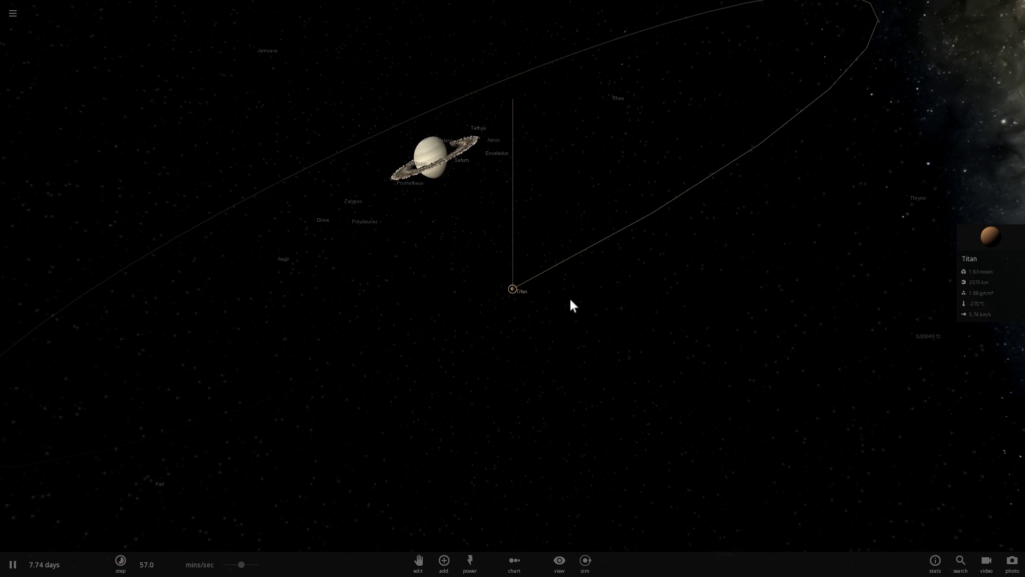
- Examine Titan up close and its orbital path around Saturn
{"action": "scroll", "coordinate": [570, 300], "scroll_direction": "up", "scroll_amount": 3}
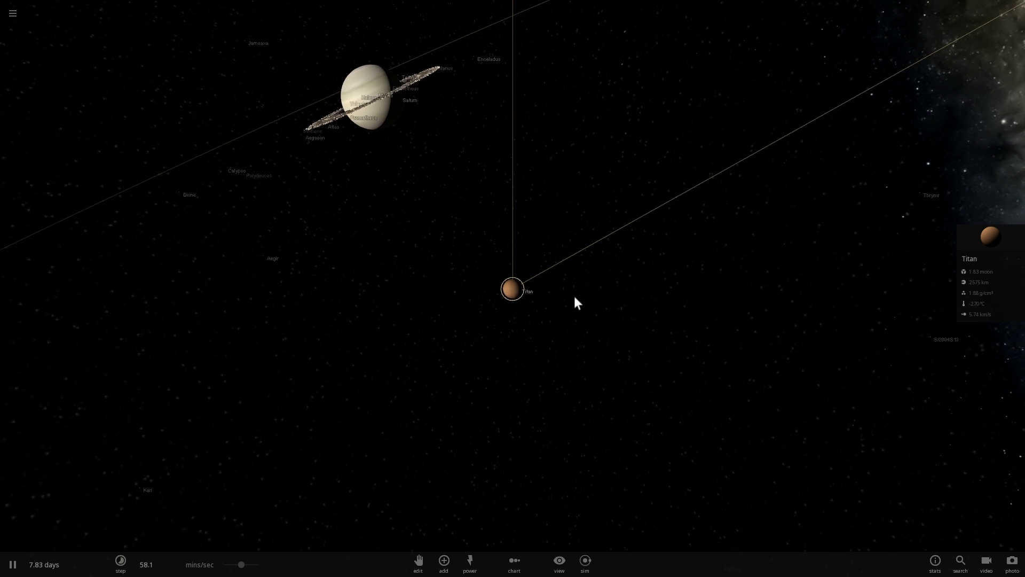
{"action": "scroll", "coordinate": [574, 295], "scroll_direction": "up", "scroll_amount": 4}
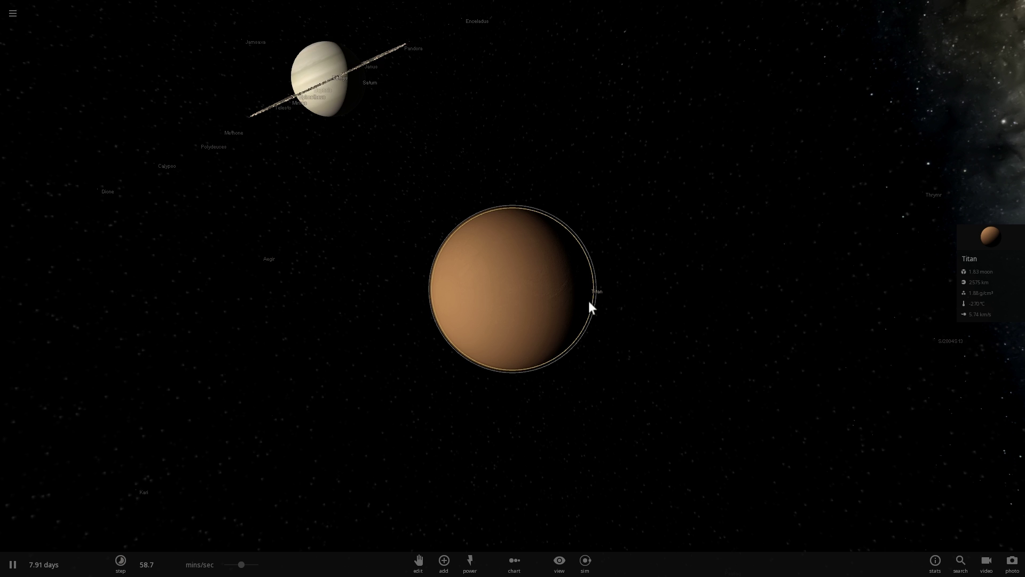
{"action": "mouse_move", "coordinate": [730, 285]}
{"action": "left_mouse_down"}
{"action": "mouse_move", "coordinate": [705, 284]}
{"action": "mouse_move", "coordinate": [720, 297]}
{"action": "left_mouse_up"}
{"action": "scroll", "coordinate": [720, 298], "scroll_direction": "down", "scroll_amount": 6}
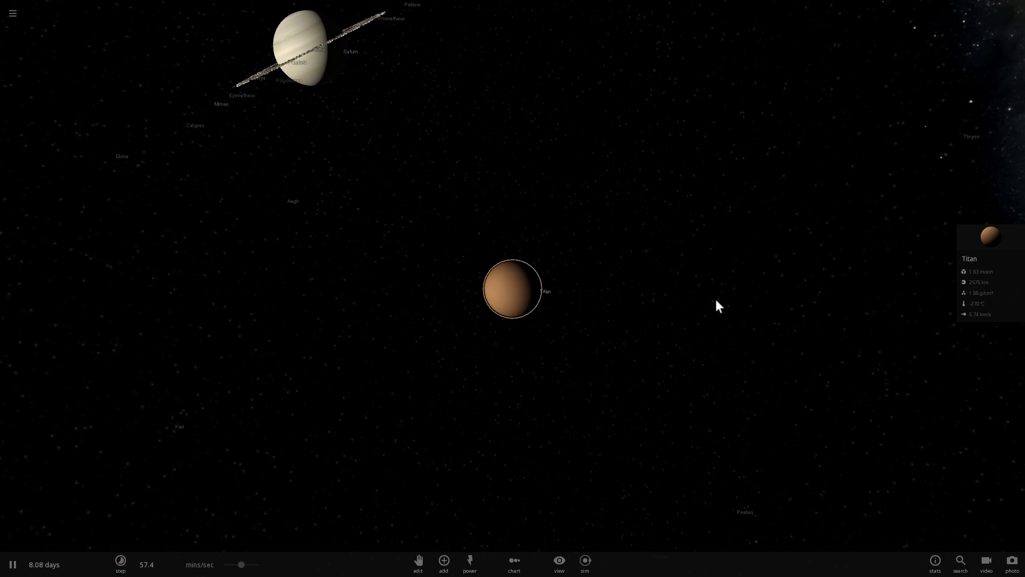
{"action": "scroll", "coordinate": [715, 297], "scroll_direction": "down", "scroll_amount": 5}
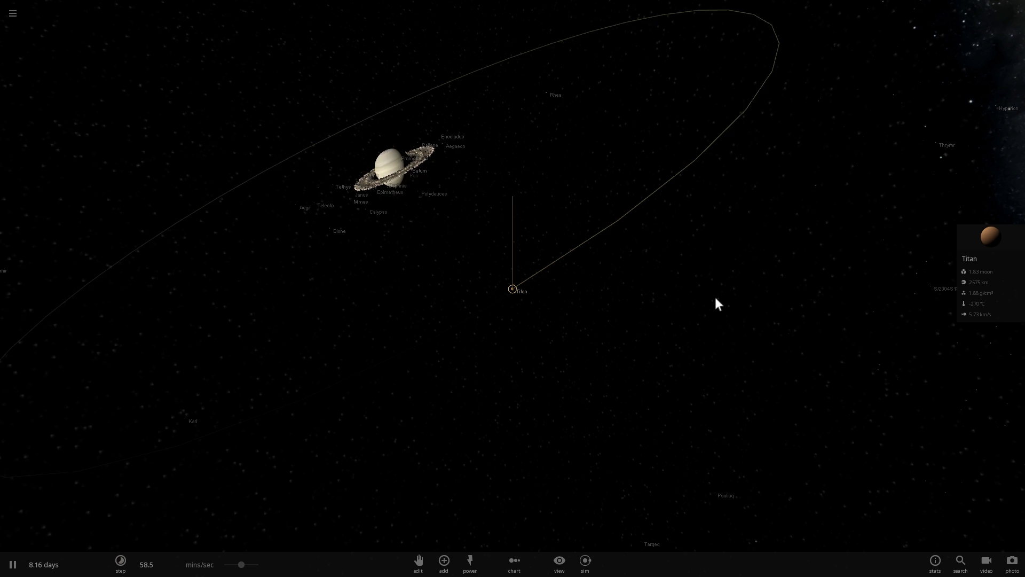
{"action": "left_click_drag", "start_coordinate": [698, 311], "coordinate": [542, 236]}
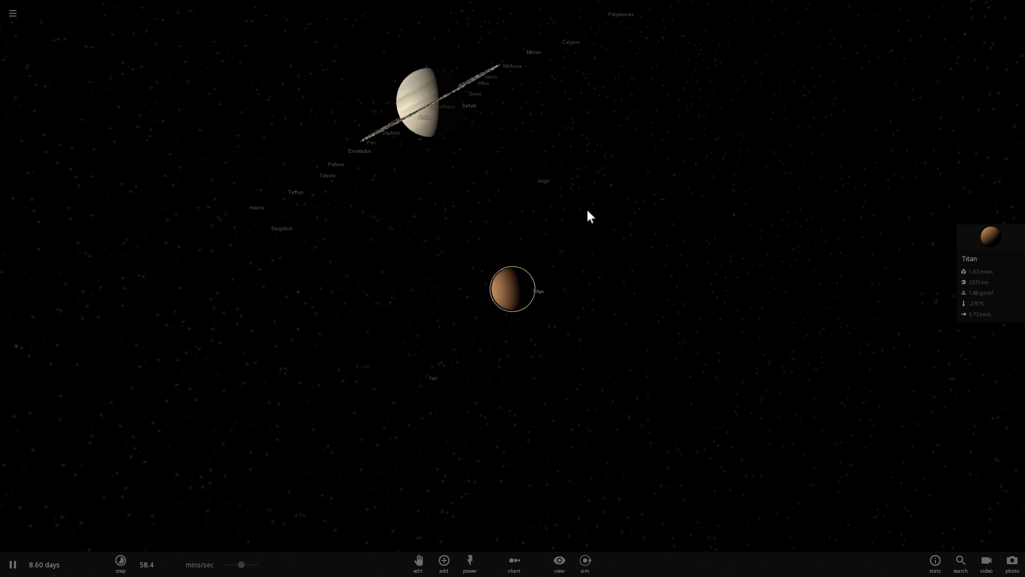
{"action": "left_click_drag", "start_coordinate": [584, 216], "coordinate": [594, 218]}
{"action": "scroll", "coordinate": [595, 218], "scroll_direction": "down", "scroll_amount": 4}
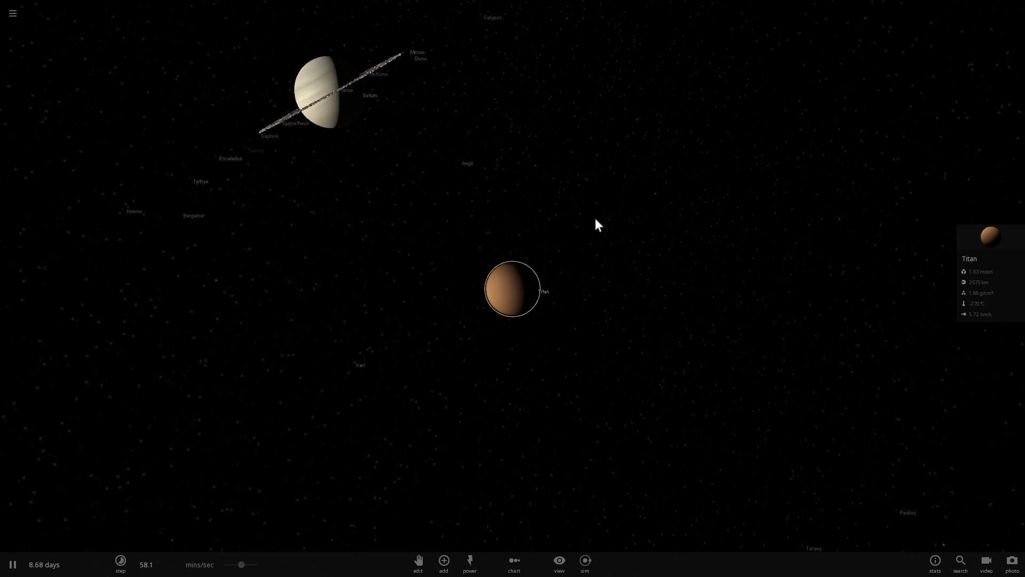
{"action": "scroll", "coordinate": [569, 232], "scroll_direction": "down", "scroll_amount": 3}
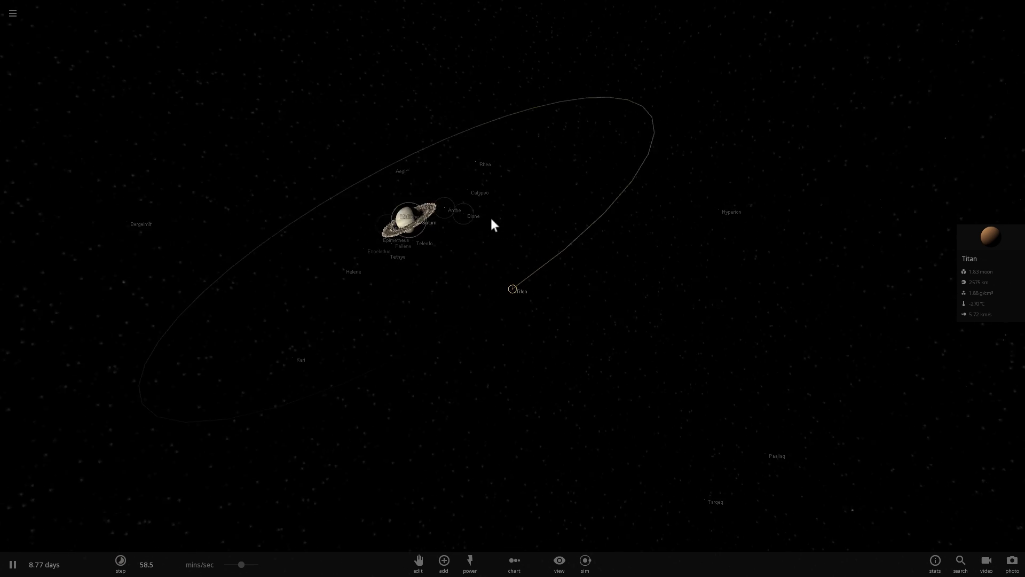
- Focus on Saturn and inspect the planet with its rings and surrounding moons
{"action": "left_click_drag", "start_coordinate": [490, 216], "coordinate": [487, 231]}
{"action": "double_click", "coordinate": [297, 230]}
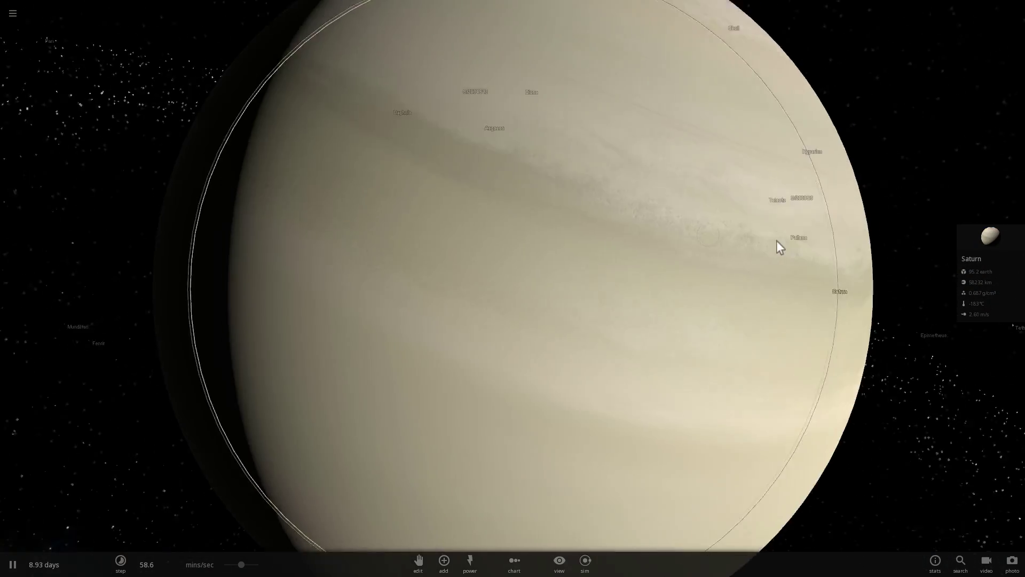
{"action": "scroll", "coordinate": [776, 241], "scroll_direction": "down", "scroll_amount": 5}
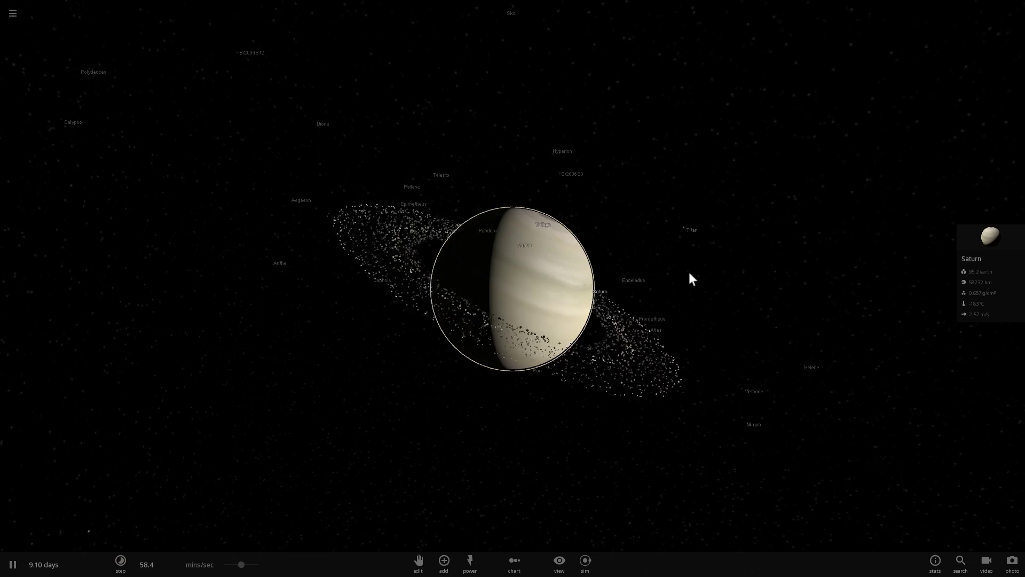
{"action": "left_click_drag", "start_coordinate": [682, 272], "coordinate": [632, 281]}
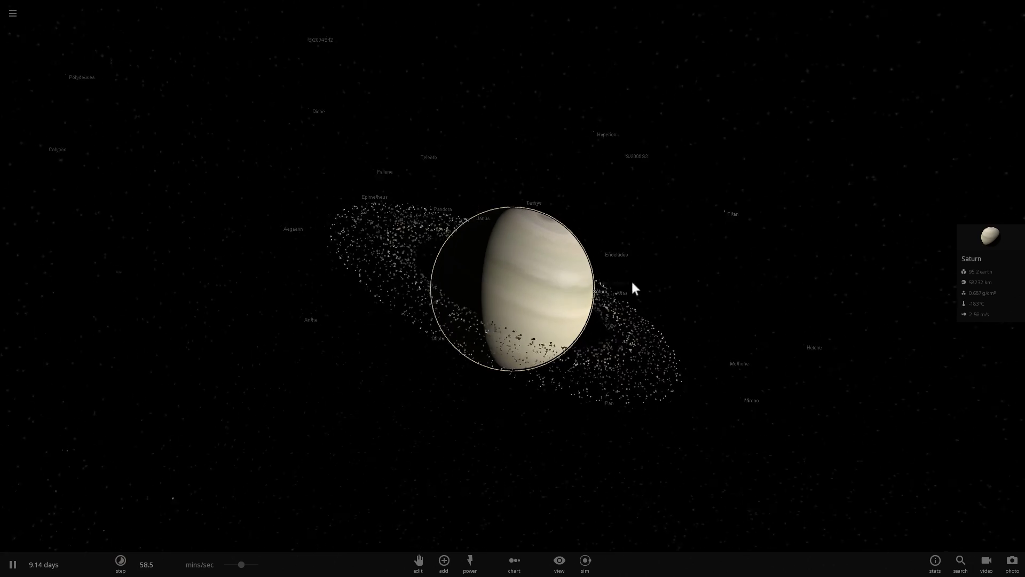
- Load the solar system simulation with Earth as the selected body
{"action": "left_click", "coordinate": [12, 15]}
{"action": "left_click", "coordinate": [13, 16]}
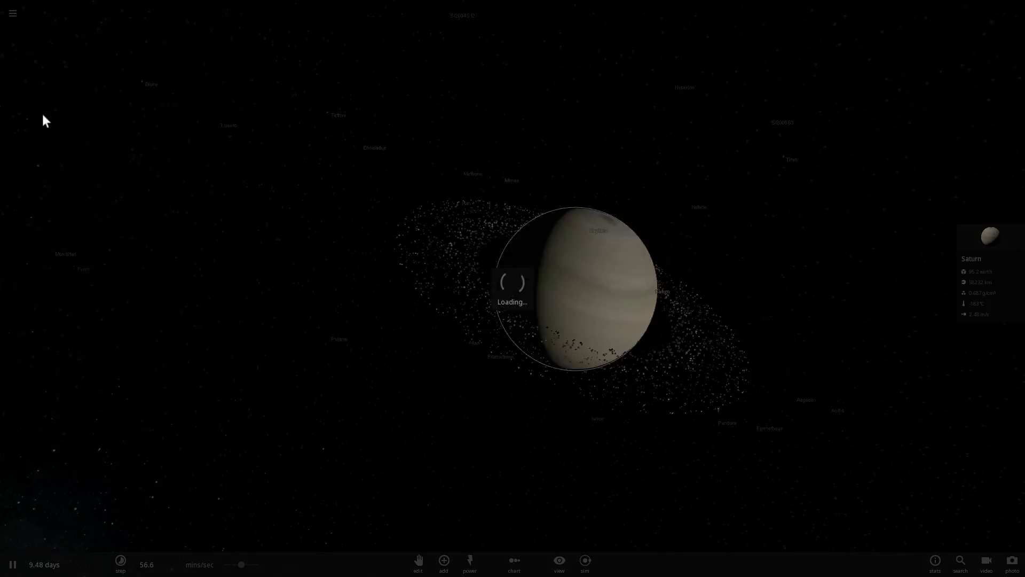
{"action": "left_click", "coordinate": [639, 318]}
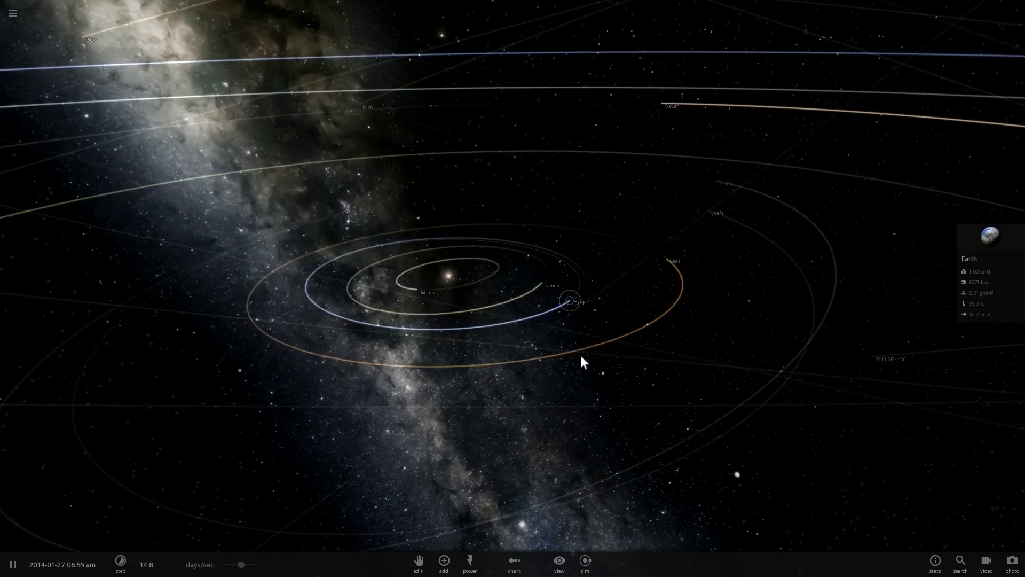
- Slow the simulation speed to about 1.28 hours per second while focused on Earth
{"action": "left_click_drag", "start_coordinate": [245, 564], "coordinate": [229, 567]}
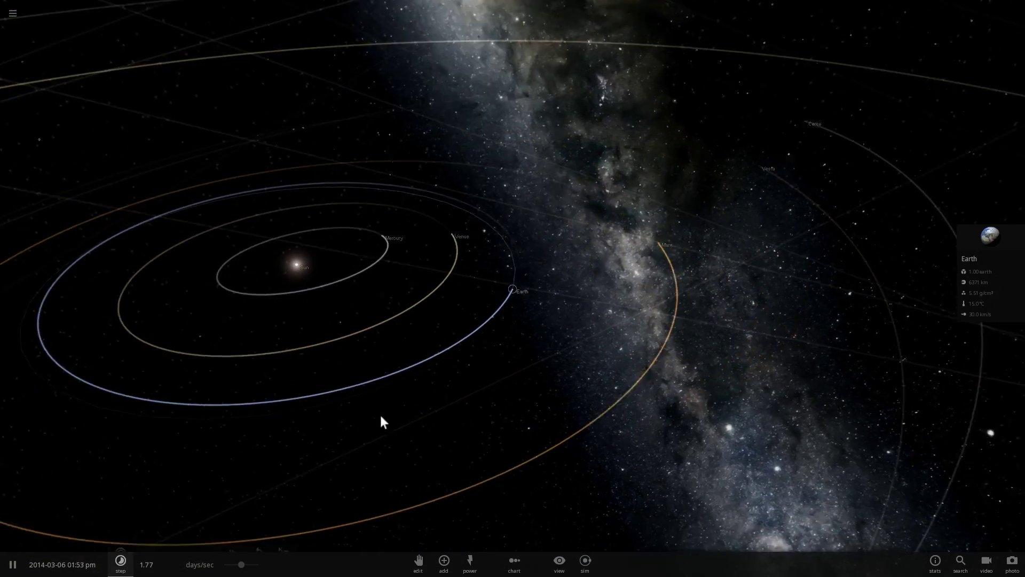
{"action": "scroll", "coordinate": [576, 287], "scroll_direction": "up", "scroll_amount": 10}
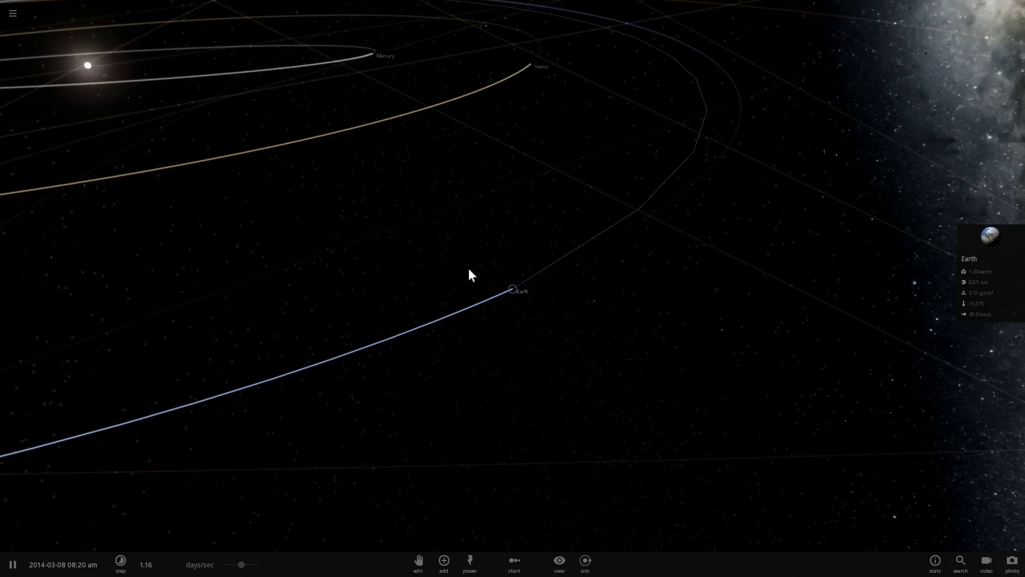
{"action": "left_click_drag", "start_coordinate": [468, 269], "coordinate": [454, 251]}
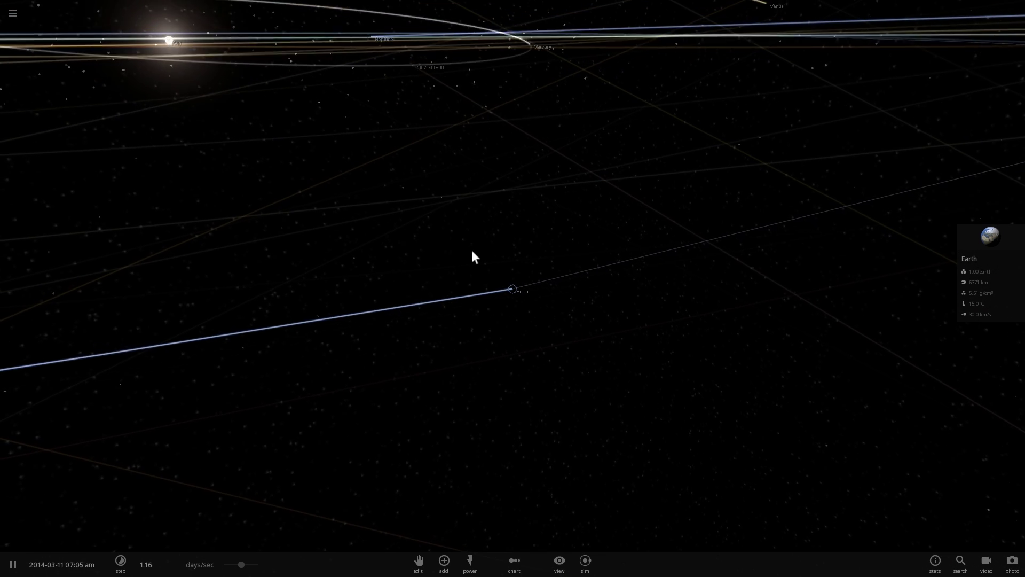
{"action": "scroll", "coordinate": [496, 277], "scroll_direction": "up", "scroll_amount": 5}
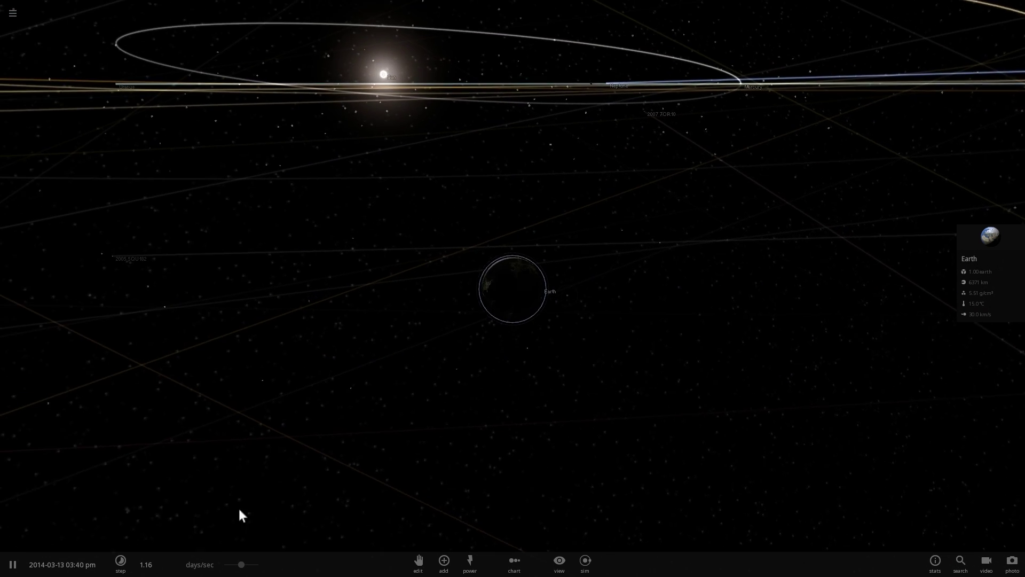
{"action": "left_click_drag", "start_coordinate": [236, 567], "coordinate": [233, 568]}
{"action": "left_click_drag", "start_coordinate": [337, 459], "coordinate": [489, 383]}
{"action": "scroll", "coordinate": [423, 381], "scroll_direction": "up", "scroll_amount": 2}
{"action": "scroll", "coordinate": [490, 383], "scroll_direction": "up", "scroll_amount": 4}
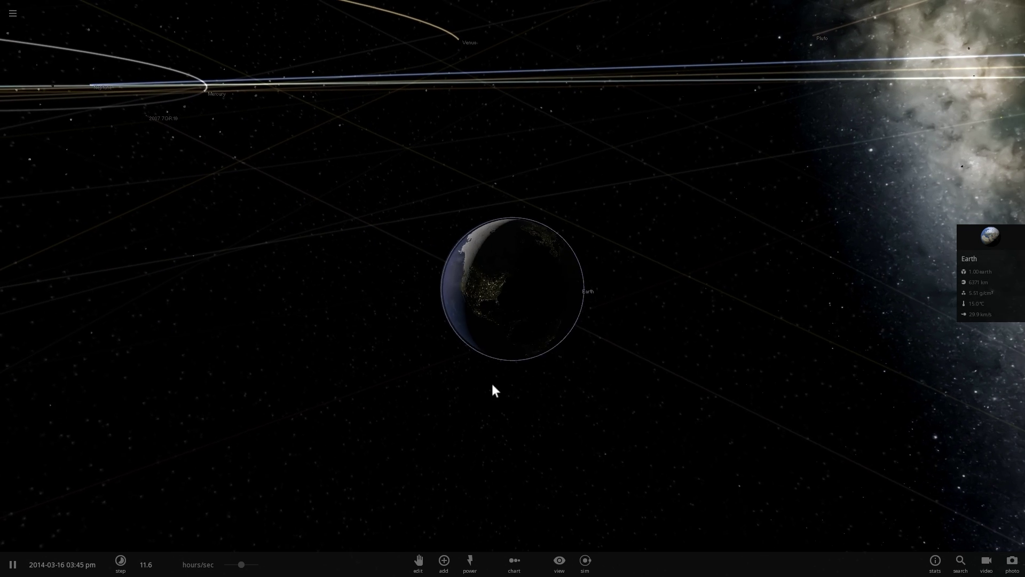
{"action": "mouse_move", "coordinate": [241, 559]}
{"action": "left_mouse_down"}
{"action": "mouse_move", "coordinate": [243, 570]}
{"action": "mouse_move", "coordinate": [228, 564]}
{"action": "left_mouse_up"}
{"action": "left_click_drag", "start_coordinate": [267, 463], "coordinate": [457, 450]}
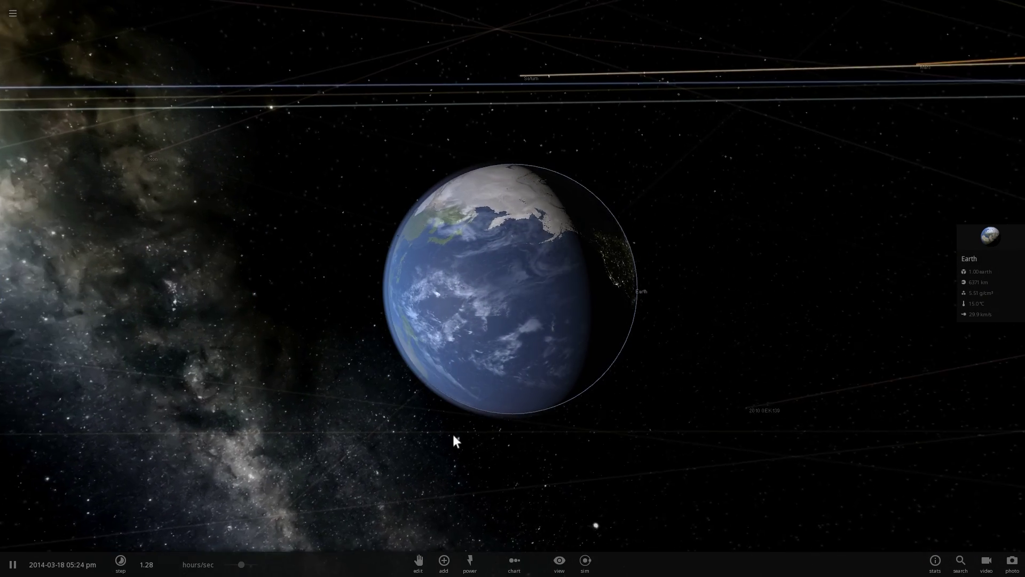
- Examine Earth's continents, clouds and day side from several angles
{"action": "scroll", "coordinate": [665, 267], "scroll_direction": "down", "scroll_amount": 3}
{"action": "scroll", "coordinate": [475, 334], "scroll_direction": "down", "scroll_amount": 2}
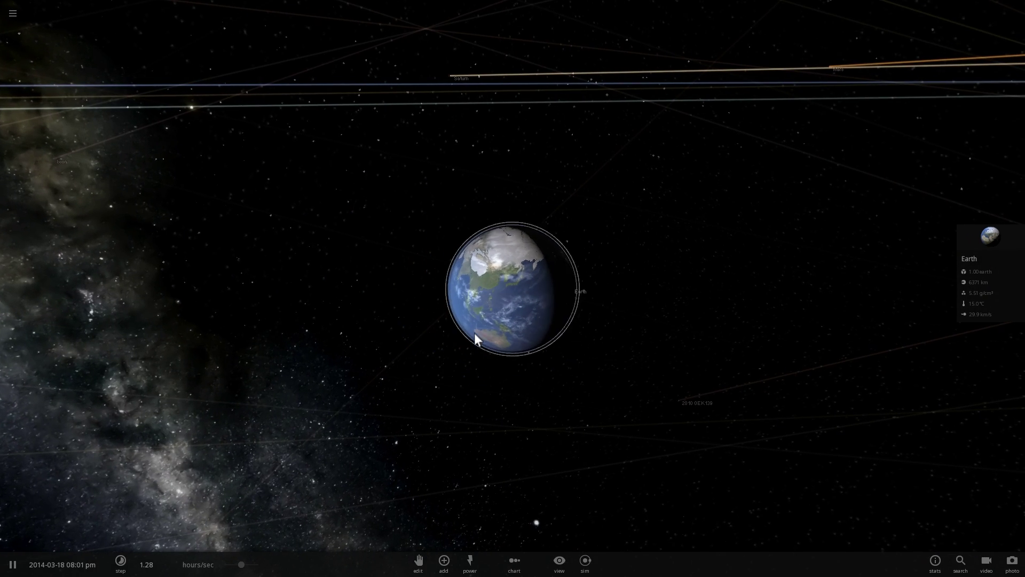
{"action": "left_click_drag", "start_coordinate": [422, 343], "coordinate": [581, 341]}
{"action": "scroll", "coordinate": [561, 348], "scroll_direction": "up", "scroll_amount": 5}
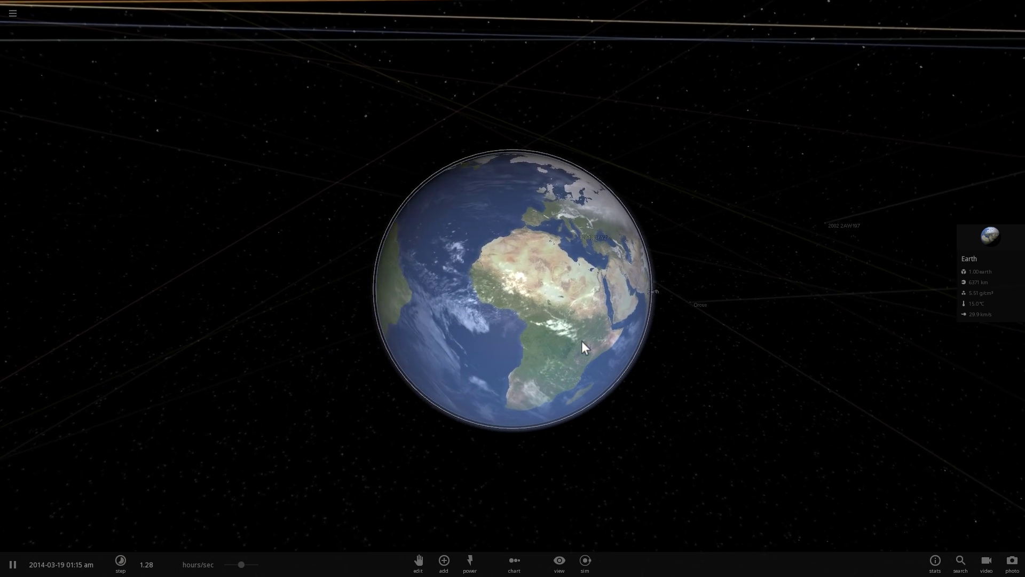
{"action": "left_click_drag", "start_coordinate": [479, 259], "coordinate": [548, 264]}
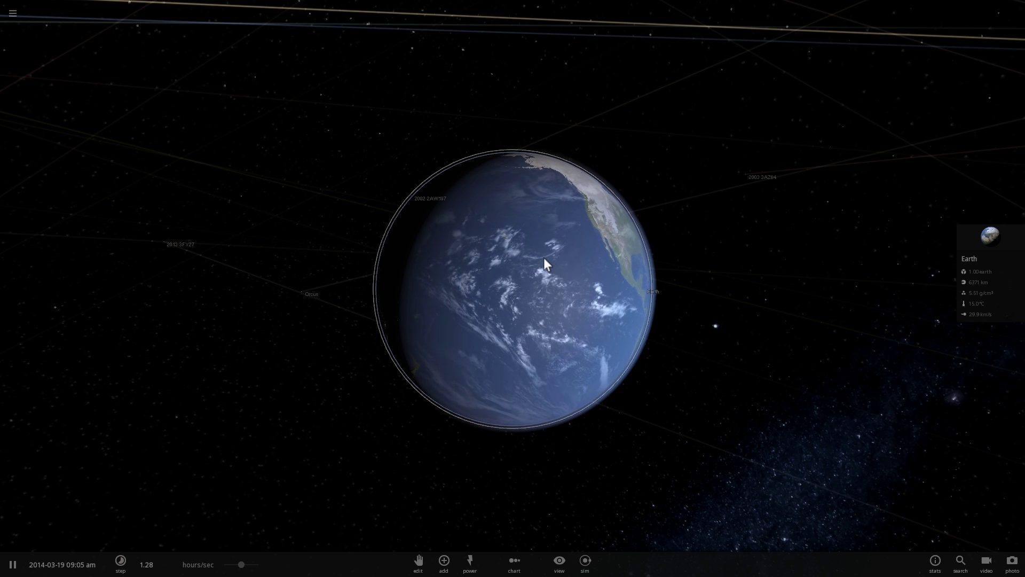
- Add the moon Titan in an orbit around Earth at a distance of about 102,000 km
{"action": "left_click_drag", "start_coordinate": [513, 293], "coordinate": [462, 448]}
{"action": "left_click", "coordinate": [442, 561]}
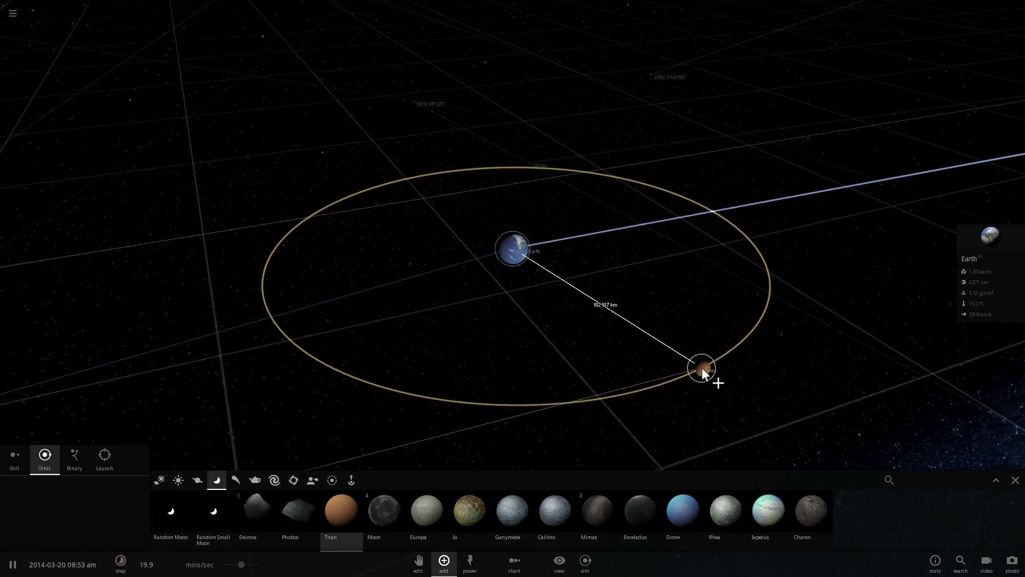
{"action": "left_click", "coordinate": [702, 364]}
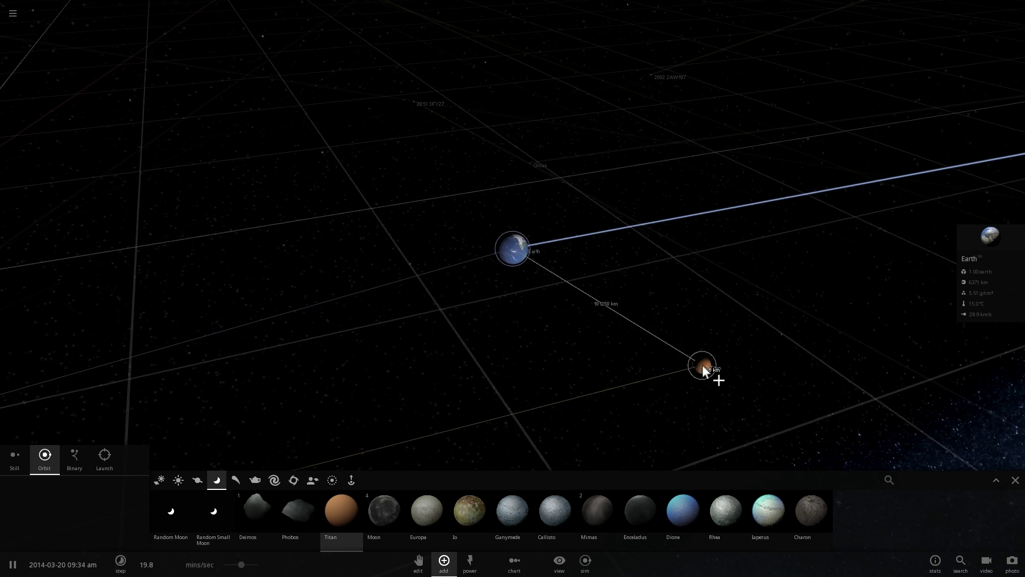
- Focus on the newly placed Titan and open its properties
{"action": "right_click_drag", "start_coordinate": [689, 405], "coordinate": [511, 331]}
{"action": "scroll", "coordinate": [597, 371], "scroll_direction": "up", "scroll_amount": 2}
{"action": "double_click", "coordinate": [464, 342]}
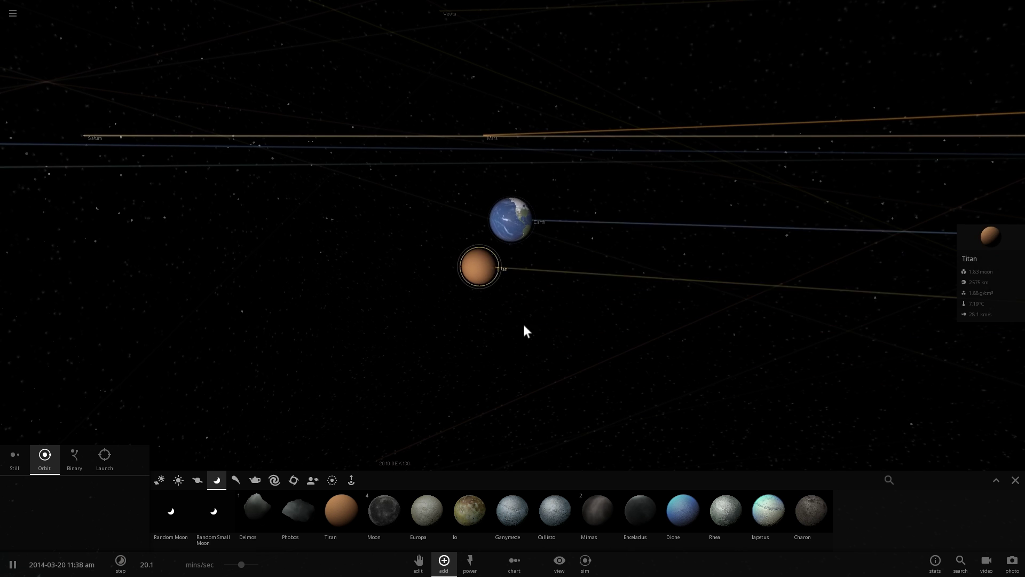
{"action": "right_click_drag", "start_coordinate": [718, 172], "coordinate": [662, 202]}
- Examine Titan's surface relief and haze as it orbits with Earth nearby
{"action": "scroll", "coordinate": [677, 182], "scroll_direction": "up", "scroll_amount": 3}
{"action": "scroll", "coordinate": [677, 183], "scroll_direction": "down", "scroll_amount": 3}
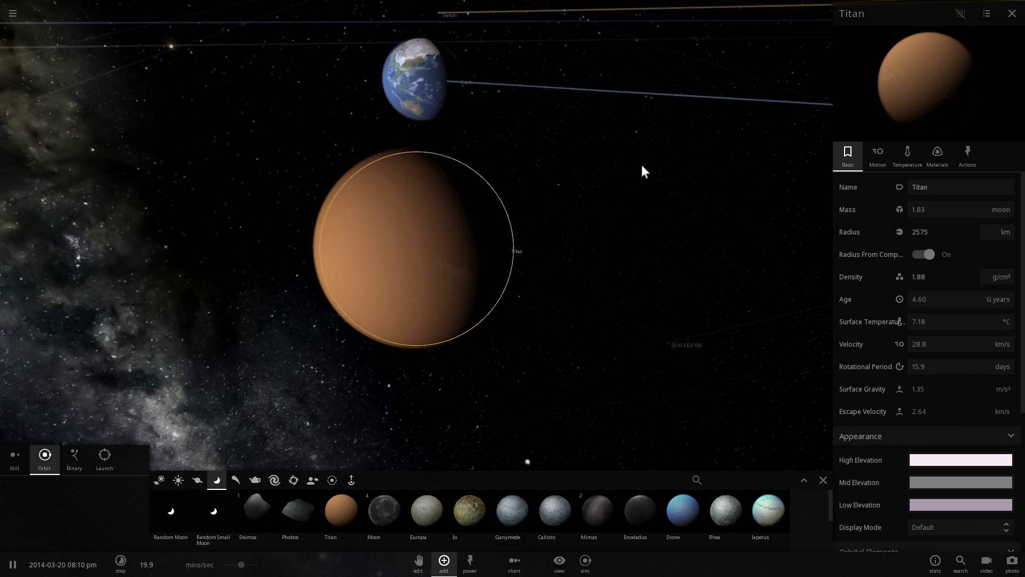
{"action": "scroll", "coordinate": [635, 170], "scroll_direction": "up", "scroll_amount": 2}
{"action": "scroll", "coordinate": [635, 171], "scroll_direction": "down", "scroll_amount": 2}
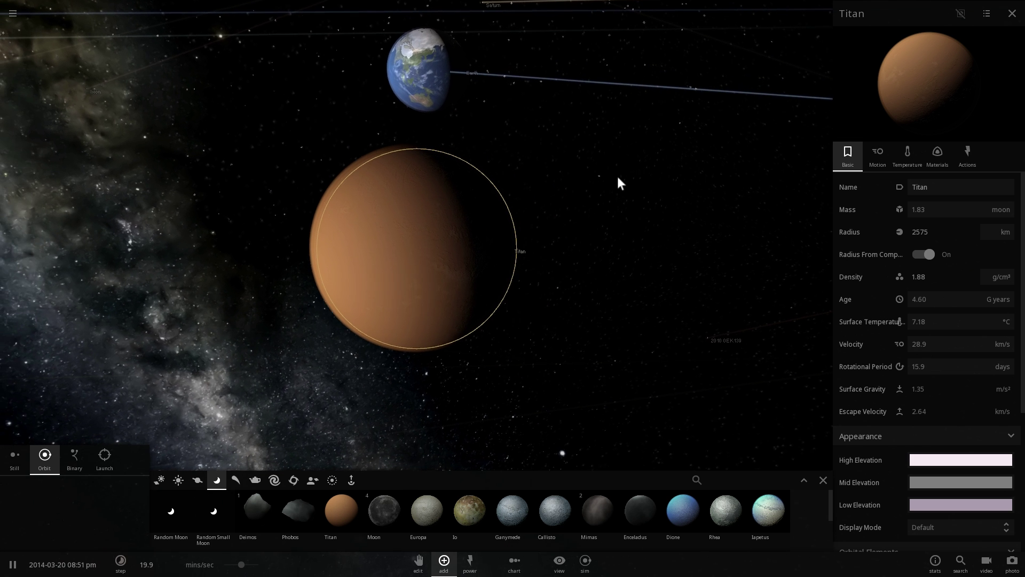
{"action": "scroll", "coordinate": [536, 210], "scroll_direction": "up", "scroll_amount": 2}
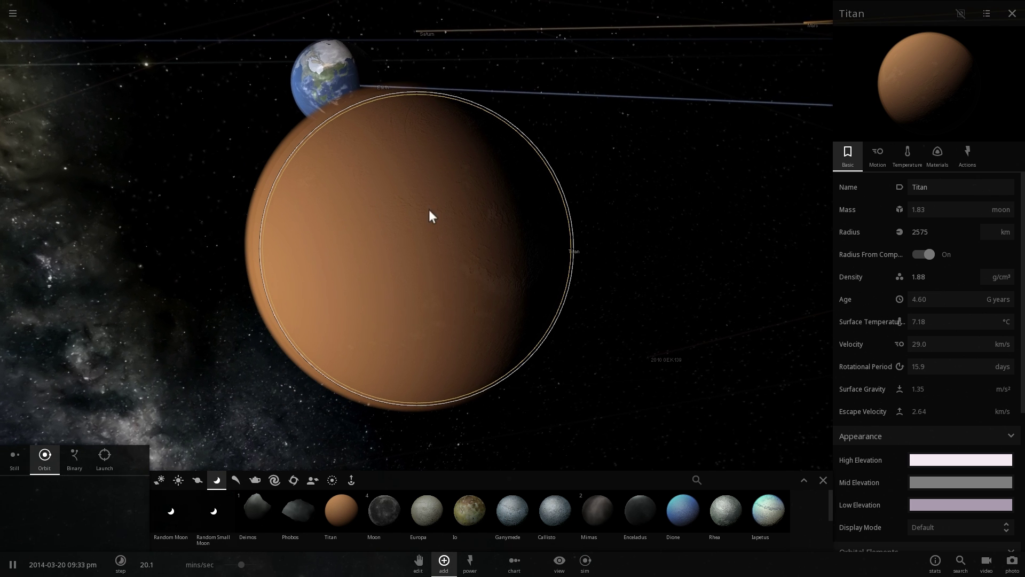
{"action": "scroll", "coordinate": [369, 208], "scroll_direction": "up", "scroll_amount": 2}
{"action": "scroll", "coordinate": [373, 208], "scroll_direction": "up", "scroll_amount": 2}
{"action": "scroll", "coordinate": [382, 206], "scroll_direction": "down", "scroll_amount": 2}
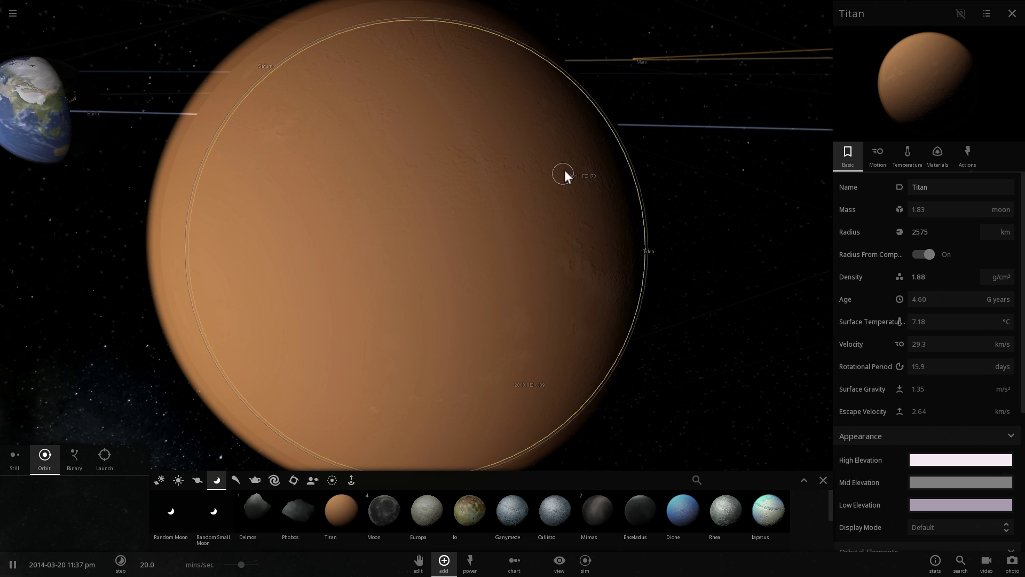
{"action": "scroll", "coordinate": [575, 170], "scroll_direction": "down", "scroll_amount": 2}
{"action": "left_click_drag", "start_coordinate": [575, 167], "coordinate": [558, 185]}
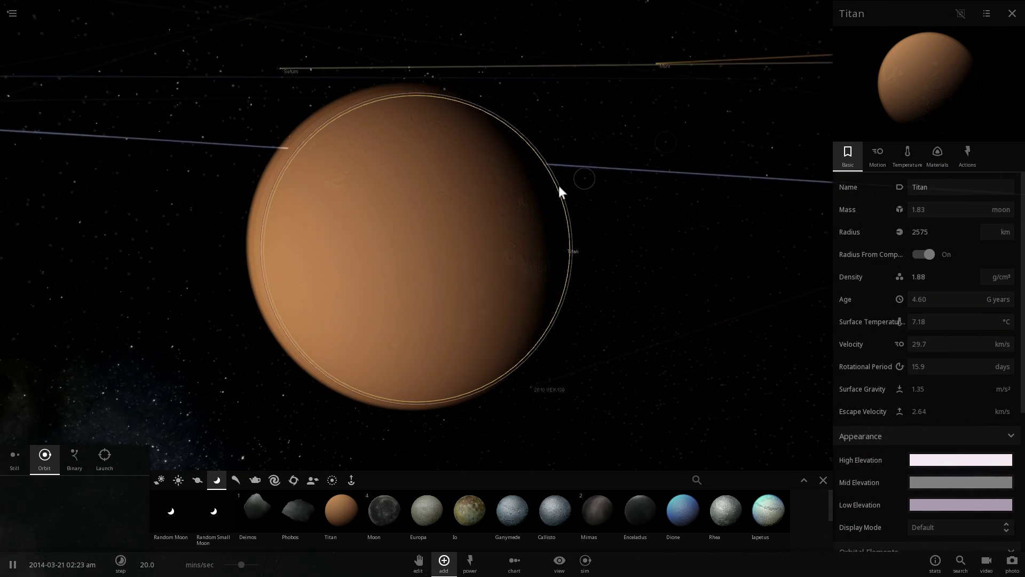
{"action": "scroll", "coordinate": [559, 185], "scroll_direction": "up", "scroll_amount": 3}
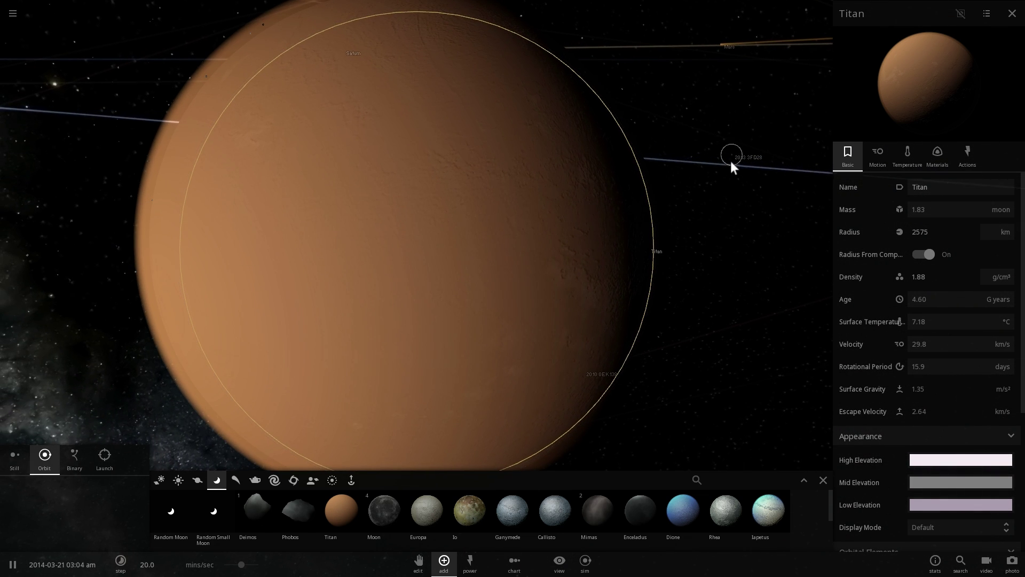
{"action": "mouse_move", "coordinate": [731, 165]}
{"action": "left_mouse_down"}
{"action": "mouse_move", "coordinate": [620, 169]}
{"action": "mouse_move", "coordinate": [686, 185]}
{"action": "mouse_move", "coordinate": [631, 177]}
{"action": "left_mouse_up"}
{"action": "scroll", "coordinate": [631, 178], "scroll_direction": "down", "scroll_amount": 3}
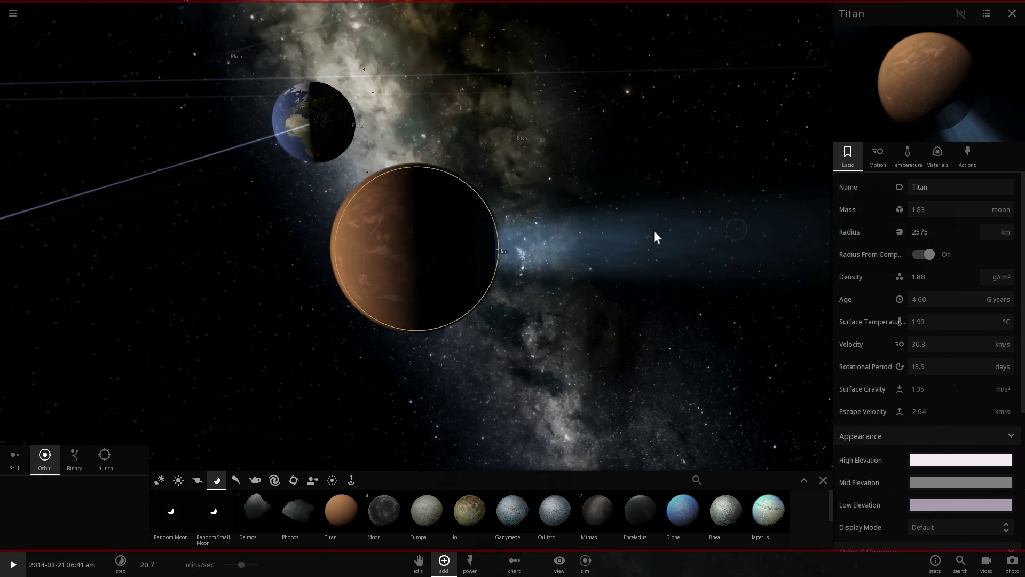
- Resume the paused simulation and inspect Titan's night side and the blue tail streaming from it
{"action": "key", "text": "space"}
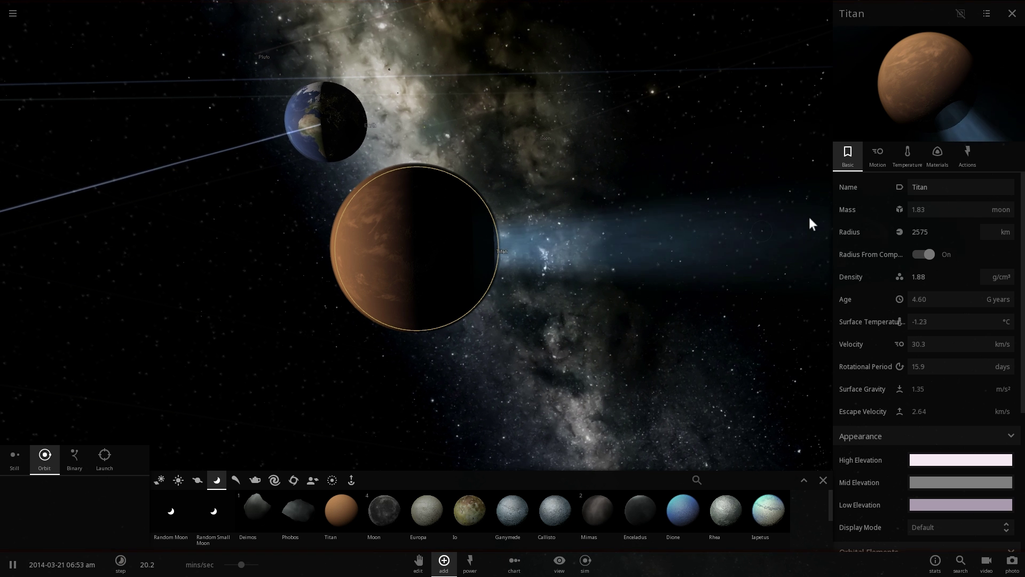
{"action": "left_click_drag", "start_coordinate": [798, 205], "coordinate": [657, 226]}
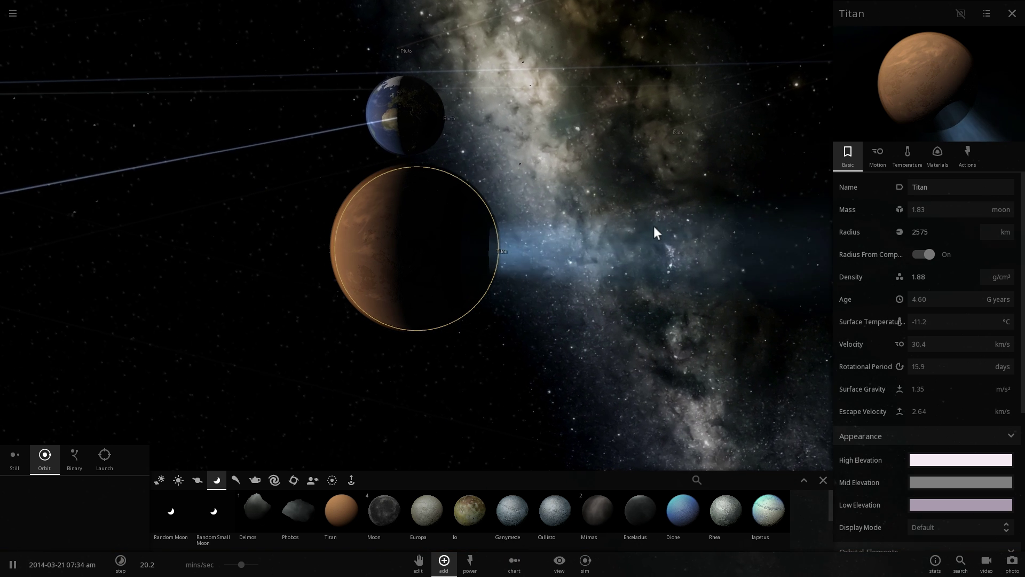
{"action": "scroll", "coordinate": [602, 229], "scroll_direction": "up", "scroll_amount": 3}
{"action": "left_click_drag", "start_coordinate": [541, 228], "coordinate": [557, 241]}
{"action": "scroll", "coordinate": [543, 238], "scroll_direction": "down", "scroll_amount": 3}
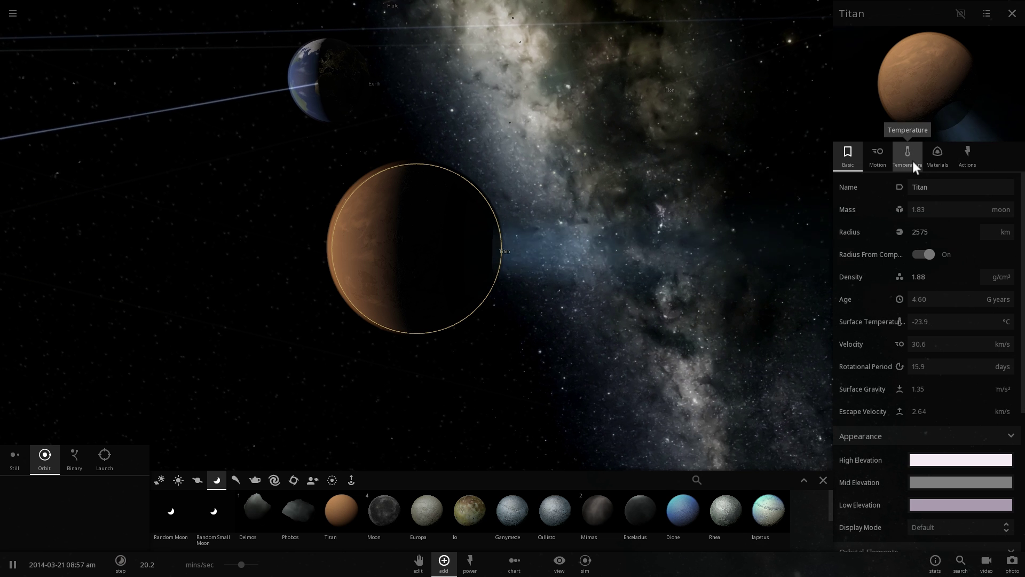
- Review Titan's temperature and atmosphere properties and look at the moon from its night side with Earth nearby
{"action": "left_click", "coordinate": [908, 157]}
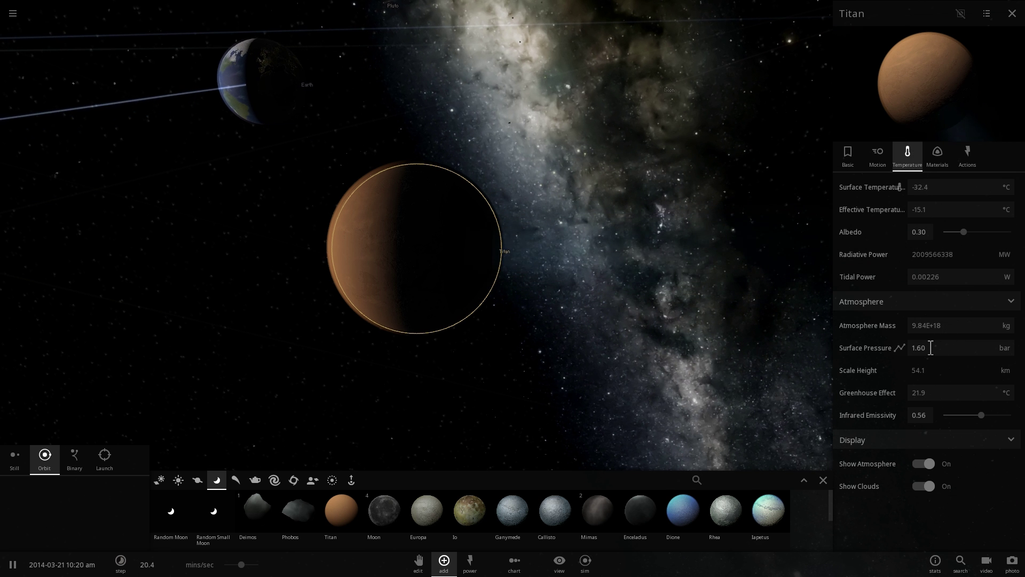
{"action": "left_click_drag", "start_coordinate": [636, 278], "coordinate": [572, 226]}
{"action": "scroll", "coordinate": [524, 263], "scroll_direction": "down", "scroll_amount": 3}
{"action": "scroll", "coordinate": [539, 264], "scroll_direction": "up", "scroll_amount": 1}
{"action": "scroll", "coordinate": [538, 264], "scroll_direction": "up", "scroll_amount": 2}
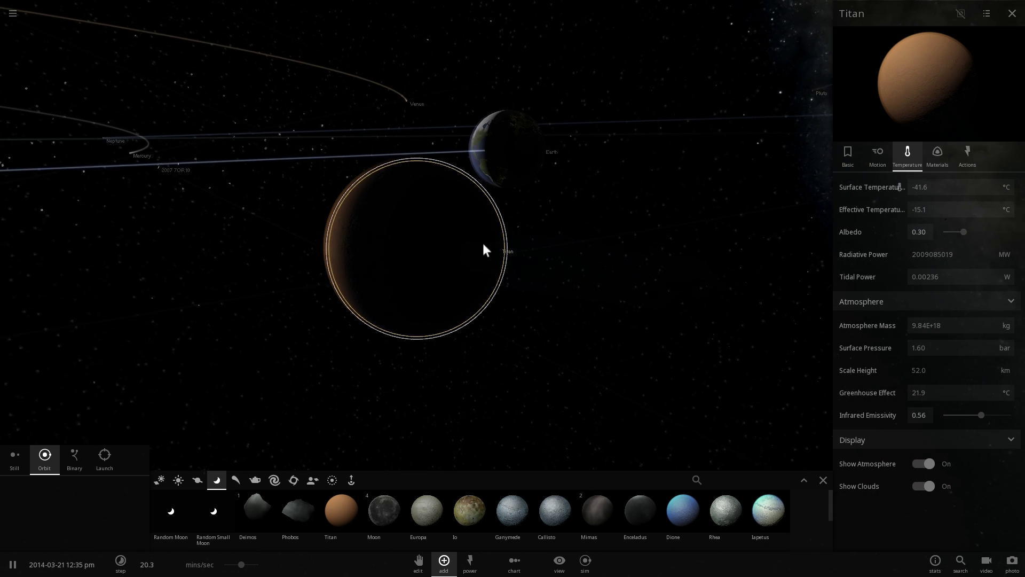
{"action": "scroll", "coordinate": [518, 235], "scroll_direction": "down", "scroll_amount": 2}
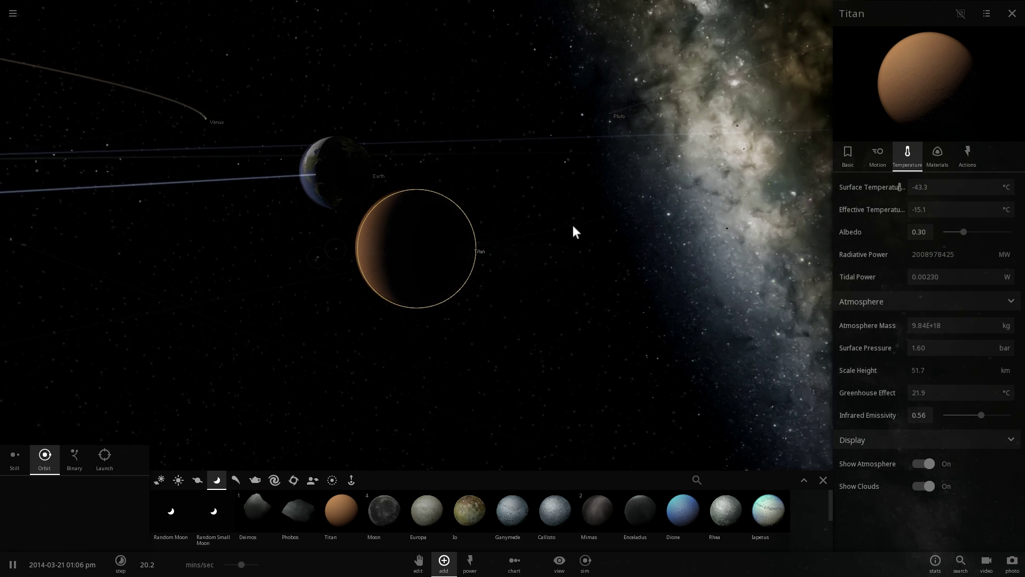
{"action": "scroll", "coordinate": [535, 233], "scroll_direction": "up", "scroll_amount": 2}
{"action": "left_click_drag", "start_coordinate": [453, 244], "coordinate": [517, 244]}
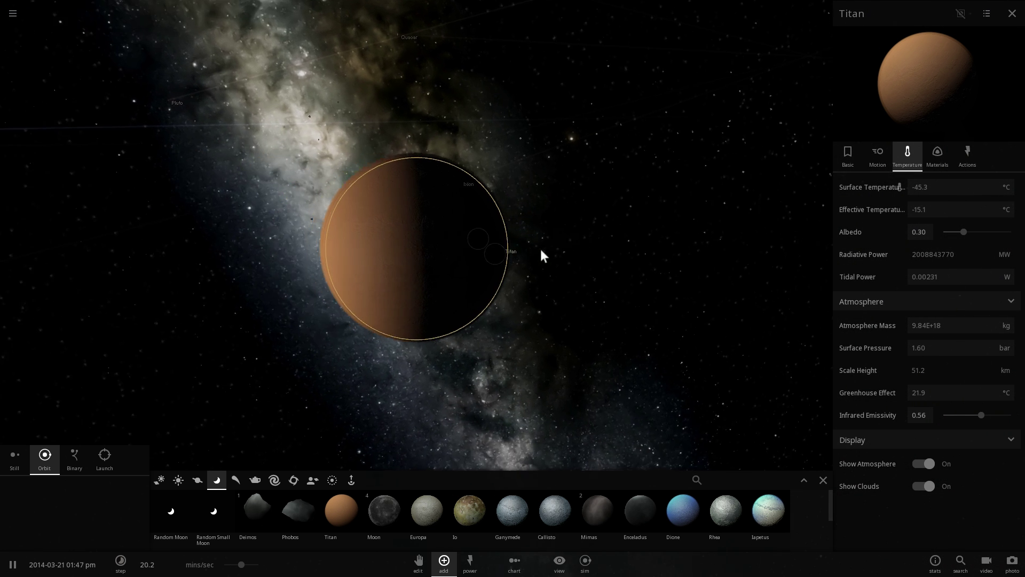
- Review Titan's material composition and mass loss while viewing its dark side from several distances
{"action": "left_click", "coordinate": [936, 157]}
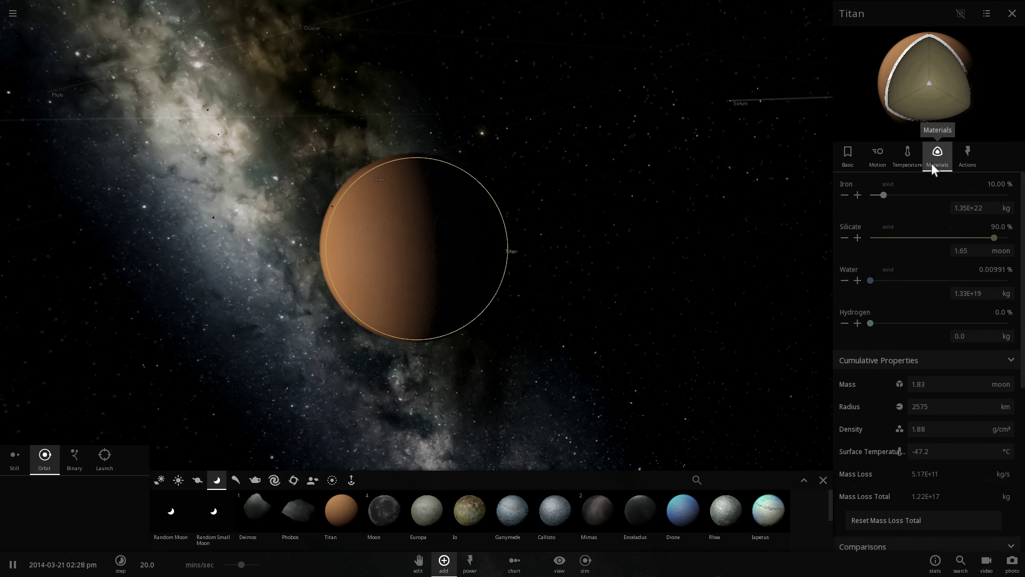
{"action": "left_click_drag", "start_coordinate": [641, 289], "coordinate": [436, 271]}
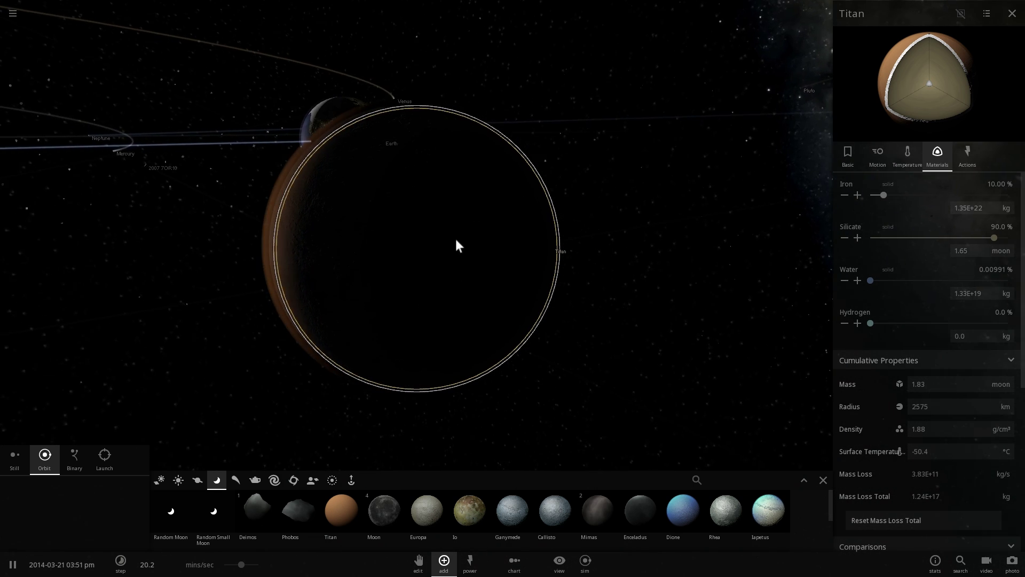
{"action": "scroll", "coordinate": [456, 238], "scroll_direction": "down", "scroll_amount": 3}
{"action": "left_click_drag", "start_coordinate": [457, 235], "coordinate": [503, 255]}
{"action": "scroll", "coordinate": [451, 252], "scroll_direction": "up", "scroll_amount": 2}
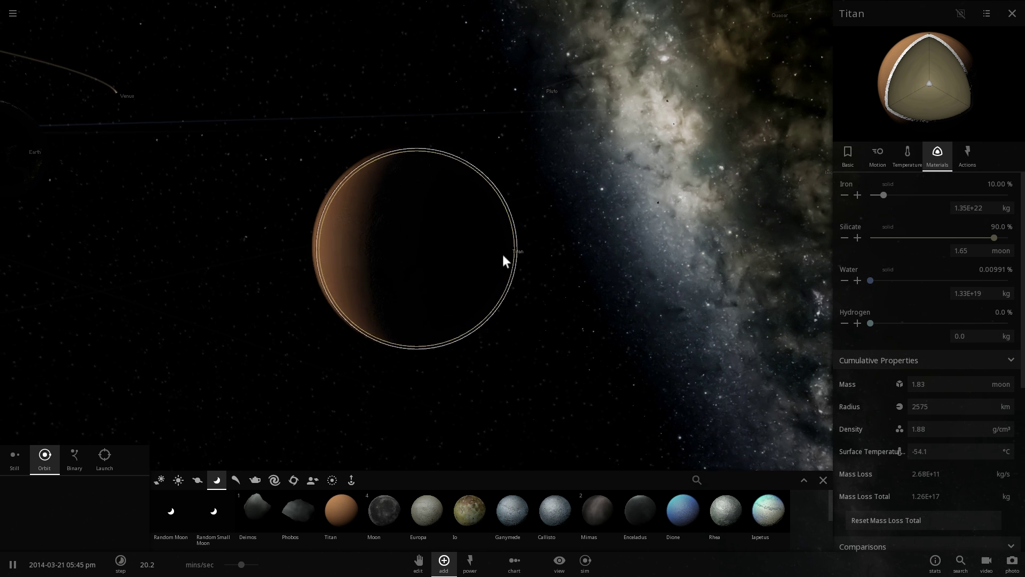
{"action": "scroll", "coordinate": [486, 227], "scroll_direction": "down", "scroll_amount": 4}
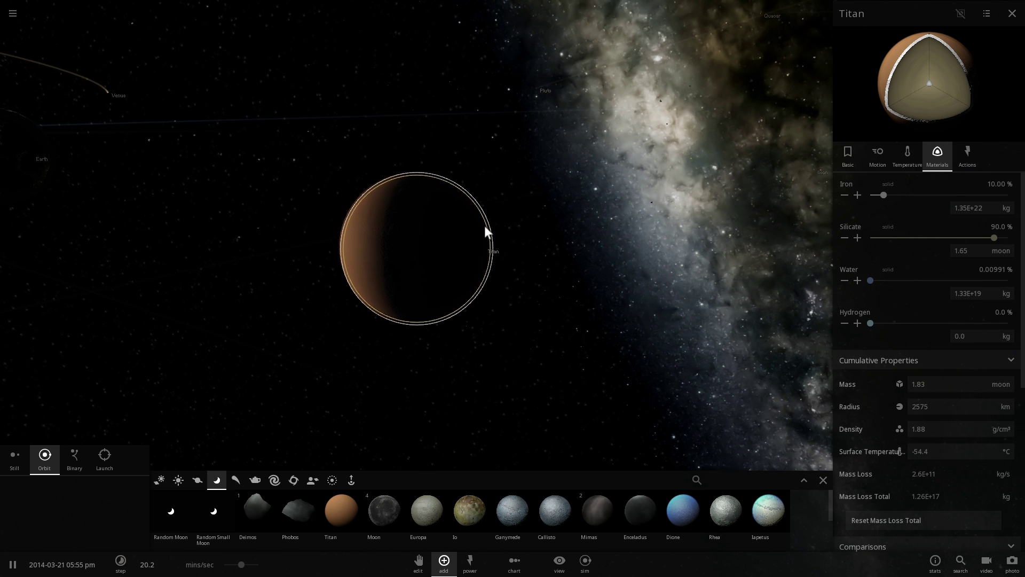
{"action": "scroll", "coordinate": [443, 235], "scroll_direction": "up", "scroll_amount": 3}
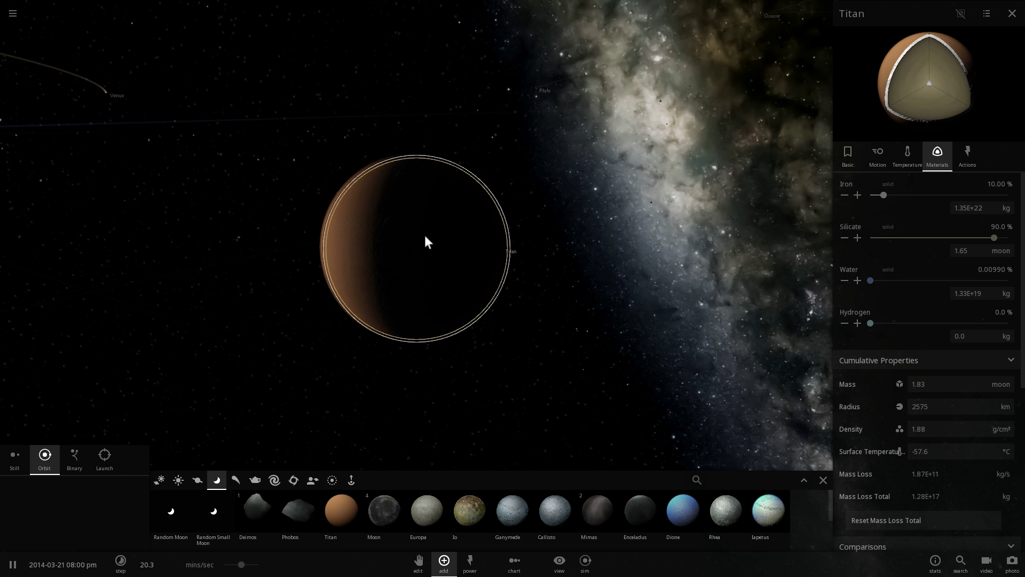
{"action": "scroll", "coordinate": [425, 238], "scroll_direction": "up", "scroll_amount": 3}
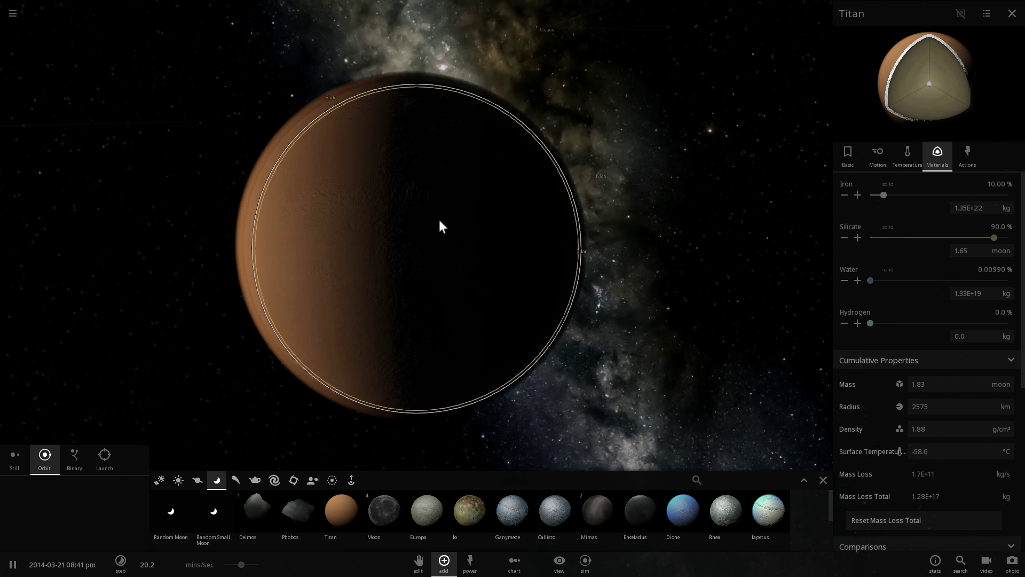
- Examine Titan's sunlit surface and the boundary between its day and night sides
{"action": "right_click_drag", "start_coordinate": [289, 229], "coordinate": [479, 232]}
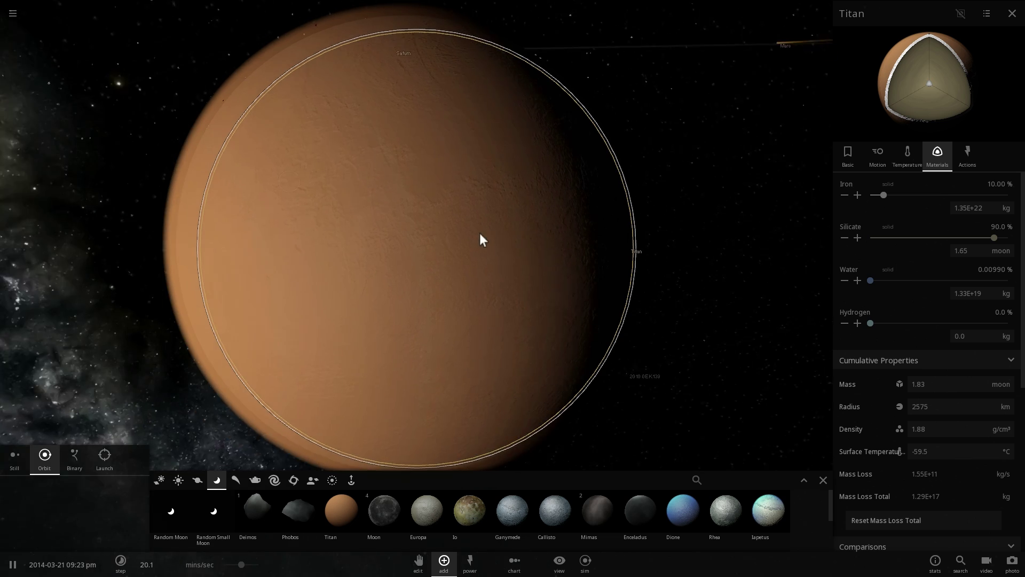
{"action": "scroll", "coordinate": [479, 216], "scroll_direction": "up", "scroll_amount": 3}
{"action": "scroll", "coordinate": [478, 220], "scroll_direction": "down", "scroll_amount": 3}
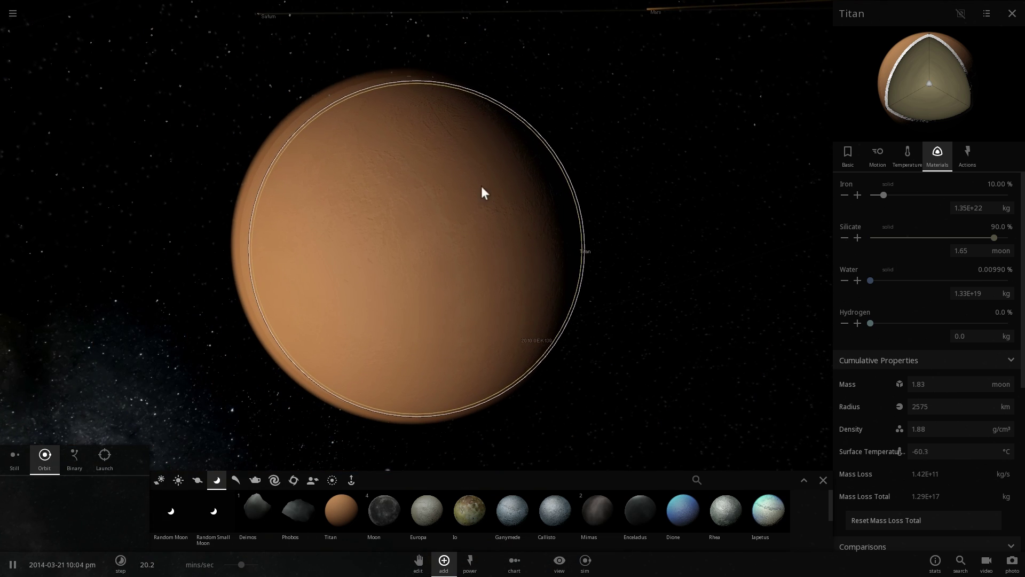
{"action": "right_click_drag", "start_coordinate": [550, 170], "coordinate": [186, 153]}
{"action": "right_click_drag", "start_coordinate": [285, 172], "coordinate": [502, 226]}
{"action": "scroll", "coordinate": [357, 192], "scroll_direction": "down", "scroll_amount": 3}
{"action": "scroll", "coordinate": [431, 232], "scroll_direction": "up", "scroll_amount": 4}
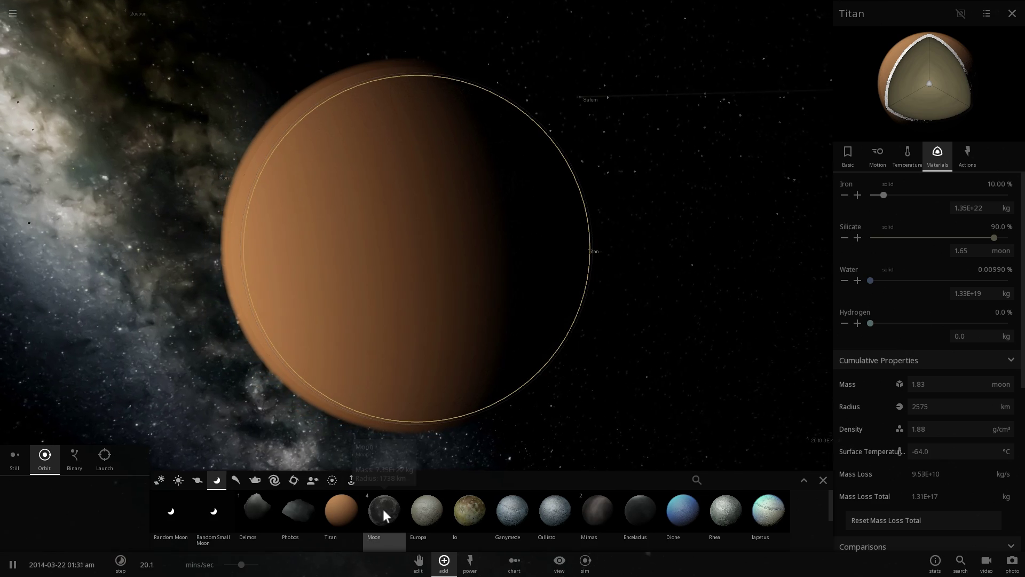
- Add the Moon in an orbit around Earth, about 78,000 km from Titan
{"action": "left_click", "coordinate": [383, 507]}
{"action": "left_click", "coordinate": [577, 386]}
{"action": "scroll", "coordinate": [661, 322], "scroll_direction": "down", "scroll_amount": 2}
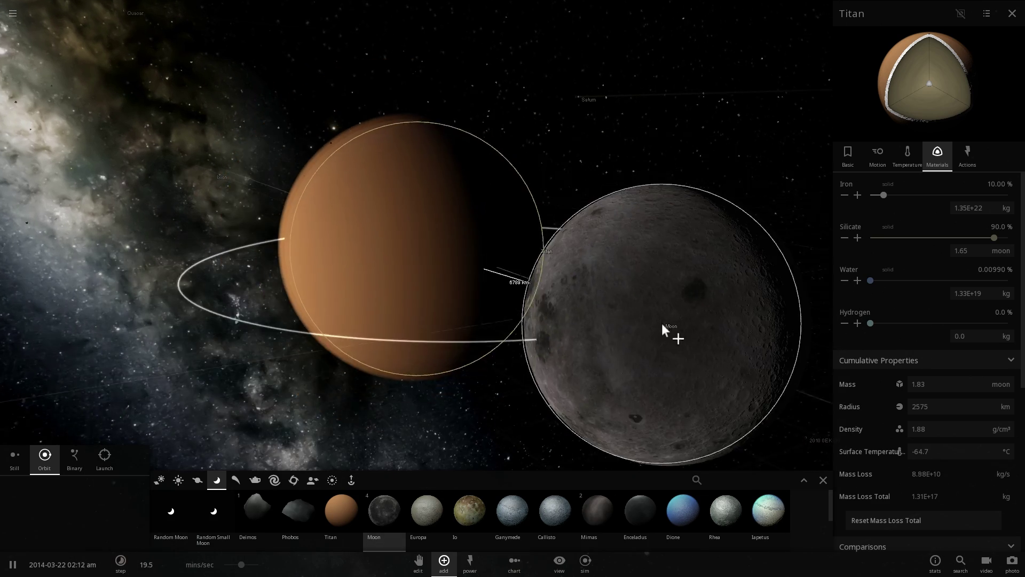
{"action": "right_click_drag", "start_coordinate": [656, 319], "coordinate": [699, 366]}
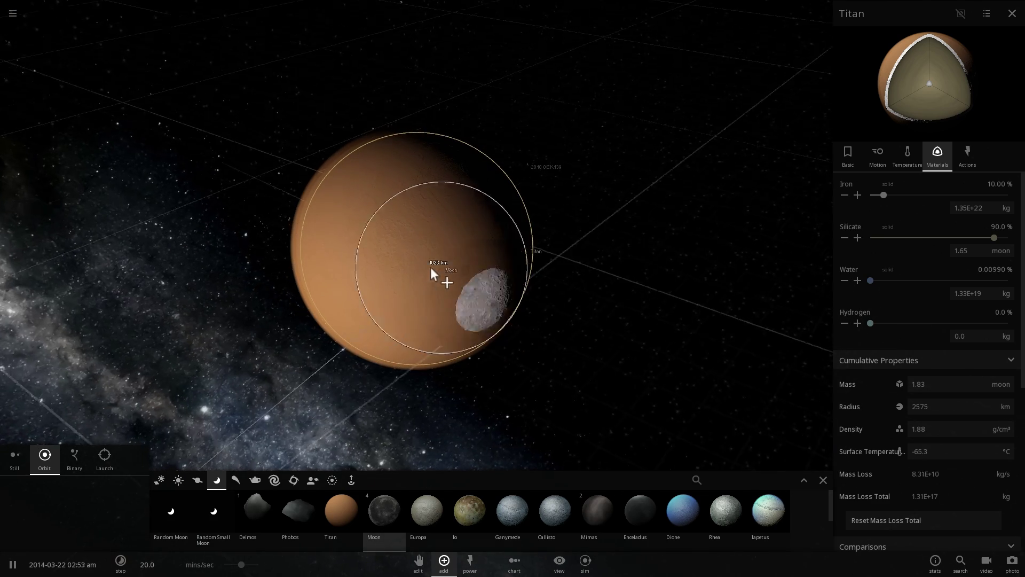
{"action": "scroll", "coordinate": [531, 301], "scroll_direction": "down", "scroll_amount": 4}
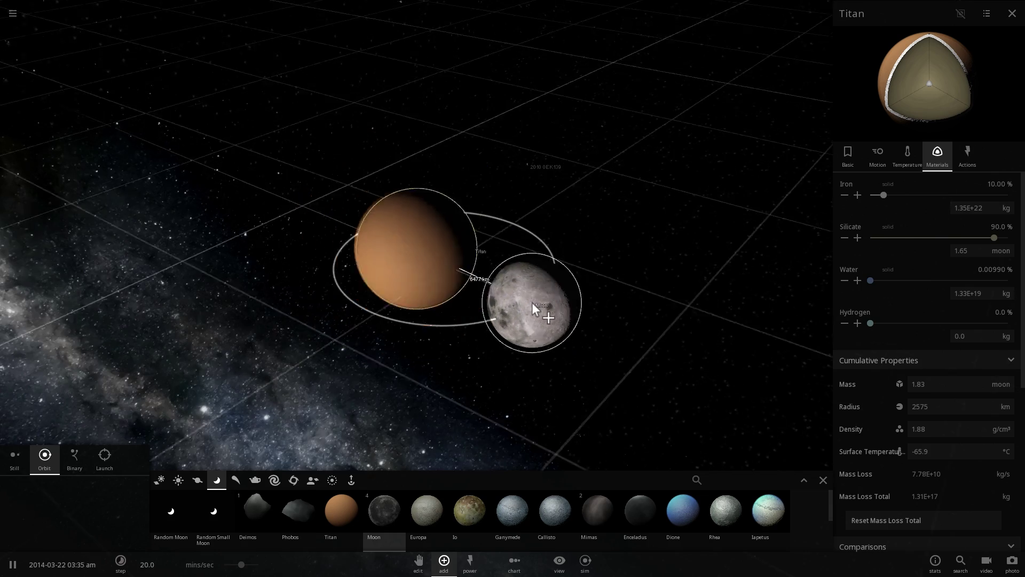
{"action": "right_click_drag", "start_coordinate": [532, 302], "coordinate": [383, 330]}
{"action": "scroll", "coordinate": [379, 303], "scroll_direction": "down", "scroll_amount": 2}
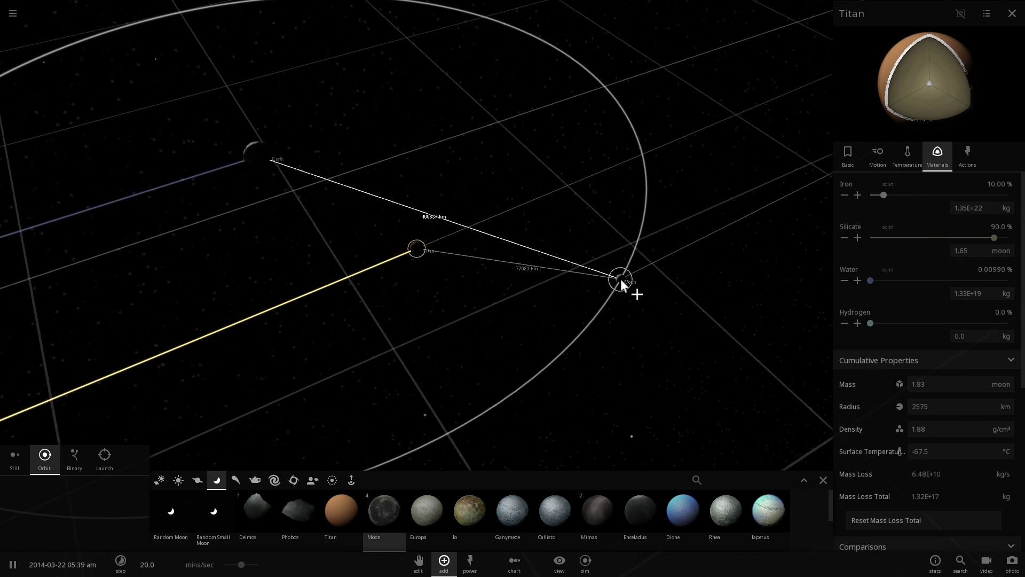
{"action": "left_click", "coordinate": [637, 272]}
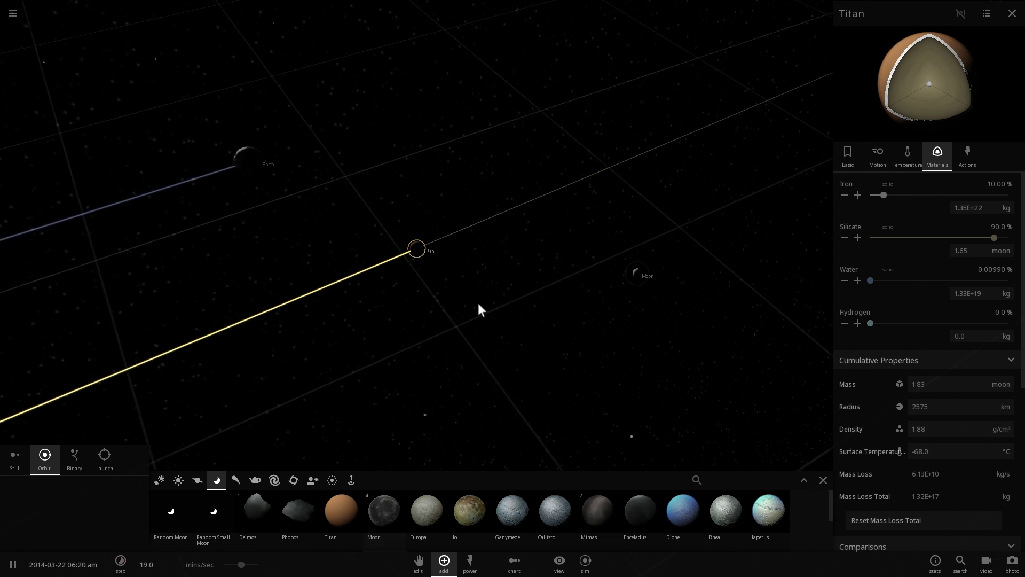
- View Titan up close with the newly added Moon in the background
{"action": "right_click_drag", "start_coordinate": [479, 303], "coordinate": [520, 269]}
{"action": "scroll", "coordinate": [426, 258], "scroll_direction": "up", "scroll_amount": 3}
{"action": "right_click_drag", "start_coordinate": [426, 257], "coordinate": [454, 218]}
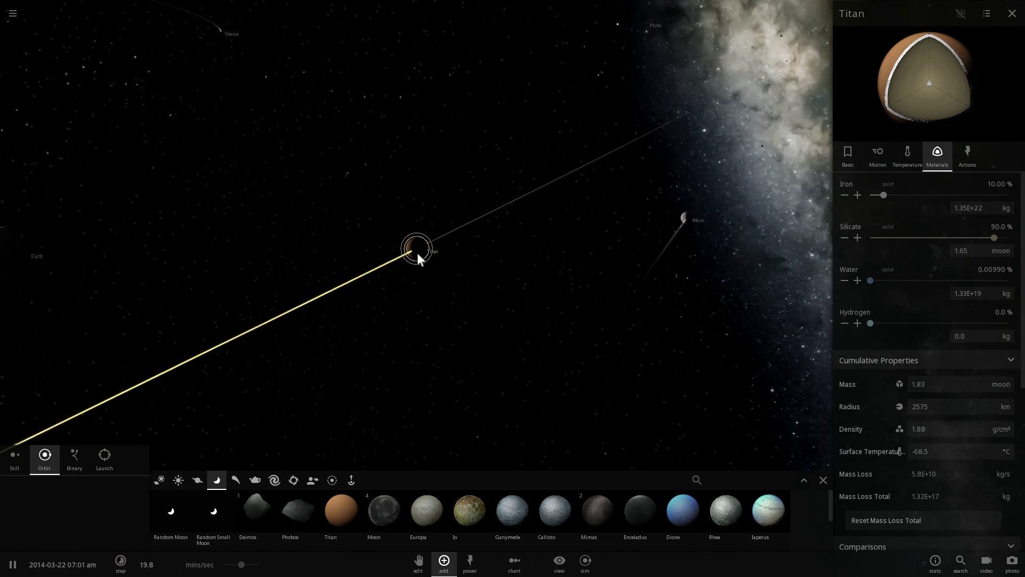
{"action": "right_click_drag", "start_coordinate": [418, 252], "coordinate": [512, 257]}
{"action": "scroll", "coordinate": [436, 266], "scroll_direction": "up", "scroll_amount": 5}
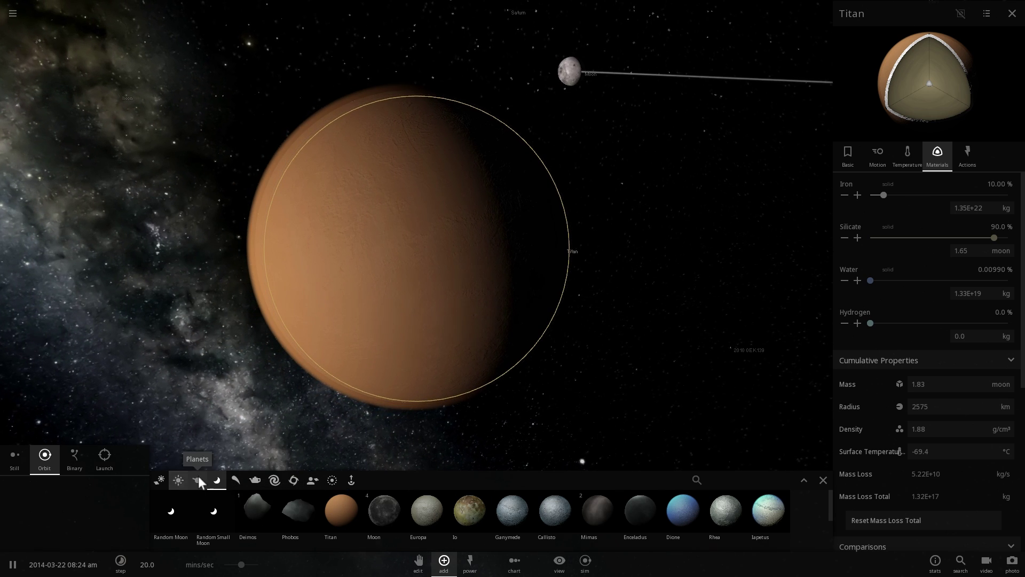
- Preview Mercury in front of Titan to compare their sizes, without keeping the planet
{"action": "left_click", "coordinate": [198, 476]}
{"action": "left_click", "coordinate": [290, 502]}
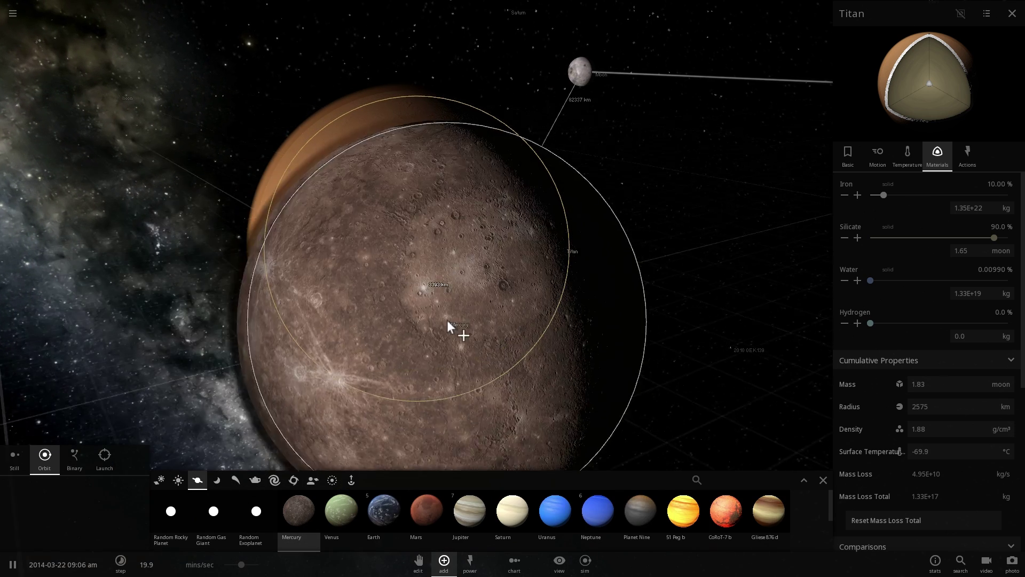
{"action": "left_click", "coordinate": [414, 251]}
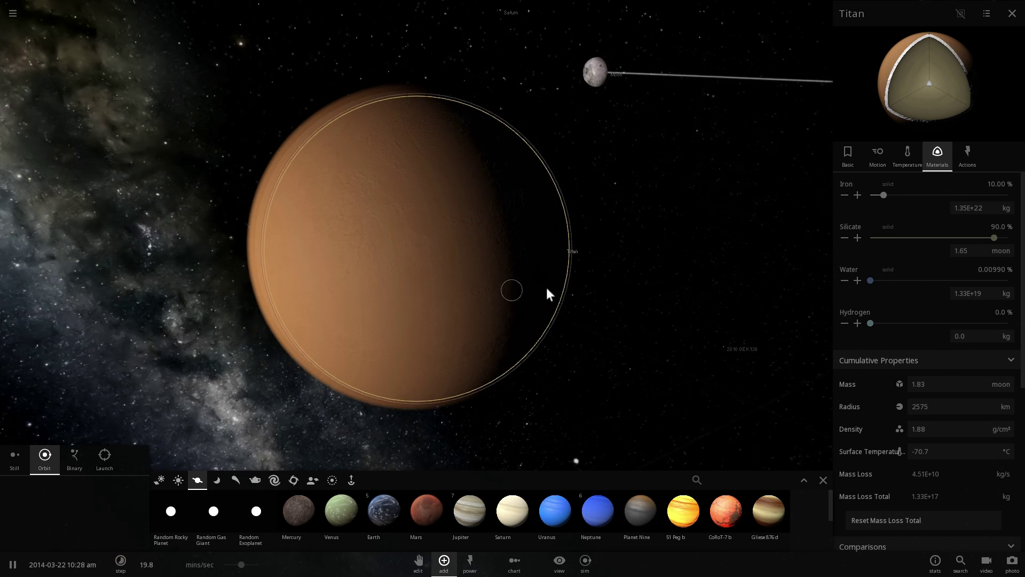
- Return to Titan's basic properties and check its surface temperature beside a close view of the moon
{"action": "scroll", "coordinate": [534, 294], "scroll_direction": "up", "scroll_amount": 3}
{"action": "left_click", "coordinate": [847, 153]}
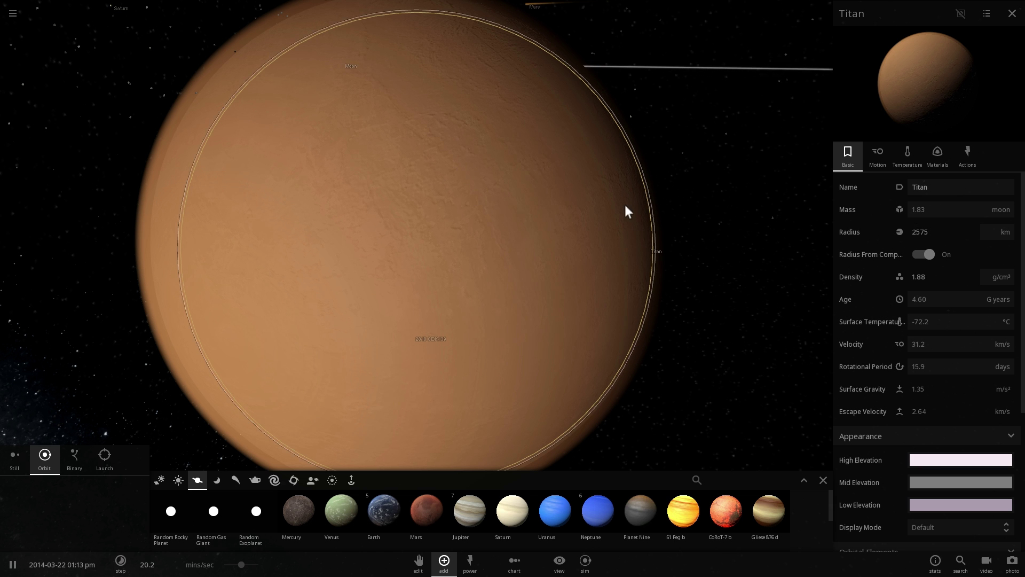
{"action": "scroll", "coordinate": [625, 208], "scroll_direction": "down", "scroll_amount": 4}
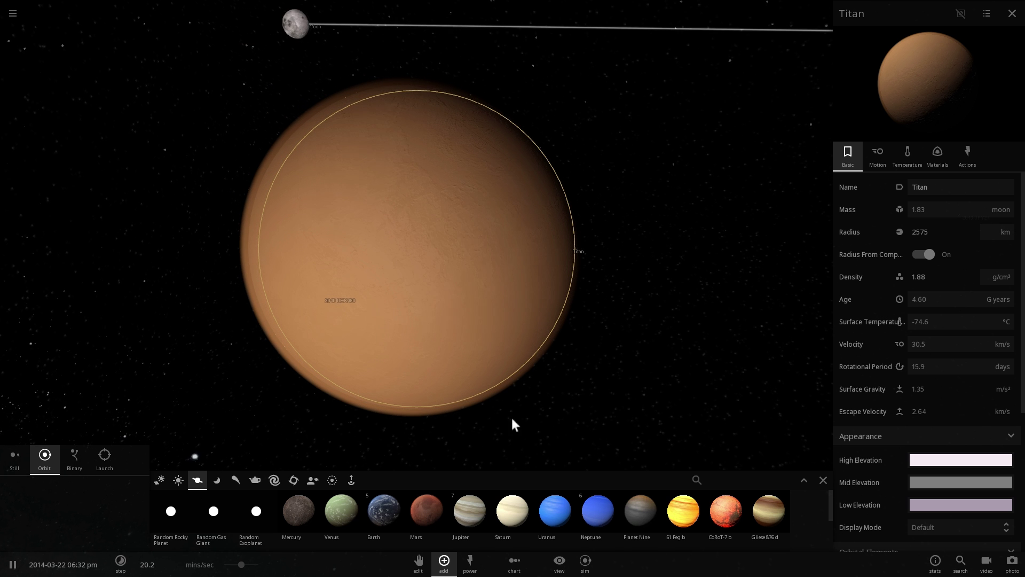
- Preview Earth behind Titan to compare their sizes and cancel the placement
{"action": "left_click", "coordinate": [382, 499]}
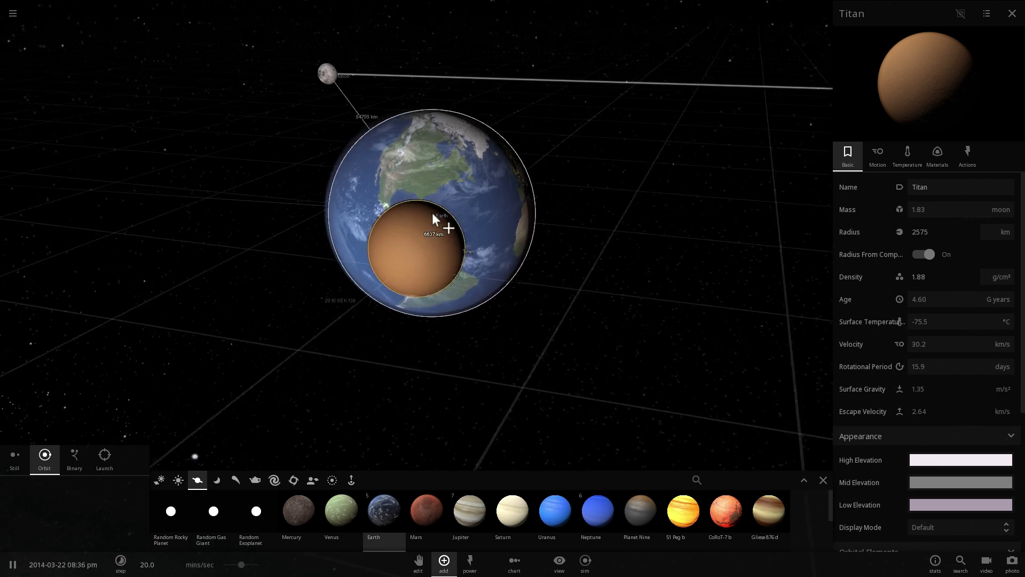
{"action": "key", "text": "Escape"}
{"action": "scroll", "coordinate": [469, 267], "scroll_direction": "up", "scroll_amount": 5}
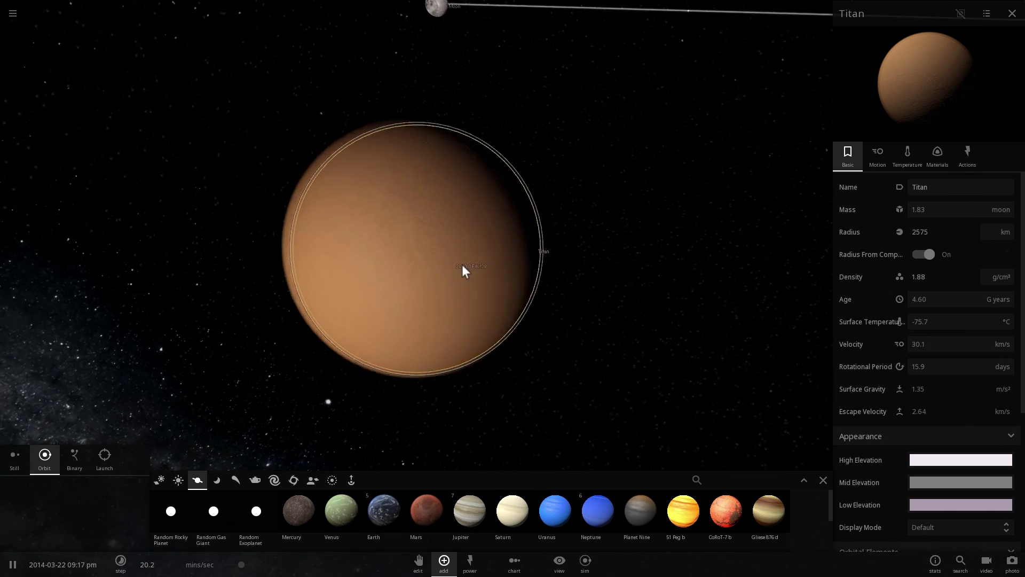
- Close the object library and examine Titan's surface relief and haze from its dark edge to its sunlit side
{"action": "scroll", "coordinate": [463, 264], "scroll_direction": "up", "scroll_amount": 5}
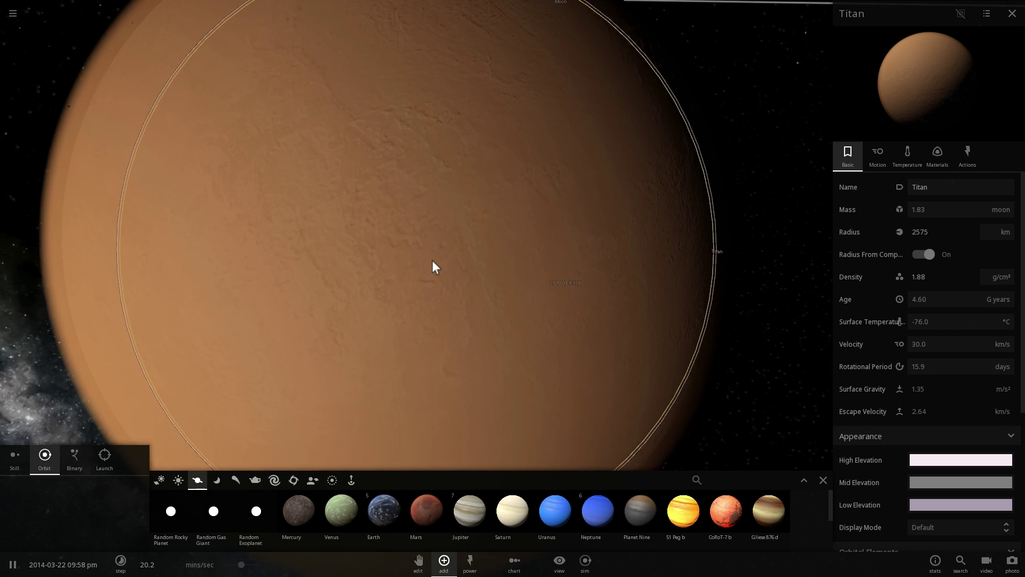
{"action": "scroll", "coordinate": [525, 242], "scroll_direction": "down", "scroll_amount": 5}
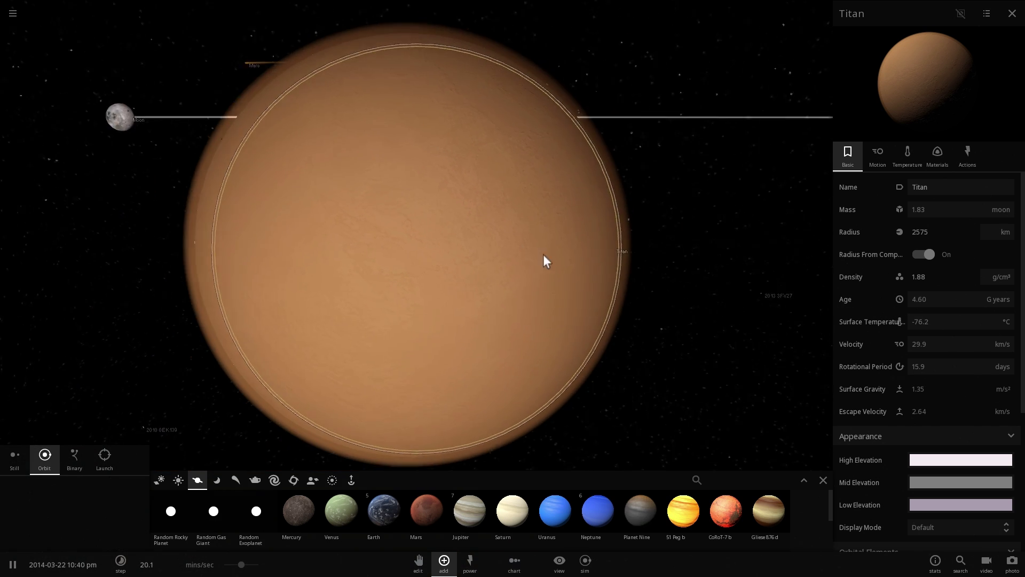
{"action": "left_click", "coordinate": [823, 480]}
{"action": "scroll", "coordinate": [603, 348], "scroll_direction": "up", "scroll_amount": 5}
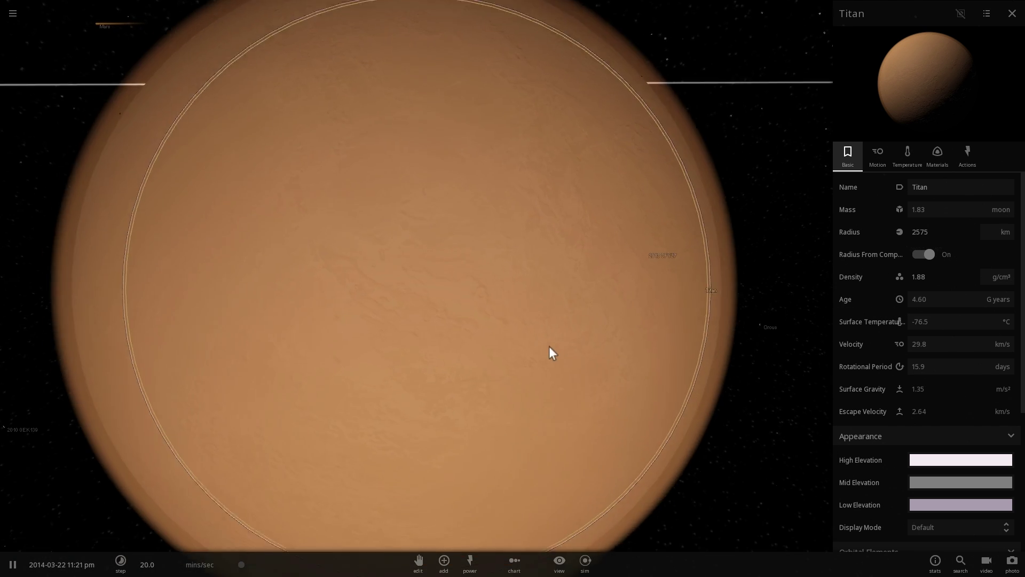
{"action": "left_click_drag", "start_coordinate": [647, 342], "coordinate": [761, 351]}
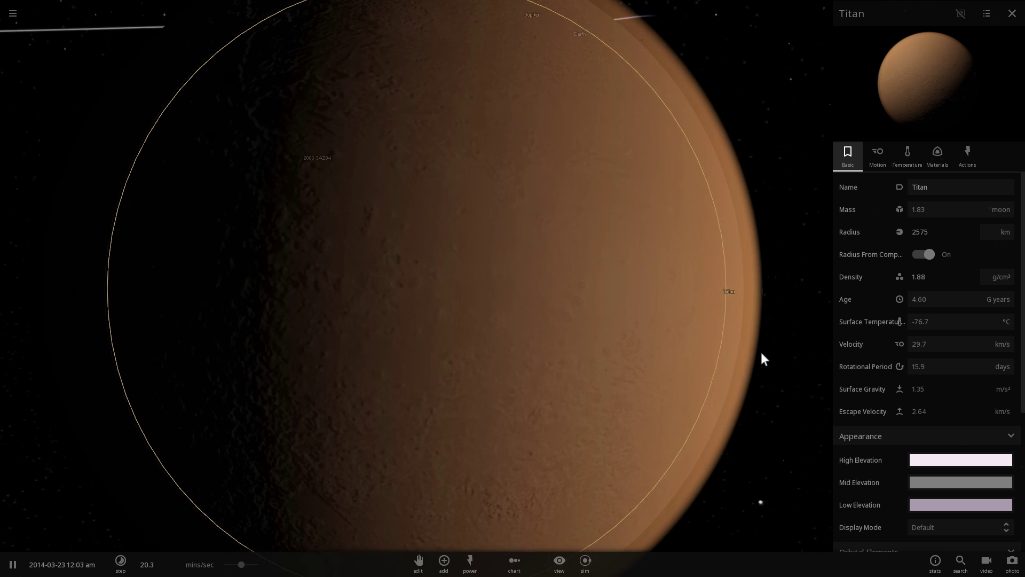
{"action": "scroll", "coordinate": [761, 351], "scroll_direction": "down", "scroll_amount": 3}
{"action": "scroll", "coordinate": [660, 329], "scroll_direction": "down", "scroll_amount": 2}
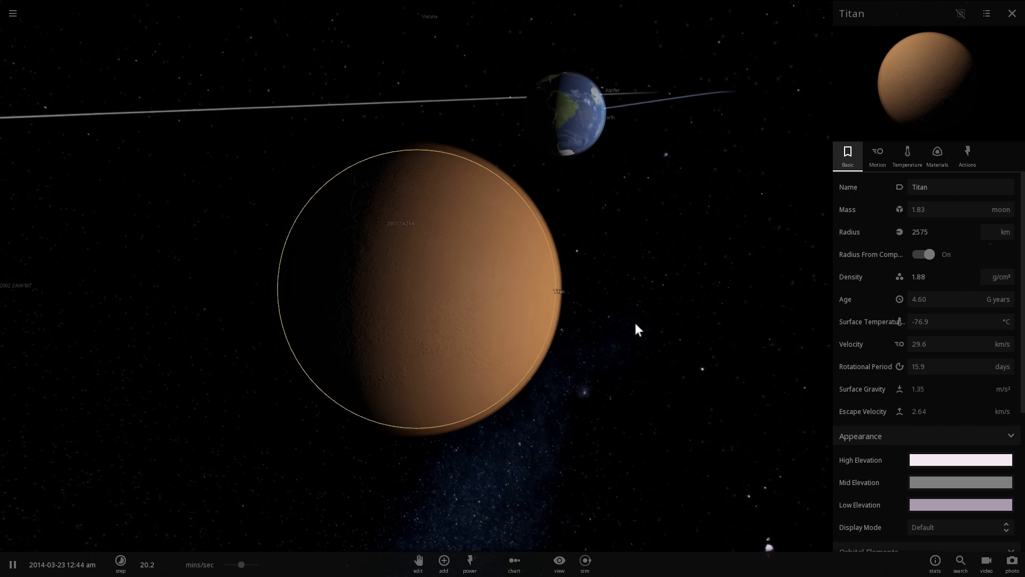
{"action": "scroll", "coordinate": [614, 332], "scroll_direction": "up", "scroll_amount": 3}
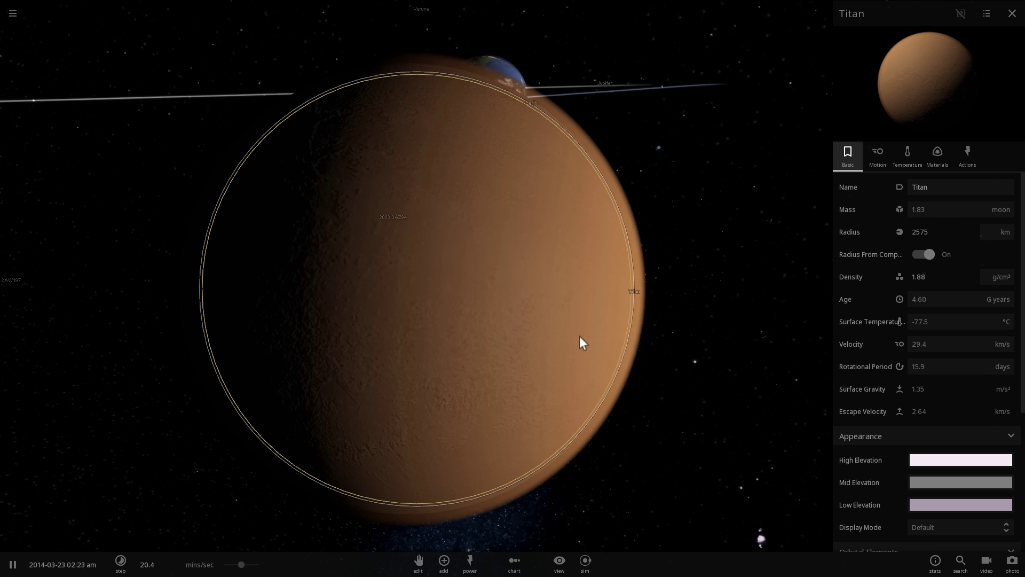
{"action": "left_click_drag", "start_coordinate": [578, 335], "coordinate": [542, 334]}
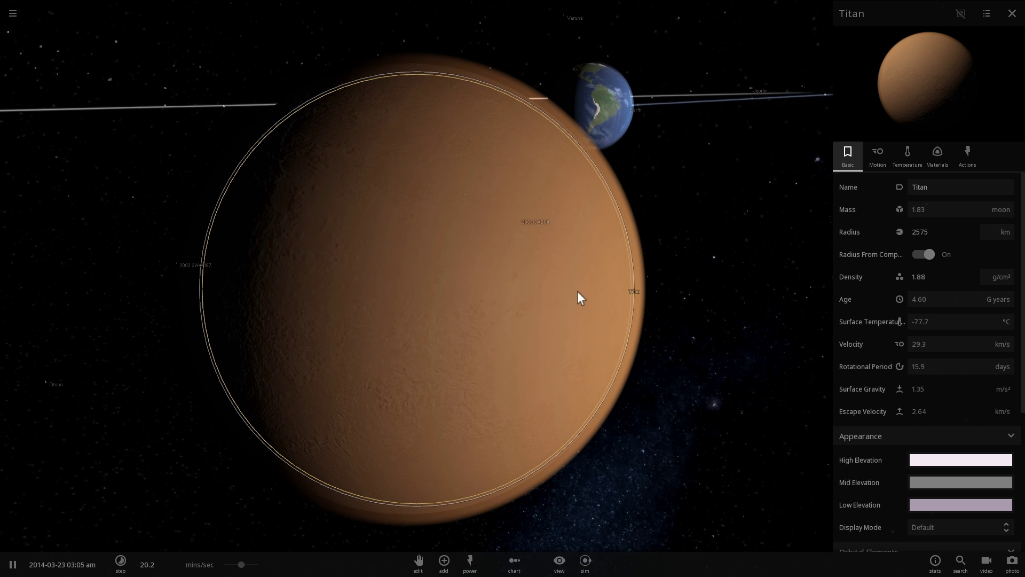
{"action": "scroll", "coordinate": [544, 277], "scroll_direction": "up", "scroll_amount": 3}
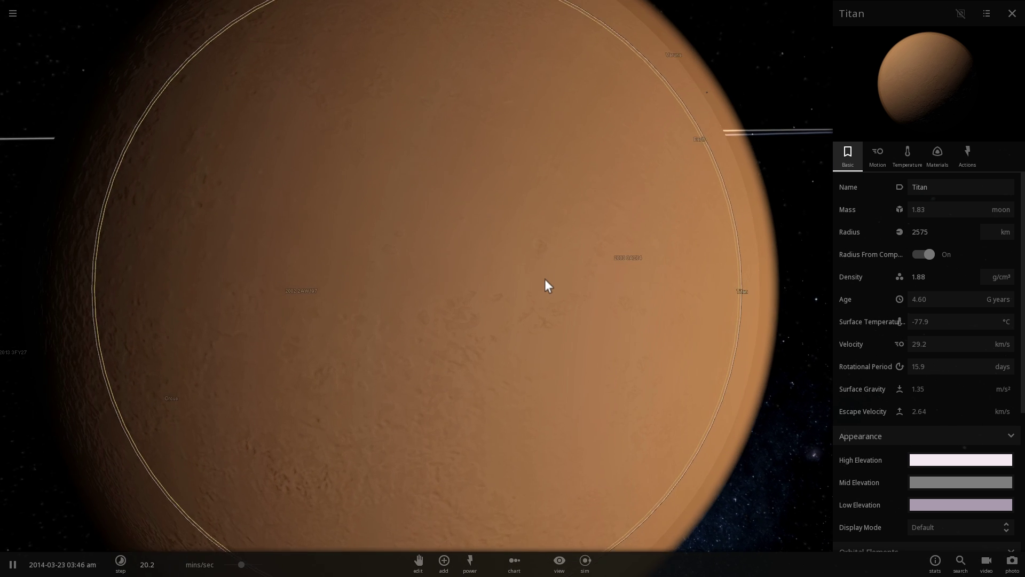
{"action": "left_click_drag", "start_coordinate": [522, 279], "coordinate": [447, 280]}
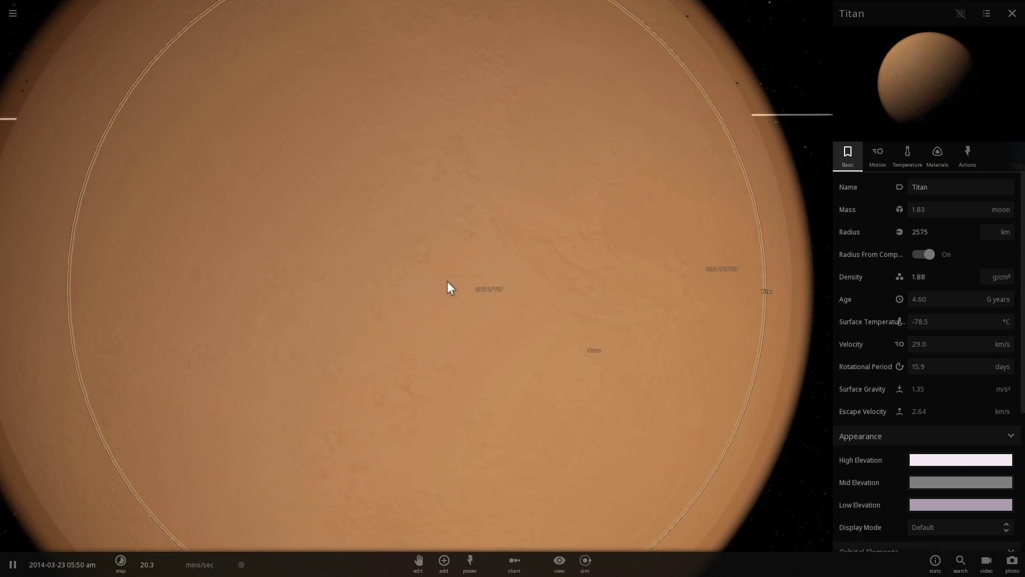
- Compare Titan with Earth in the background and examine its hazy surface from afar and up close
{"action": "scroll", "coordinate": [447, 281], "scroll_direction": "down", "scroll_amount": 5}
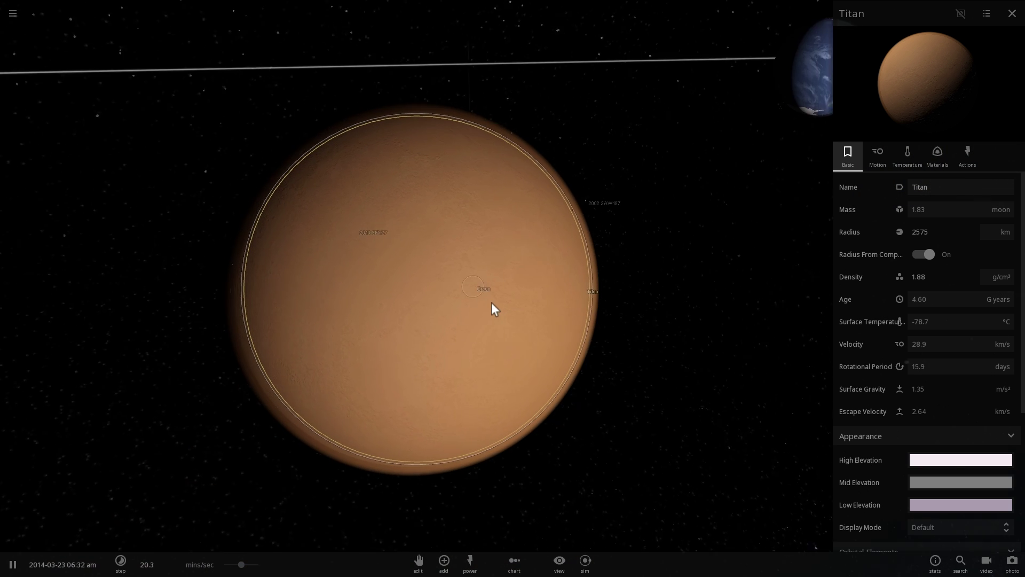
{"action": "left_click_drag", "start_coordinate": [498, 297], "coordinate": [505, 293]}
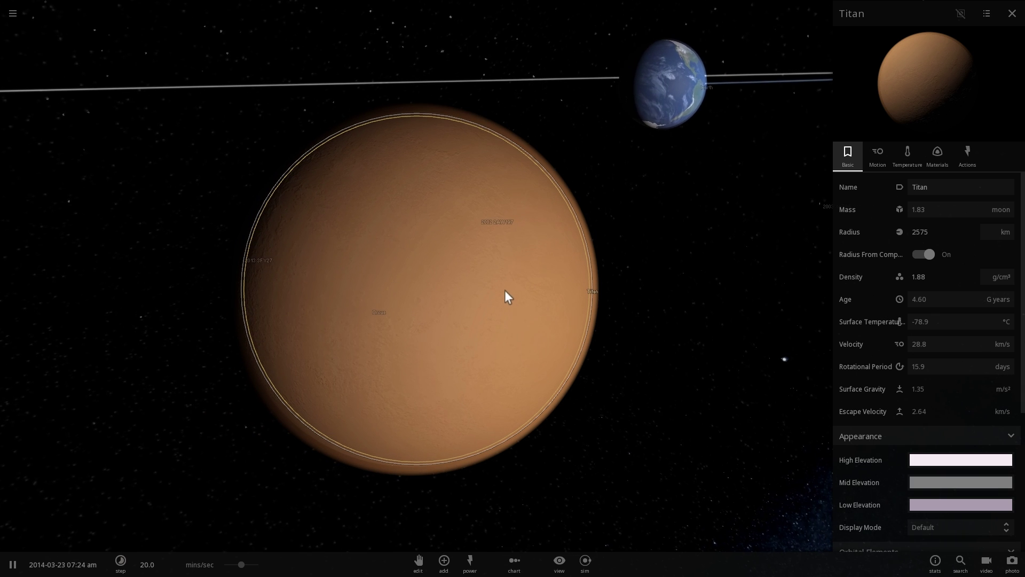
{"action": "scroll", "coordinate": [510, 235], "scroll_direction": "up", "scroll_amount": 3}
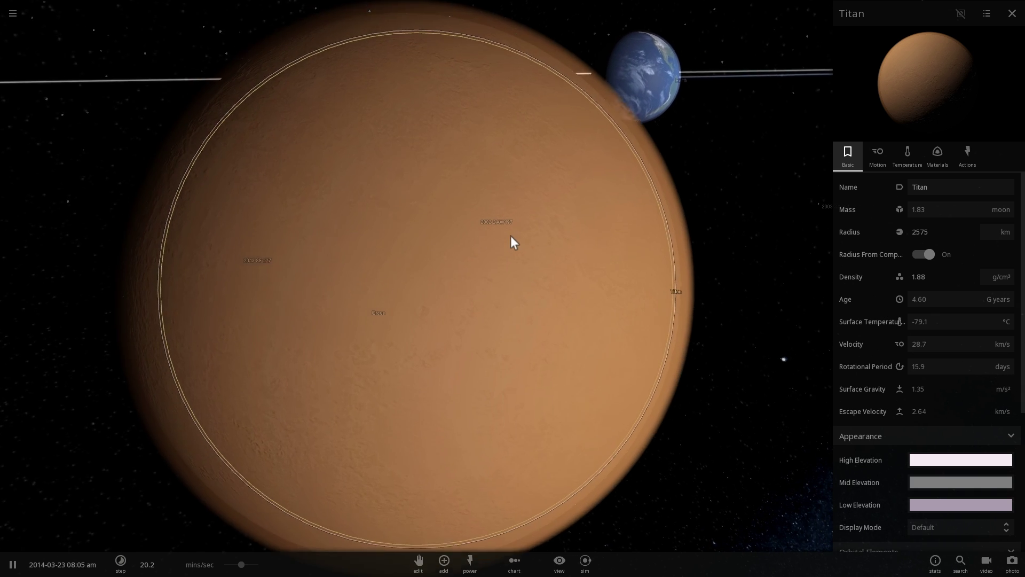
{"action": "scroll", "coordinate": [559, 238], "scroll_direction": "down", "scroll_amount": 4}
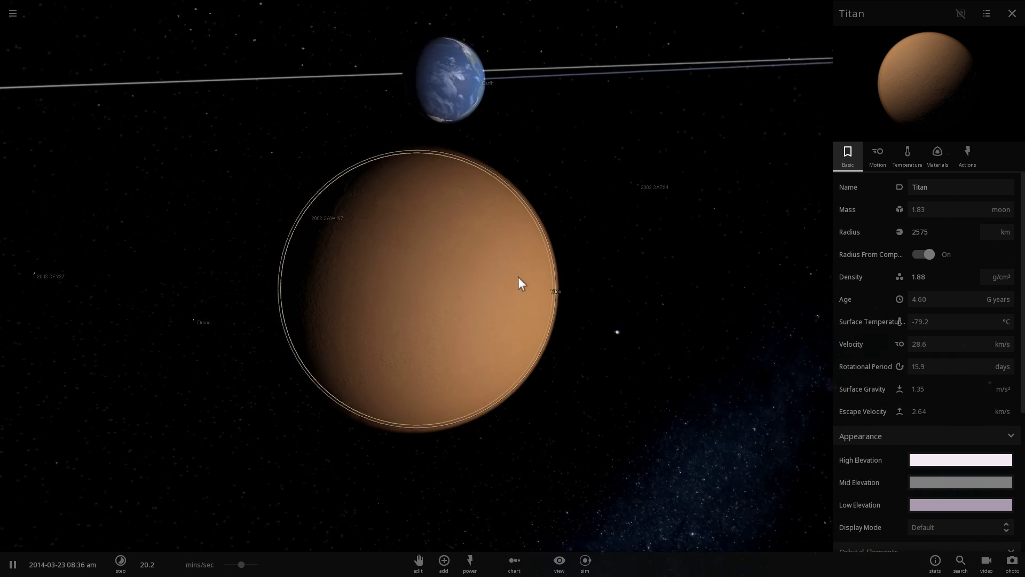
{"action": "left_click_drag", "start_coordinate": [518, 277], "coordinate": [418, 238]}
{"action": "scroll", "coordinate": [419, 238], "scroll_direction": "up", "scroll_amount": 3}
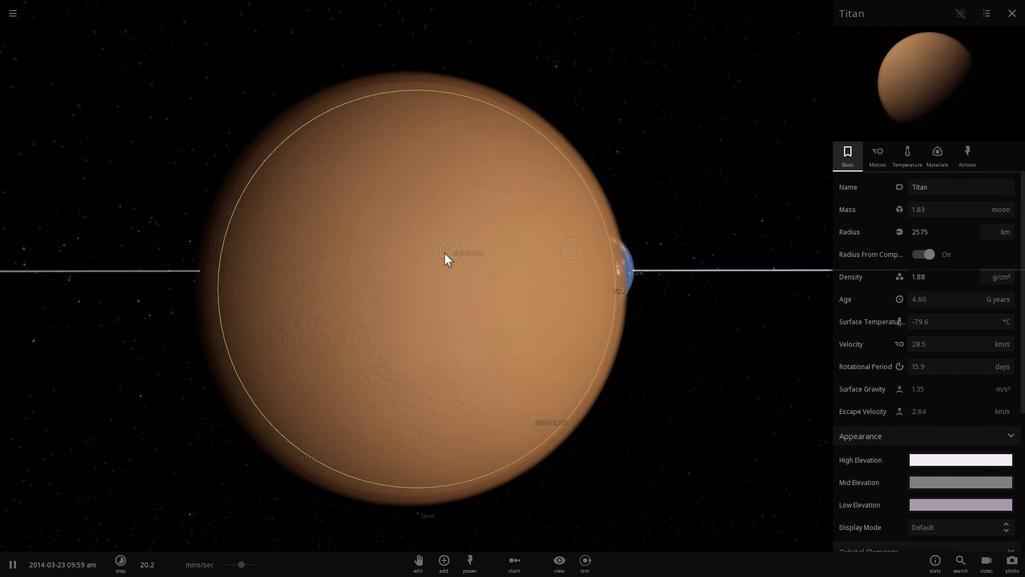
{"action": "scroll", "coordinate": [517, 256], "scroll_direction": "up", "scroll_amount": 3}
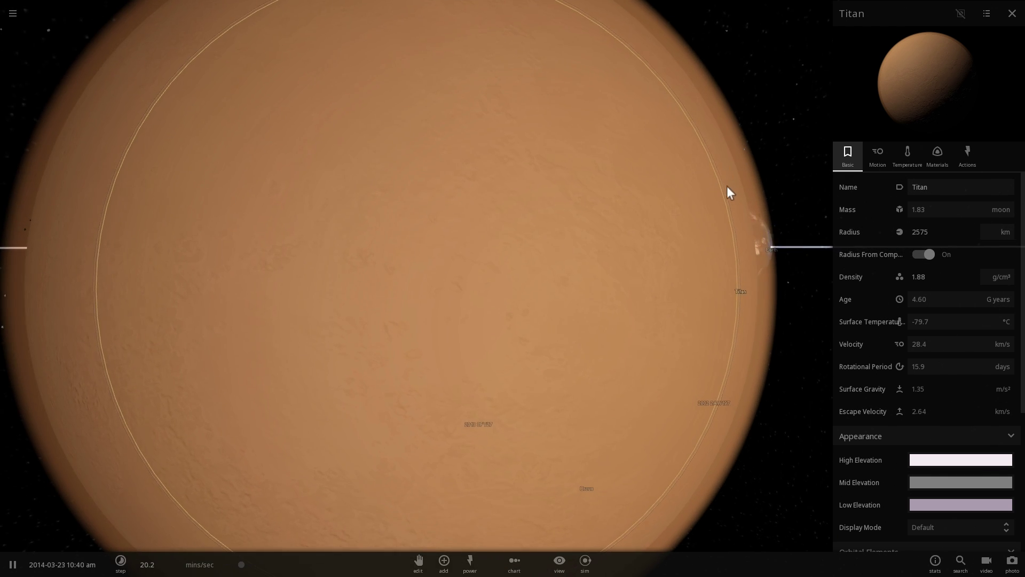
- Open Titan's temperature properties and raise its greenhouse effect to 28.6 °C, checking the moon from several distances
{"action": "left_click", "coordinate": [904, 157]}
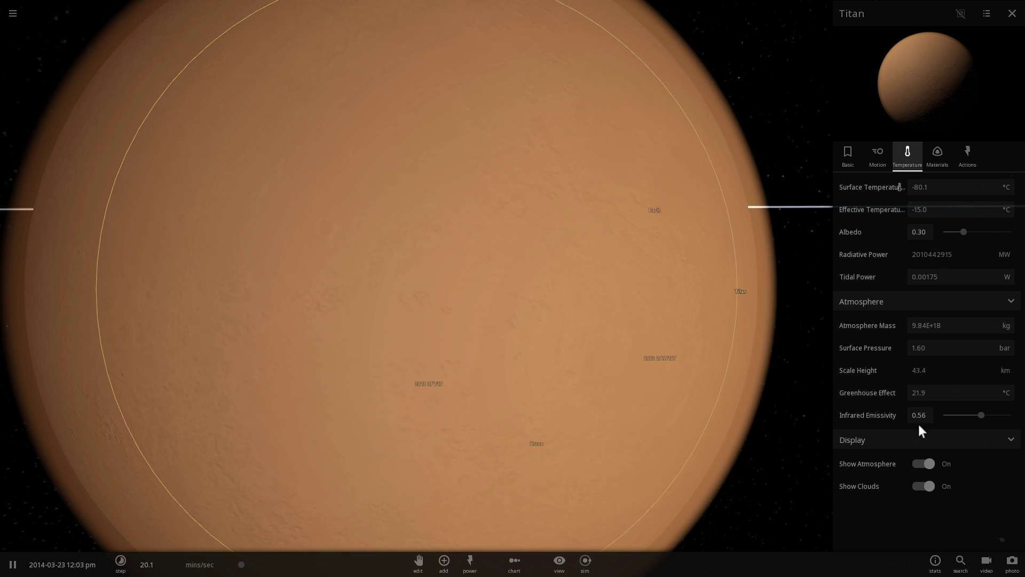
{"action": "left_click", "coordinate": [956, 394]}
{"action": "left_click", "coordinate": [949, 380]}
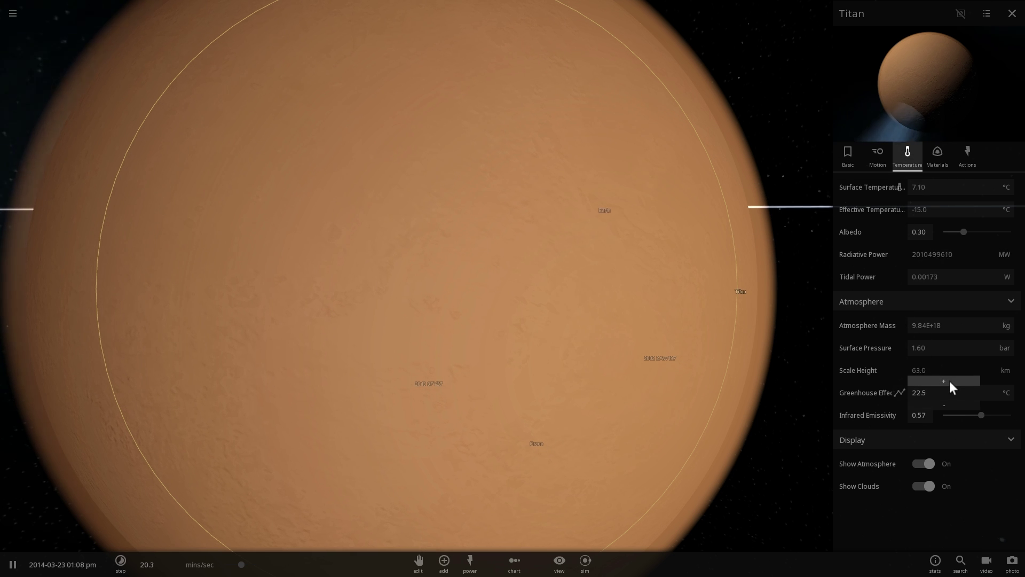
{"action": "left_click_drag", "start_coordinate": [949, 380], "coordinate": [916, 384]}
{"action": "scroll", "coordinate": [604, 310], "scroll_direction": "down", "scroll_amount": 5}
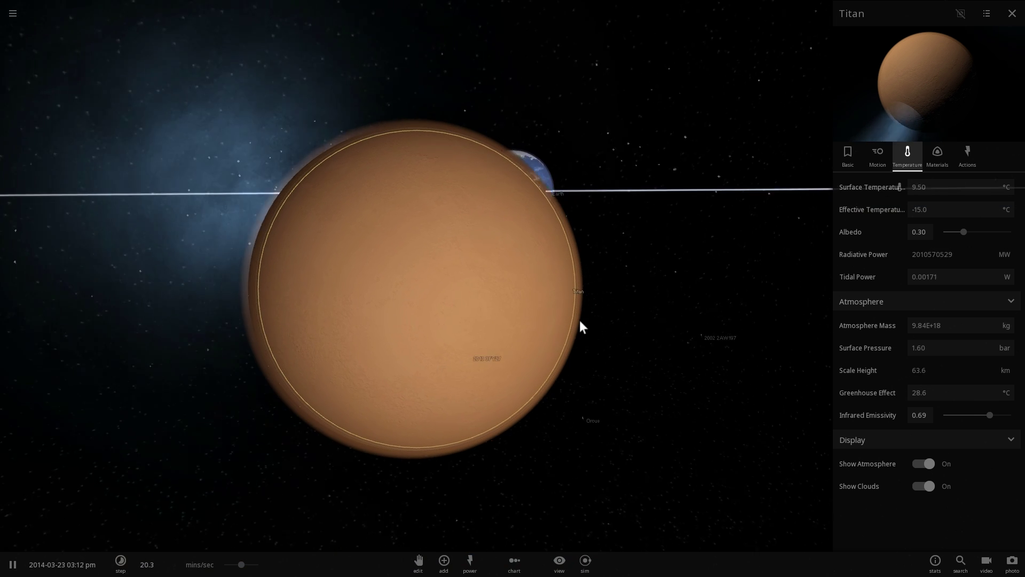
{"action": "scroll", "coordinate": [578, 317], "scroll_direction": "up", "scroll_amount": 5}
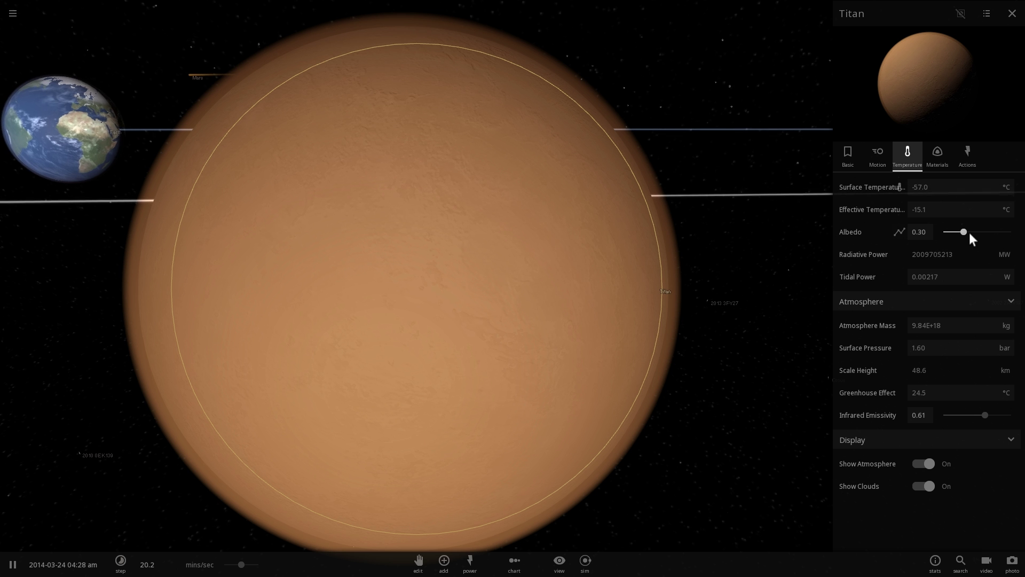
- Raise Titan's albedo to 0.81 and hide its atmosphere to inspect the bare surface
{"action": "left_click_drag", "start_coordinate": [969, 232], "coordinate": [1003, 235]}
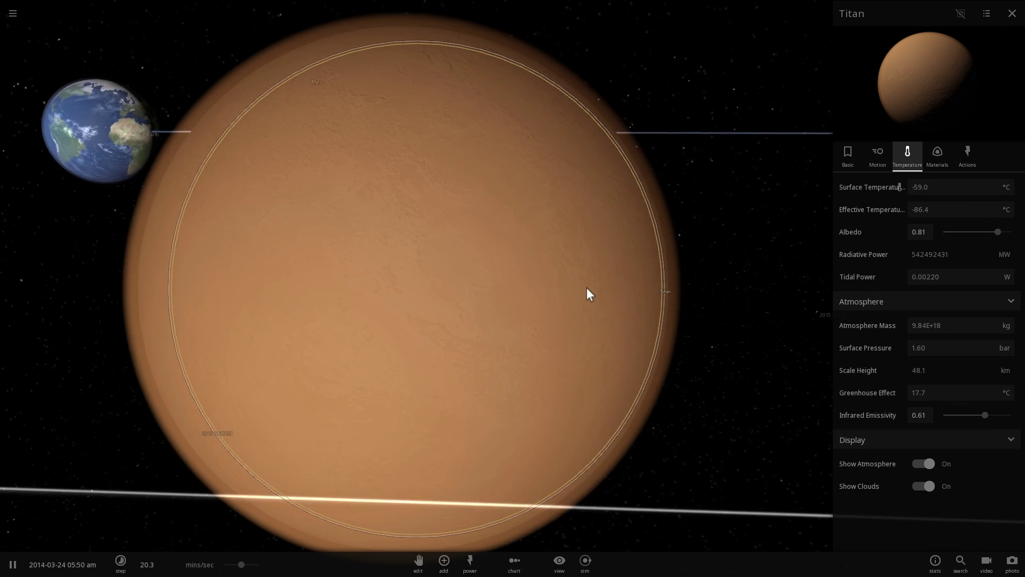
{"action": "scroll", "coordinate": [577, 293], "scroll_direction": "up", "scroll_amount": 3}
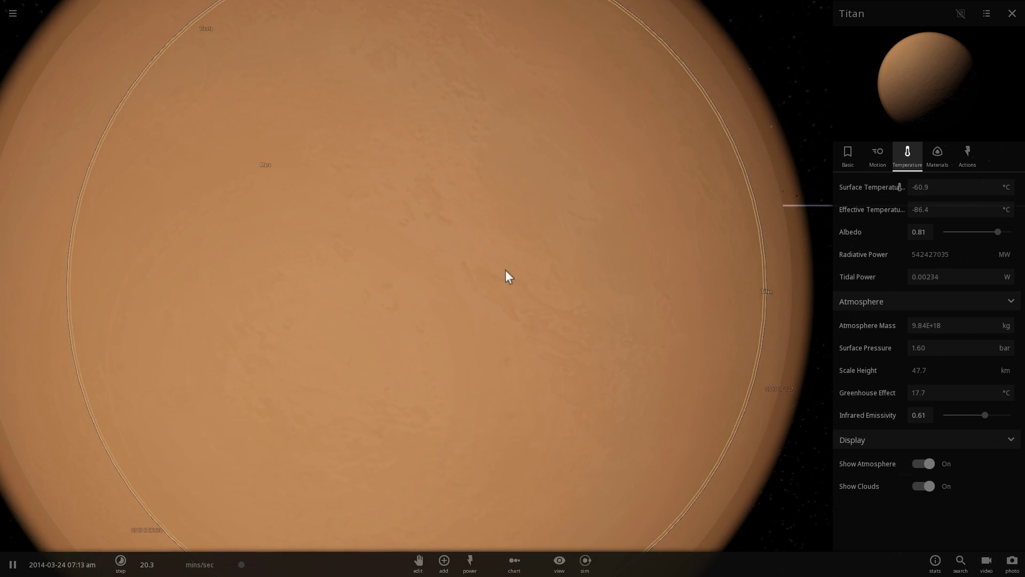
{"action": "left_click", "coordinate": [926, 463]}
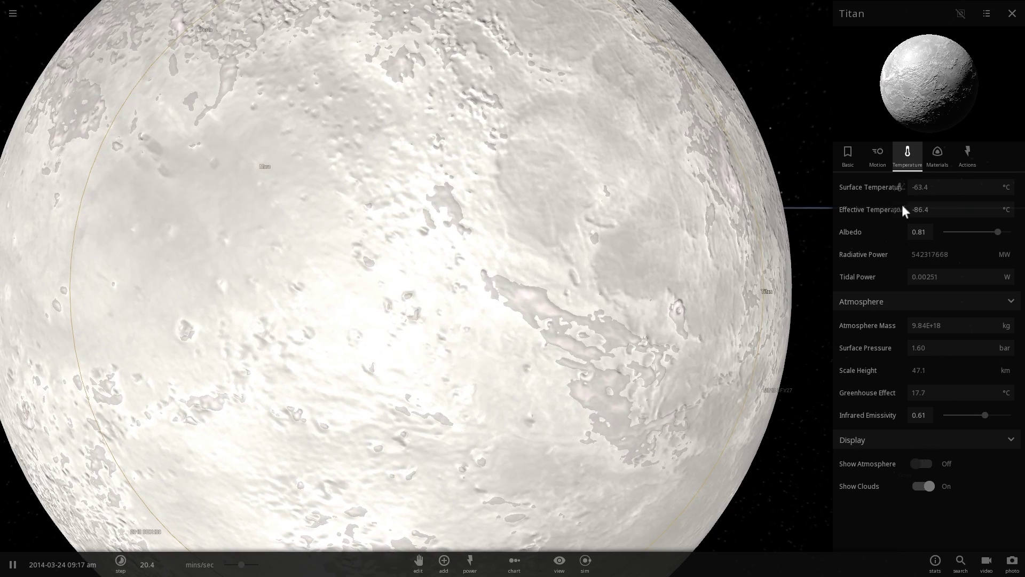
{"action": "left_click_drag", "start_coordinate": [614, 292], "coordinate": [560, 294]}
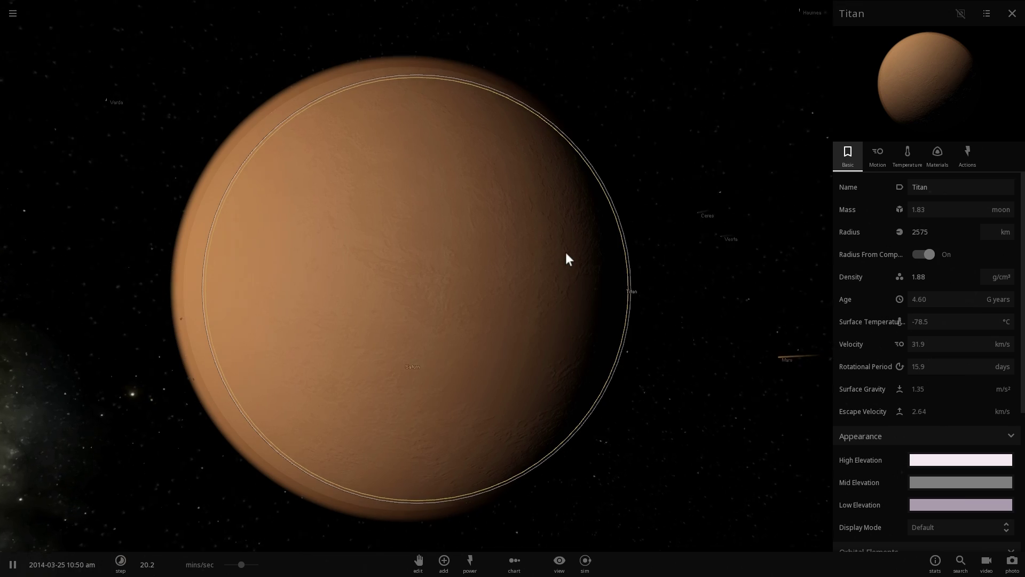
- Examine Titan's haze from the shadowed edge to the sunlit side and check its temperature and atmosphere properties
{"action": "left_click_drag", "start_coordinate": [582, 261], "coordinate": [627, 275]}
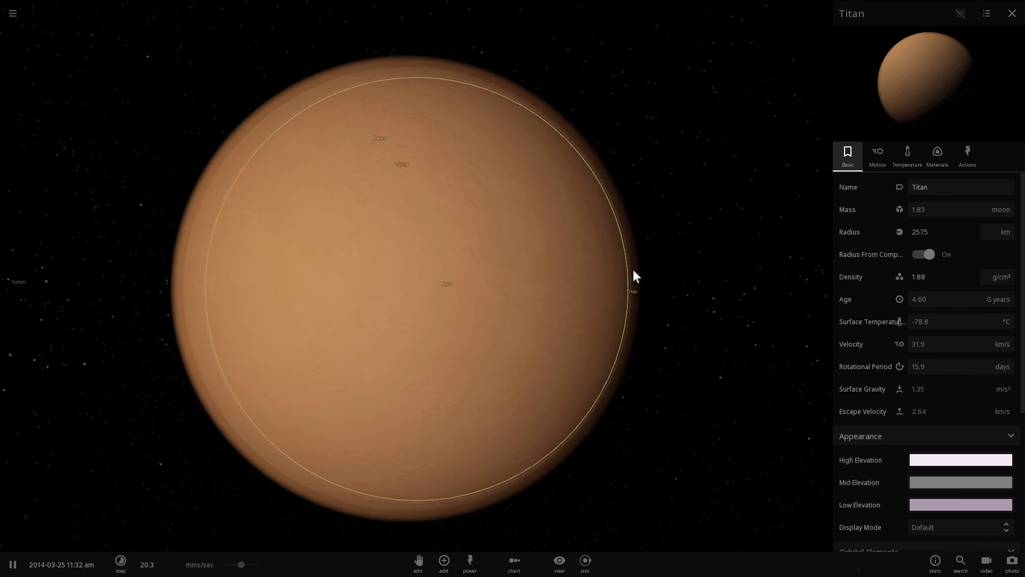
{"action": "scroll", "coordinate": [633, 275], "scroll_direction": "up", "scroll_amount": 5}
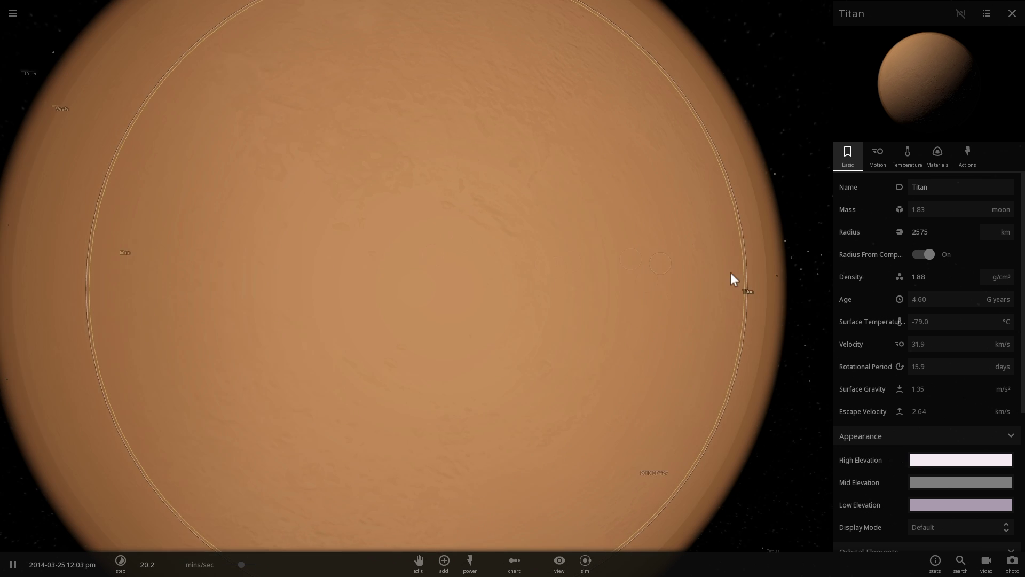
{"action": "mouse_move", "coordinate": [732, 275]}
{"action": "left_mouse_down"}
{"action": "mouse_move", "coordinate": [755, 196]}
{"action": "mouse_move", "coordinate": [770, 192]}
{"action": "left_mouse_up"}
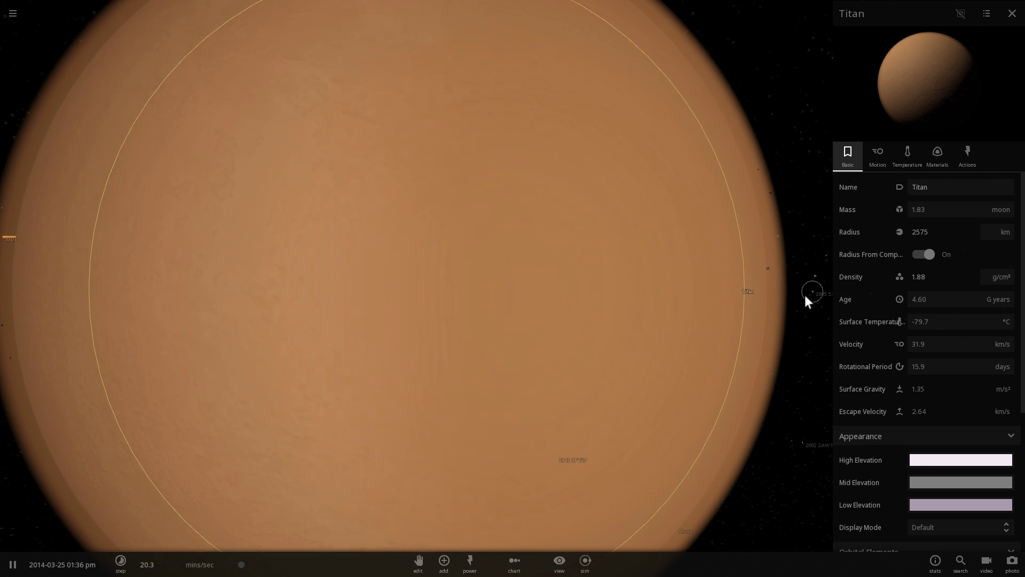
{"action": "left_click", "coordinate": [905, 154]}
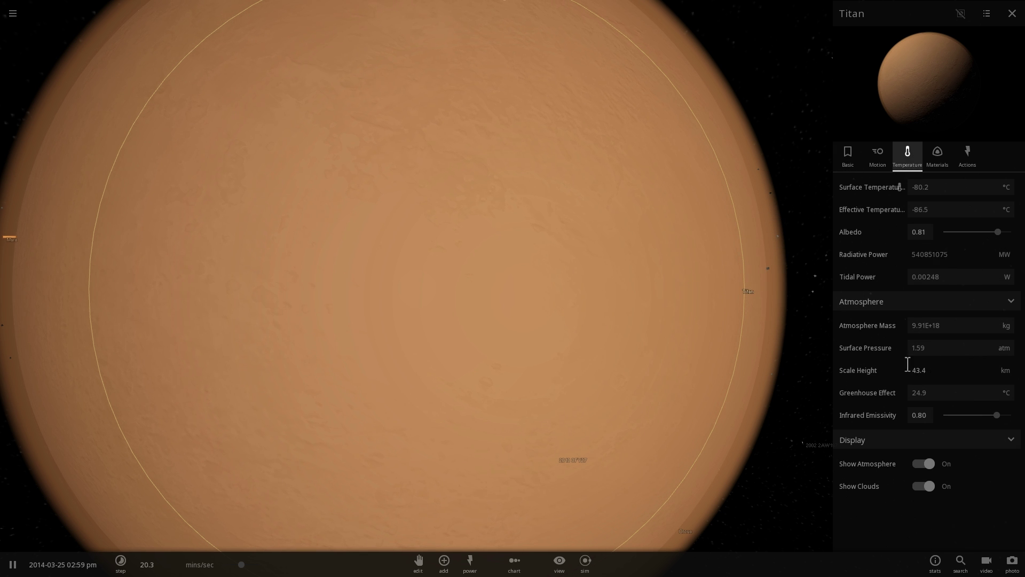
- Select Earth beyond Titan and check its climate properties, including surface pressure and atmosphere mass
{"action": "scroll", "coordinate": [656, 363], "scroll_direction": "down", "scroll_amount": 10}
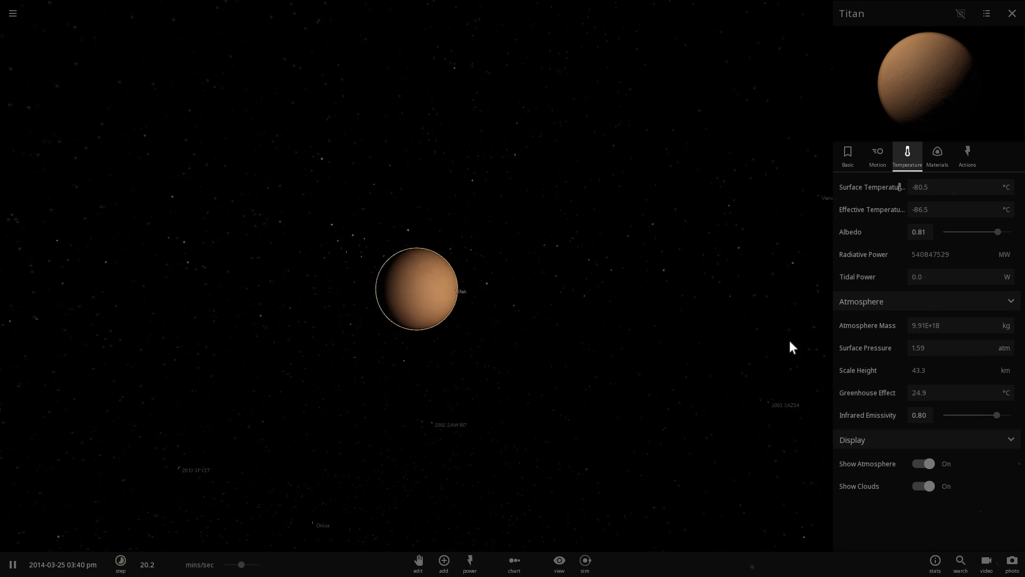
{"action": "left_click_drag", "start_coordinate": [710, 334], "coordinate": [480, 240]}
{"action": "left_click", "coordinate": [605, 141]}
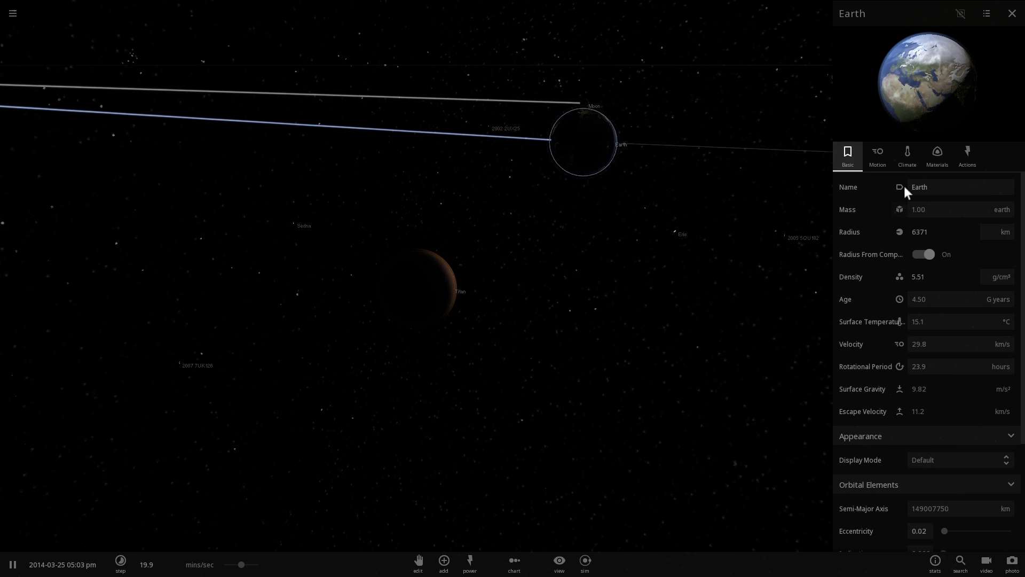
{"action": "left_click", "coordinate": [907, 155]}
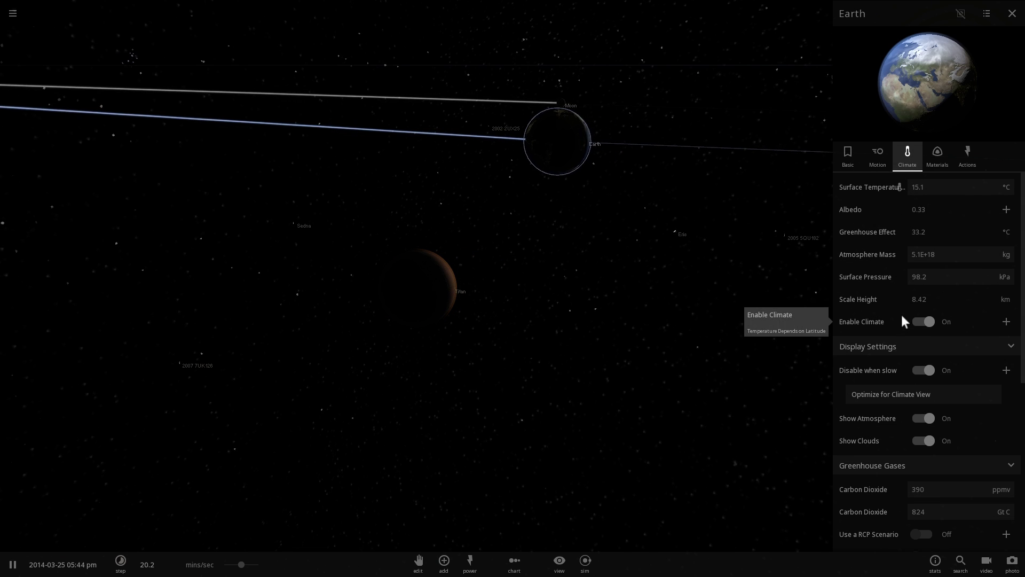
- Return to Titan and study its surface relief and haze at different distances
{"action": "left_click", "coordinate": [424, 268]}
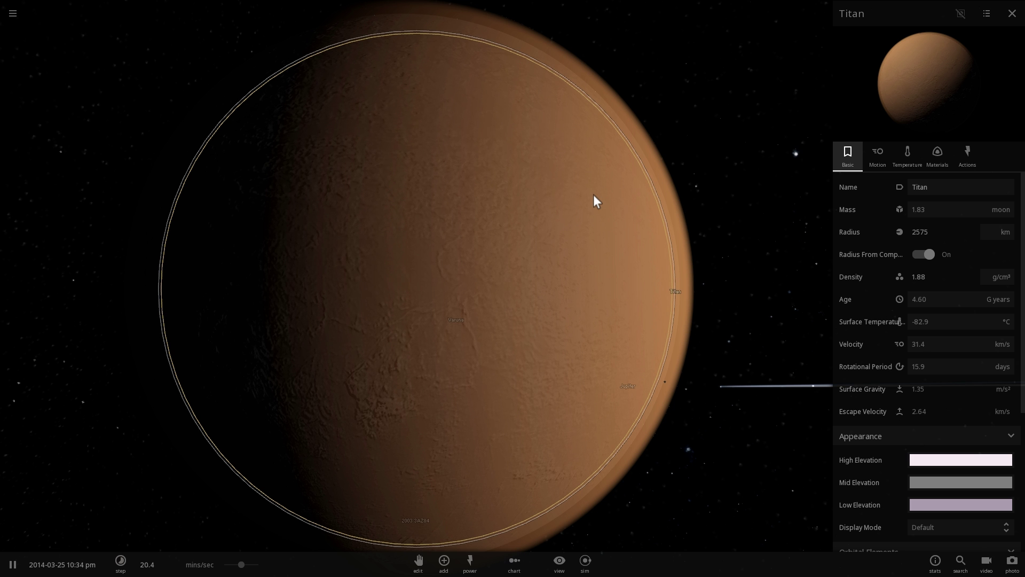
{"action": "scroll", "coordinate": [594, 194], "scroll_direction": "up", "scroll_amount": 5}
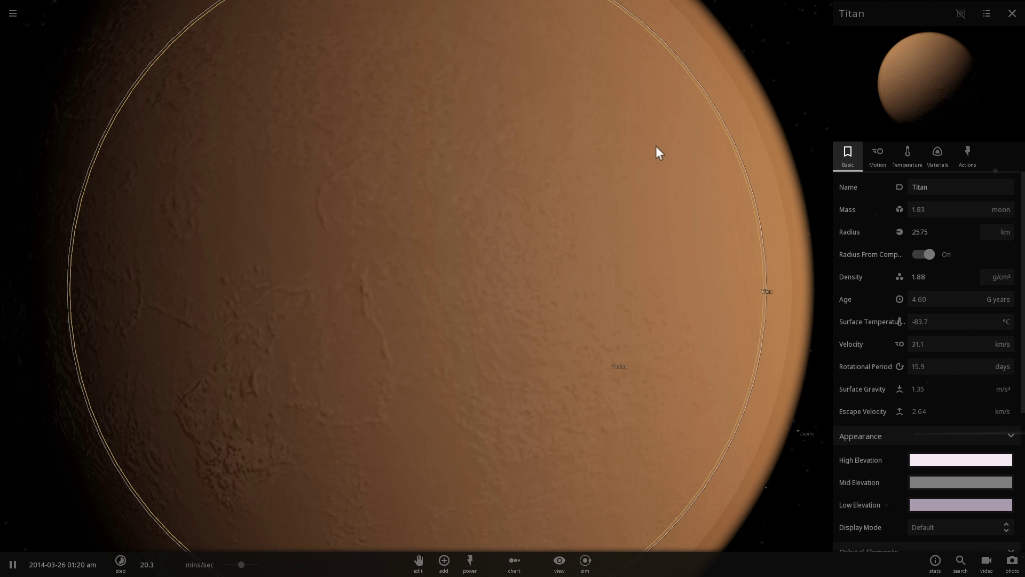
{"action": "scroll", "coordinate": [657, 149], "scroll_direction": "down", "scroll_amount": 3}
{"action": "scroll", "coordinate": [621, 167], "scroll_direction": "up", "scroll_amount": 3}
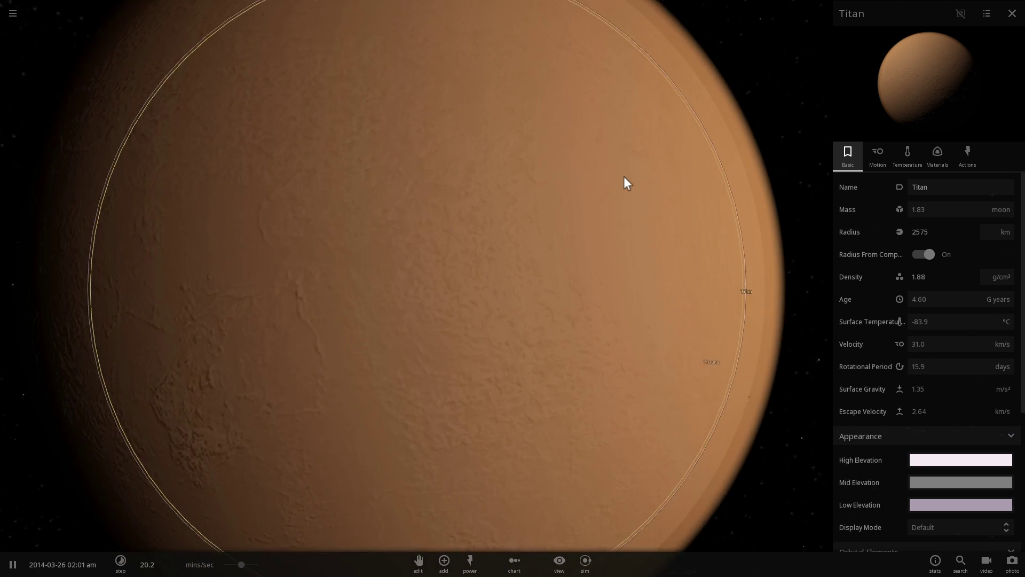
{"action": "left_click_drag", "start_coordinate": [608, 176], "coordinate": [593, 167]}
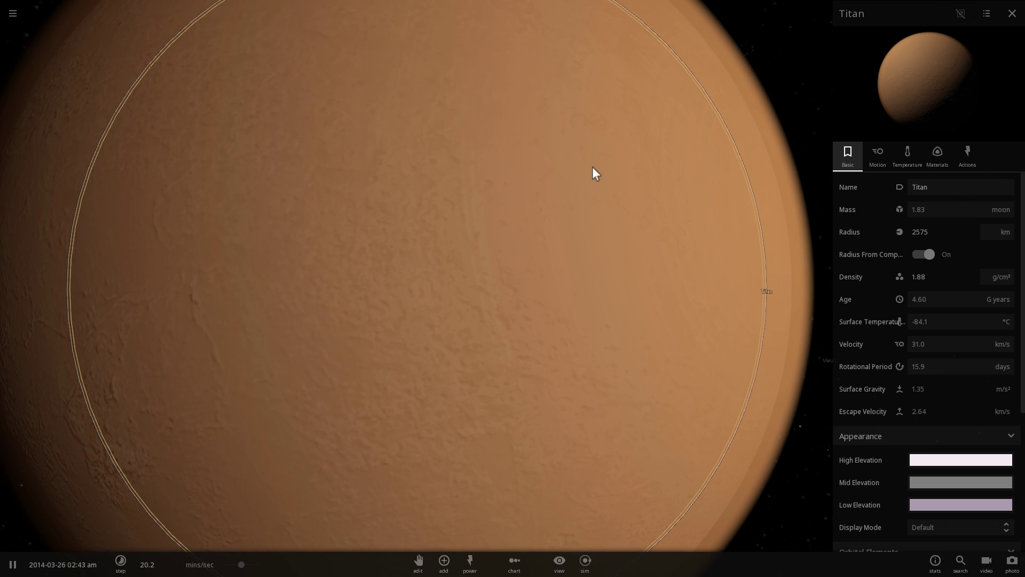
{"action": "scroll", "coordinate": [567, 205], "scroll_direction": "down", "scroll_amount": 3}
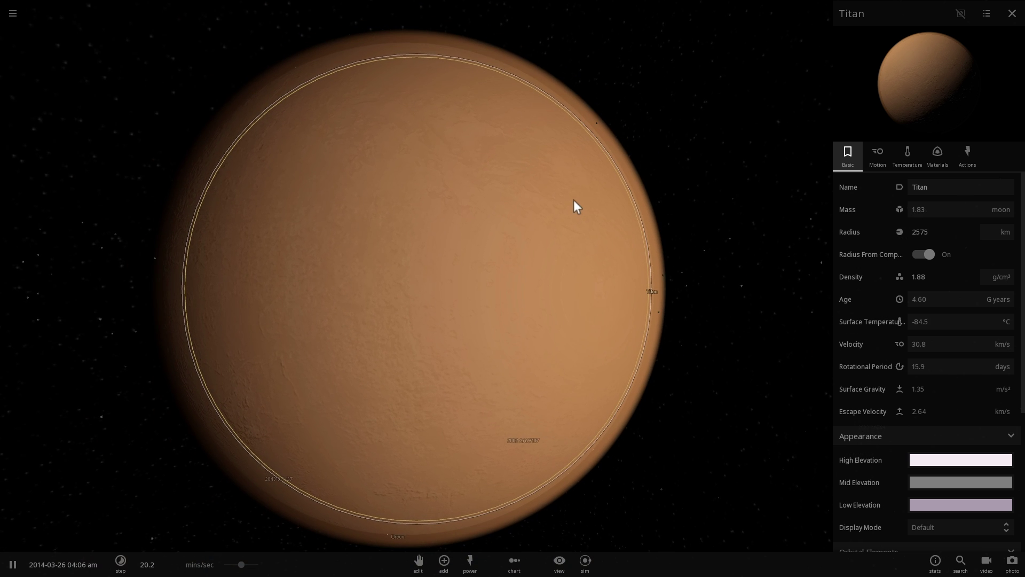
{"action": "scroll", "coordinate": [542, 206], "scroll_direction": "up", "scroll_amount": 4}
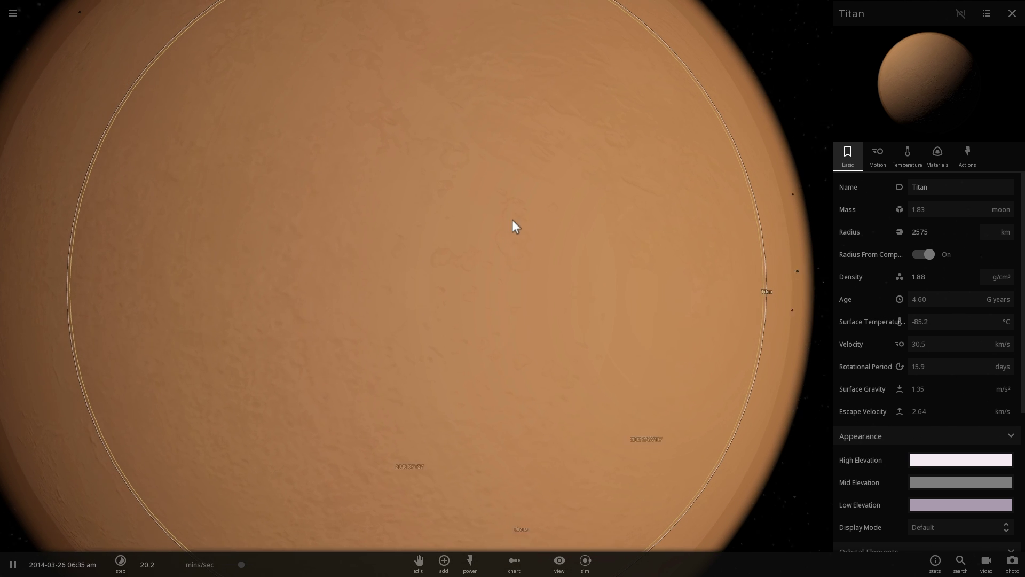
{"action": "scroll", "coordinate": [417, 208], "scroll_direction": "down", "scroll_amount": 3}
{"action": "scroll", "coordinate": [472, 219], "scroll_direction": "down", "scroll_amount": 3}
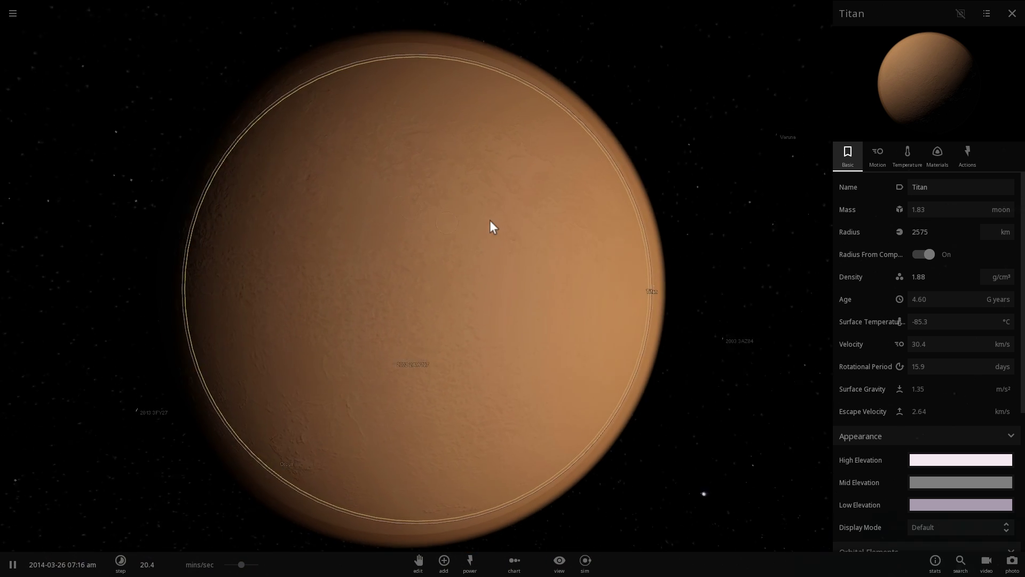
- View Titan from its night side around to its lit side with Earth in the background
{"action": "left_click_drag", "start_coordinate": [530, 247], "coordinate": [421, 354]}
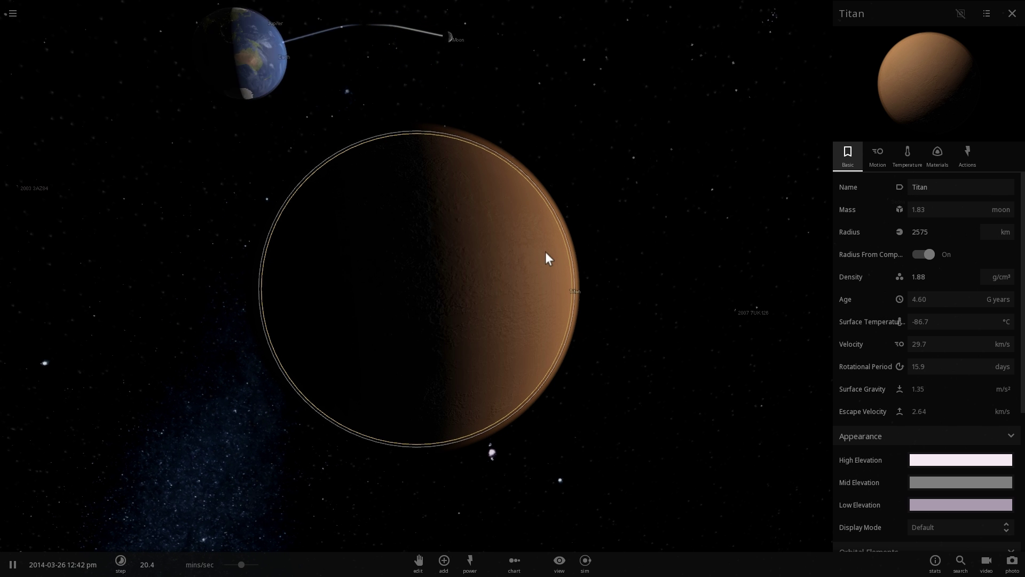
{"action": "left_click_drag", "start_coordinate": [547, 250], "coordinate": [447, 248]}
{"action": "scroll", "coordinate": [514, 273], "scroll_direction": "up", "scroll_amount": 3}
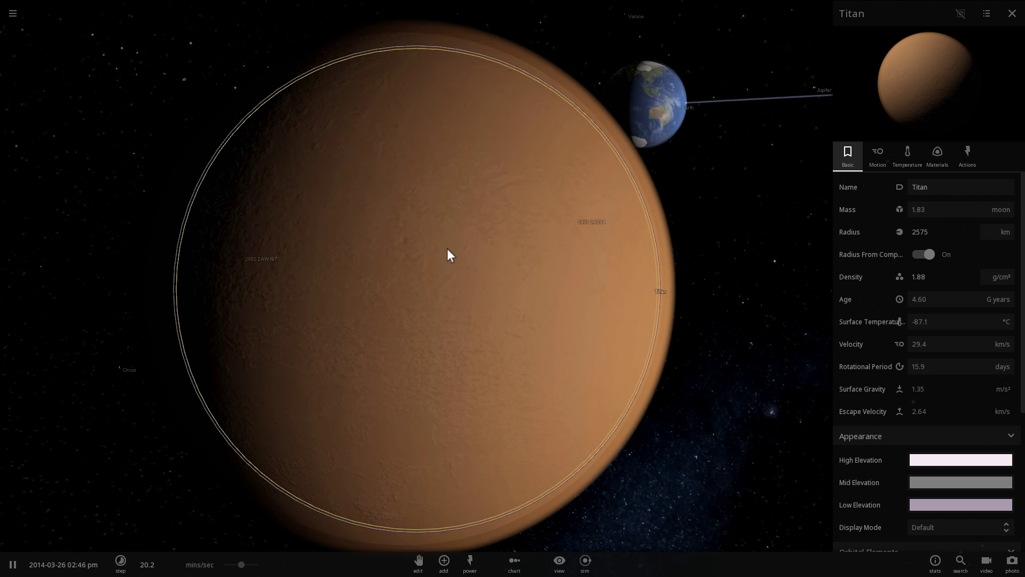
{"action": "left_click_drag", "start_coordinate": [508, 324], "coordinate": [476, 312]}
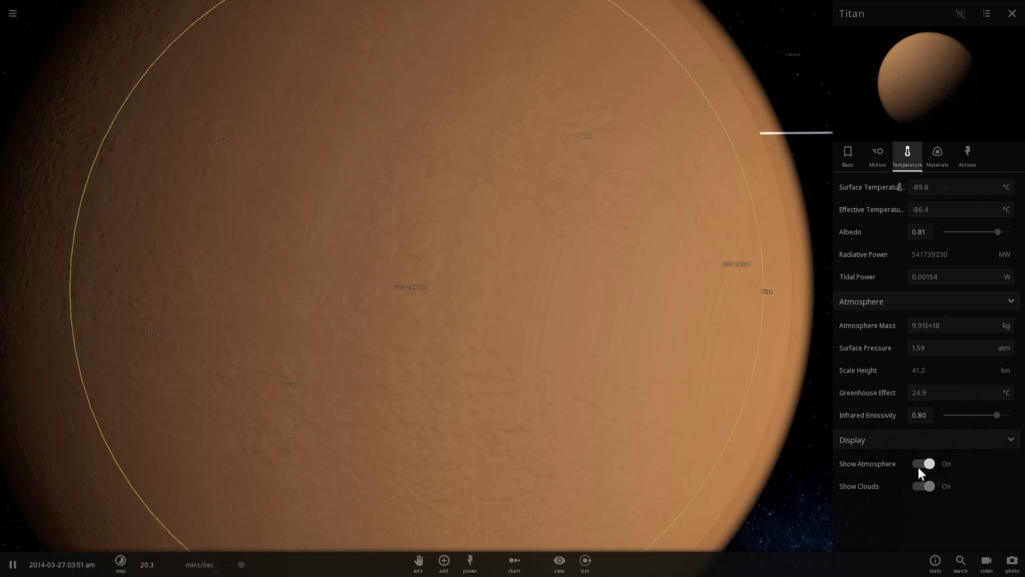
- Hide Titan's atmosphere again and set its surface temperature to 10 °C, viewing the whole moon
{"action": "left_click", "coordinate": [918, 466]}
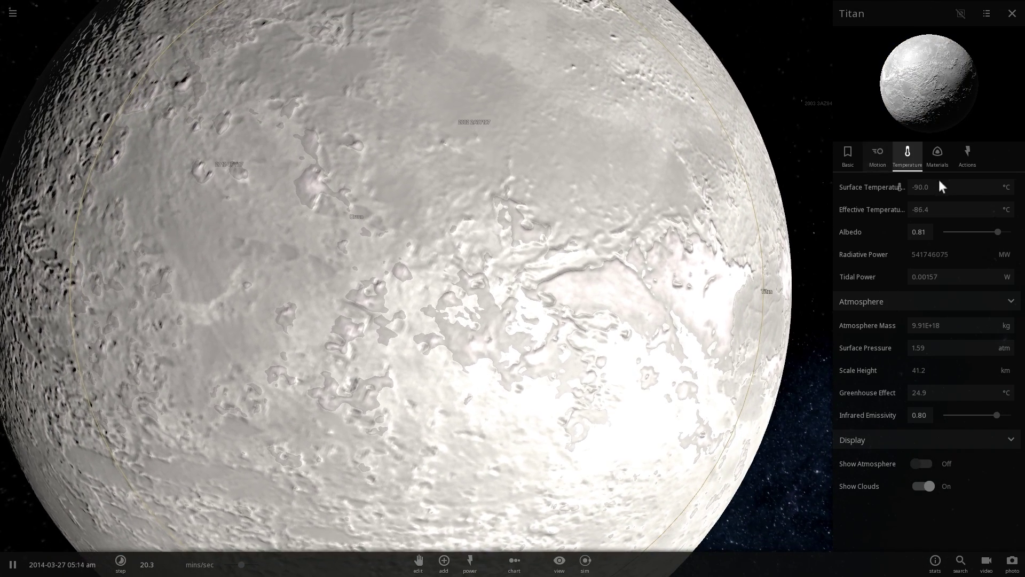
{"action": "left_click", "coordinate": [944, 191]}
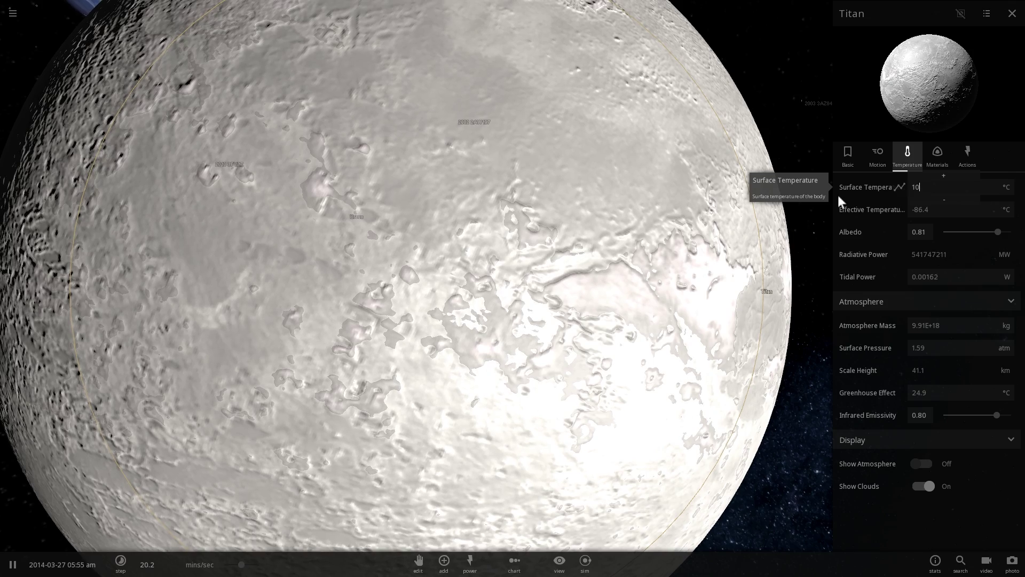
{"action": "key", "text": "Return"}
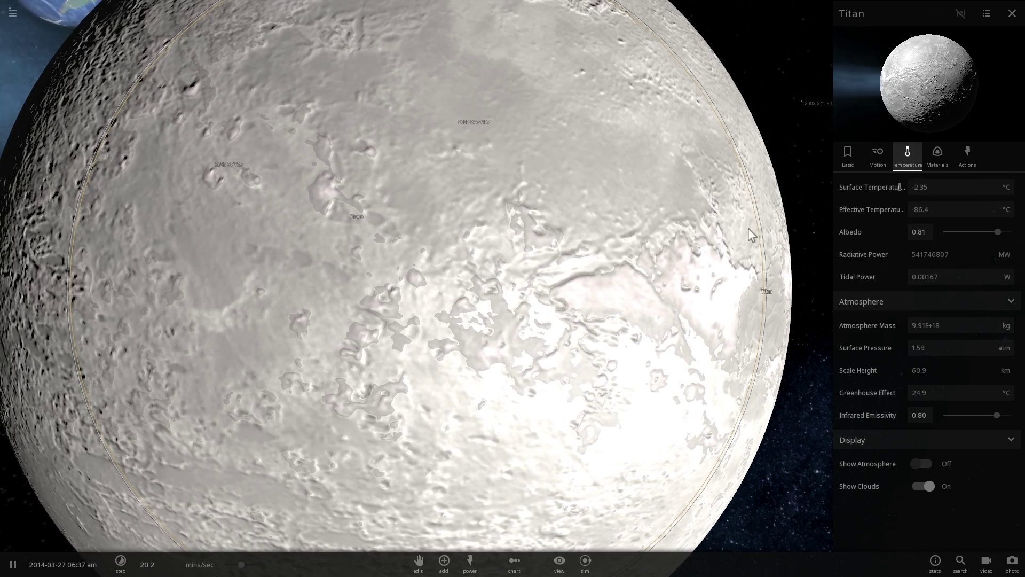
{"action": "scroll", "coordinate": [730, 241], "scroll_direction": "down", "scroll_amount": 5}
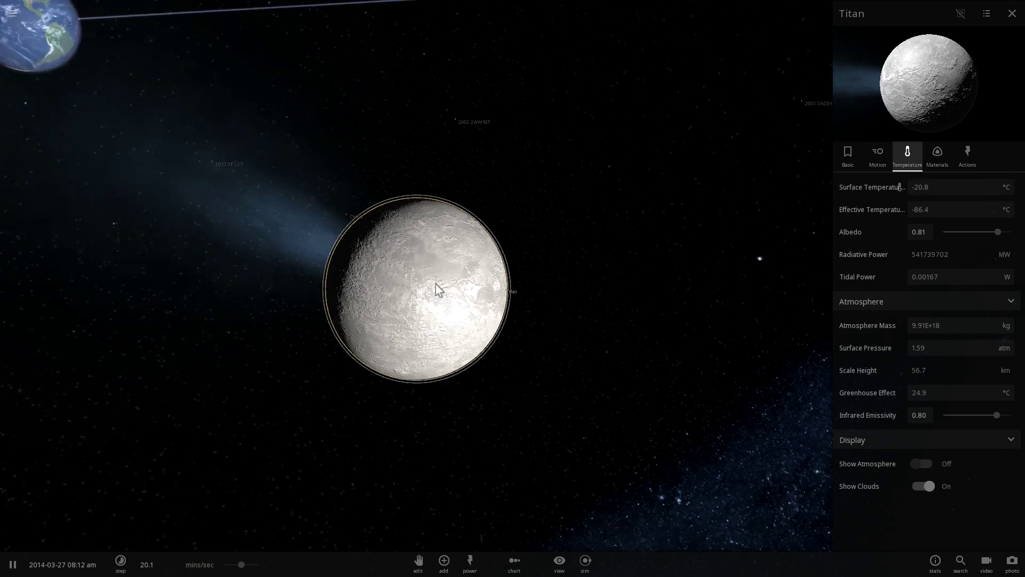
- Delete the existing Titan, pause the simulation, and place a fresh Titan from the moons in orbit around Earth
{"action": "key", "text": "Delete"}
{"action": "left_click", "coordinate": [444, 561]}
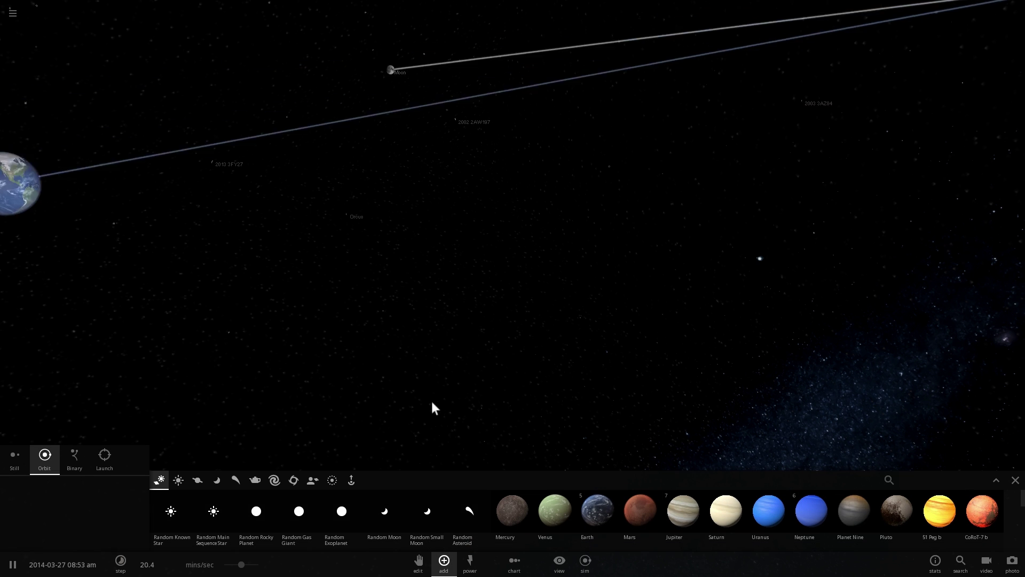
{"action": "key", "text": "space"}
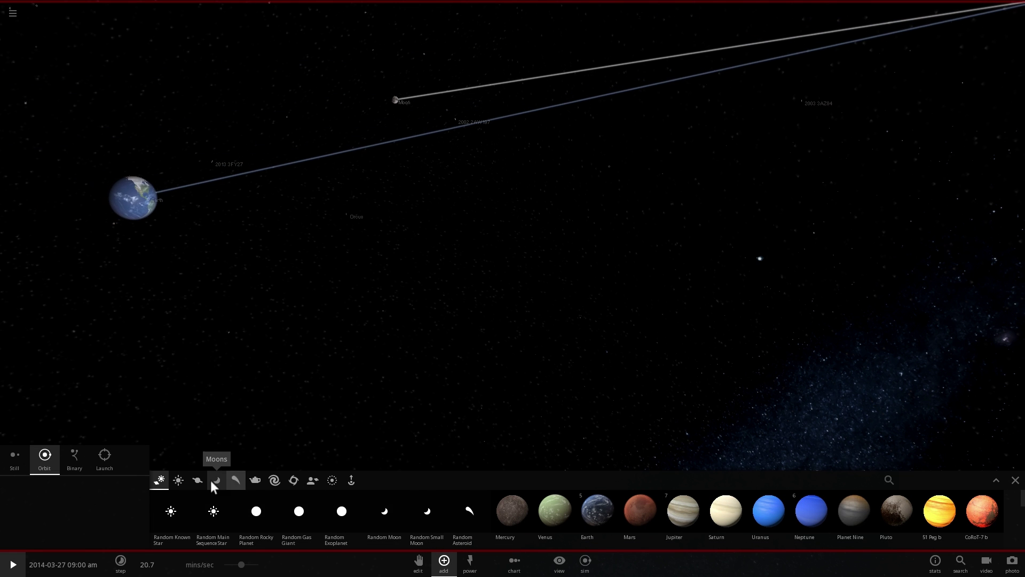
{"action": "left_click", "coordinate": [213, 479]}
{"action": "double_click", "coordinate": [518, 266]}
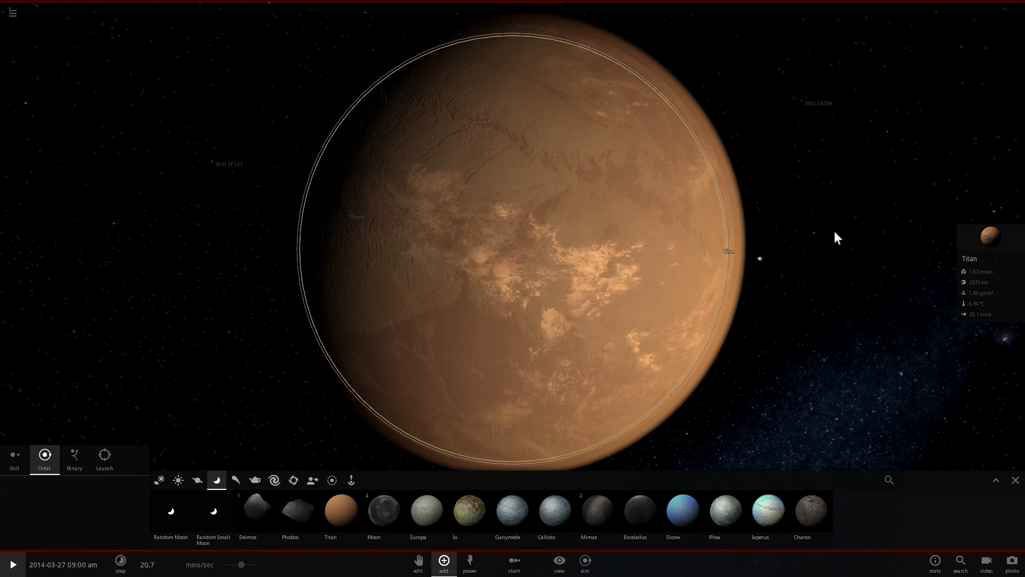
- Hide the new Titan's atmosphere in its temperature properties and resume the simulation
{"action": "left_click", "coordinate": [968, 231]}
{"action": "scroll", "coordinate": [736, 260], "scroll_direction": "up", "scroll_amount": 5}
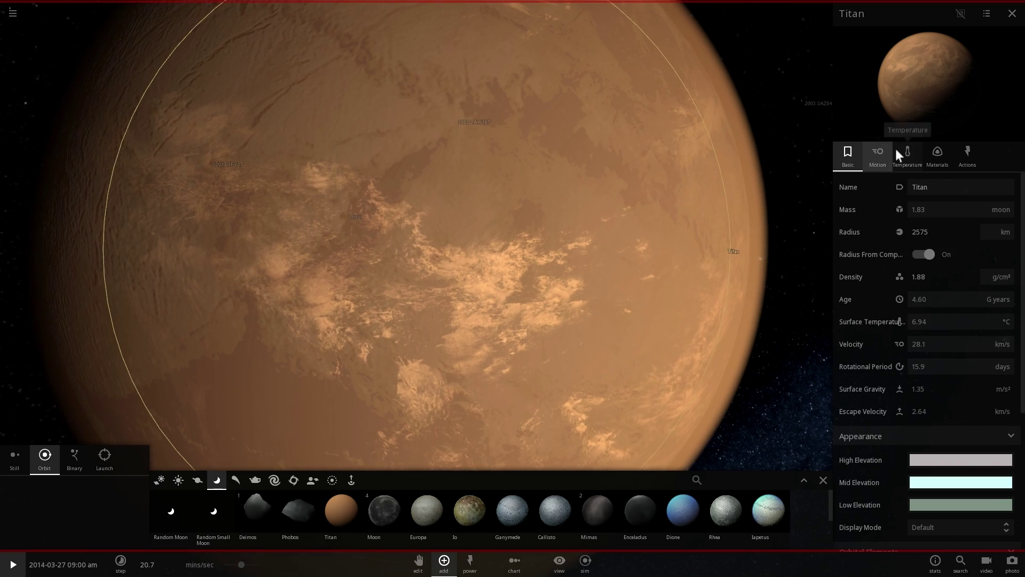
{"action": "left_click", "coordinate": [903, 156]}
{"action": "left_click", "coordinate": [921, 463]}
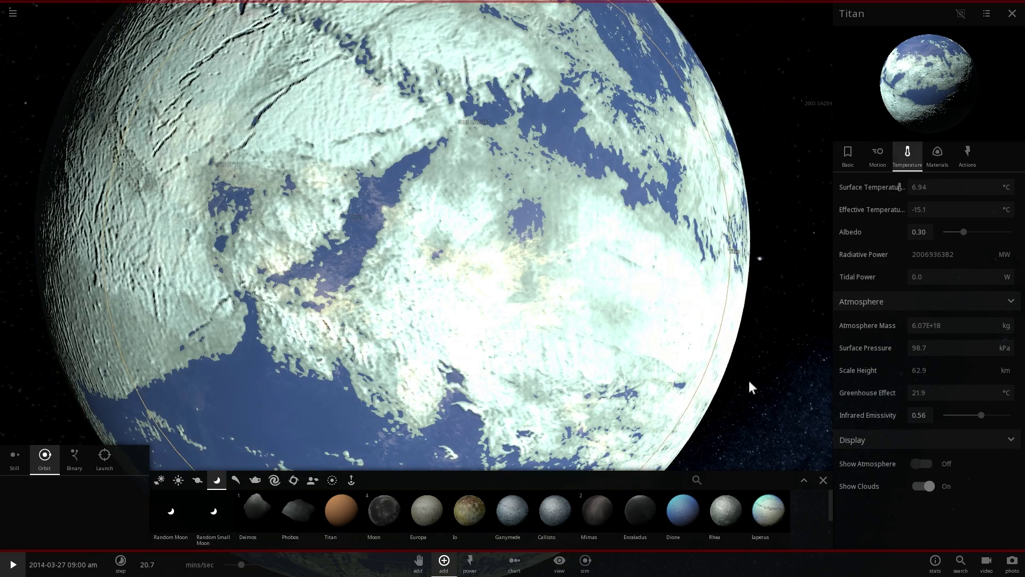
{"action": "key", "text": "space"}
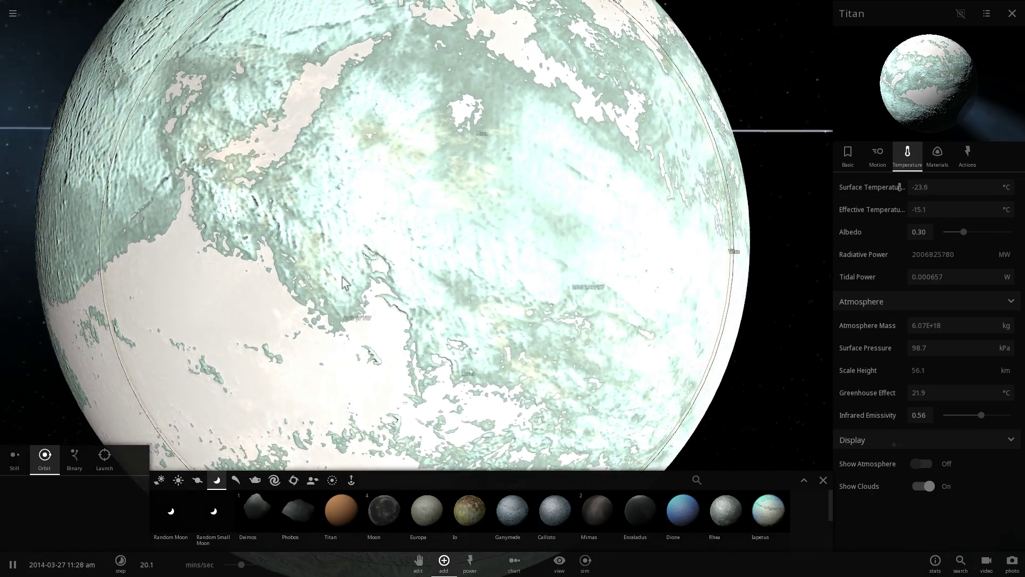
- Study Titan's seas and terrain from several distances and angles as the moon cools
{"action": "scroll", "coordinate": [344, 282], "scroll_direction": "down", "scroll_amount": 5}
{"action": "scroll", "coordinate": [415, 256], "scroll_direction": "up", "scroll_amount": 5}
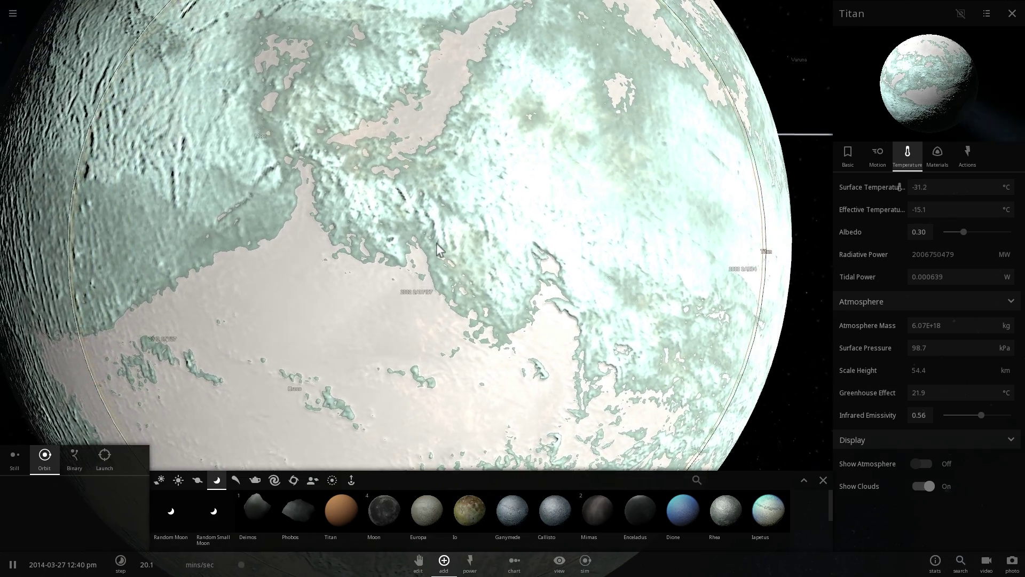
{"action": "scroll", "coordinate": [456, 252], "scroll_direction": "down", "scroll_amount": 3}
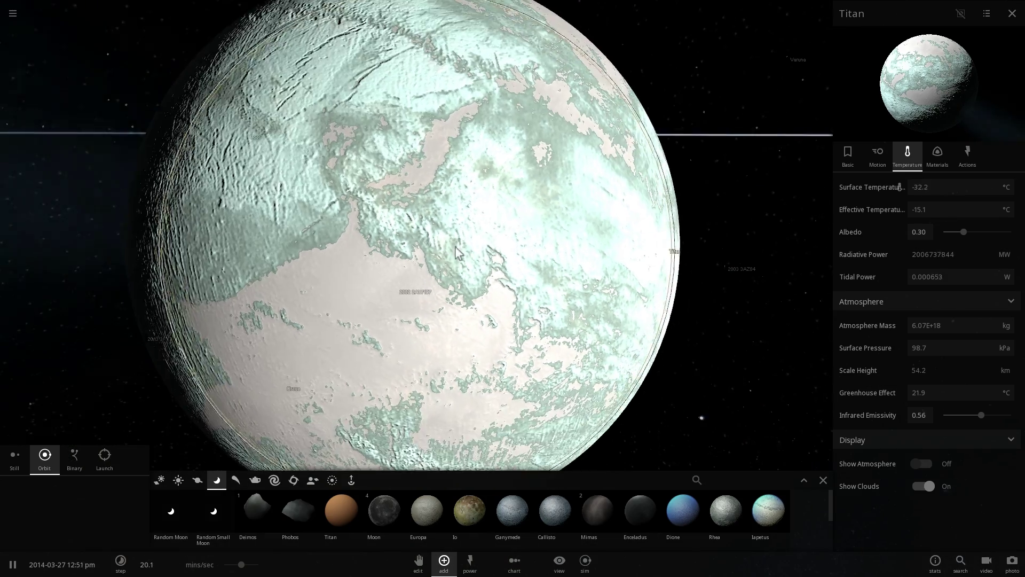
{"action": "right_click_drag", "start_coordinate": [490, 284], "coordinate": [526, 278]}
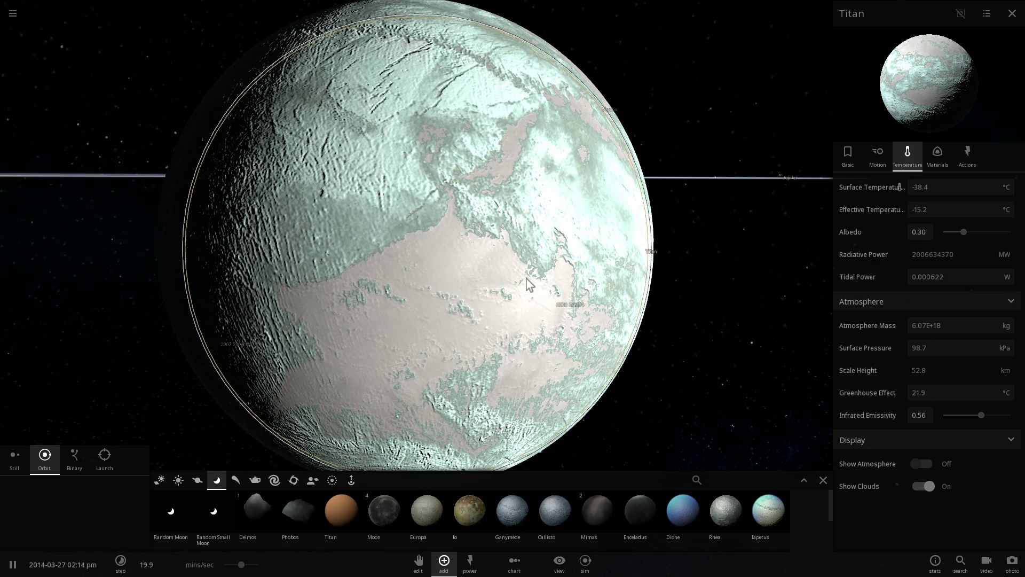
{"action": "scroll", "coordinate": [526, 284], "scroll_direction": "up", "scroll_amount": 5}
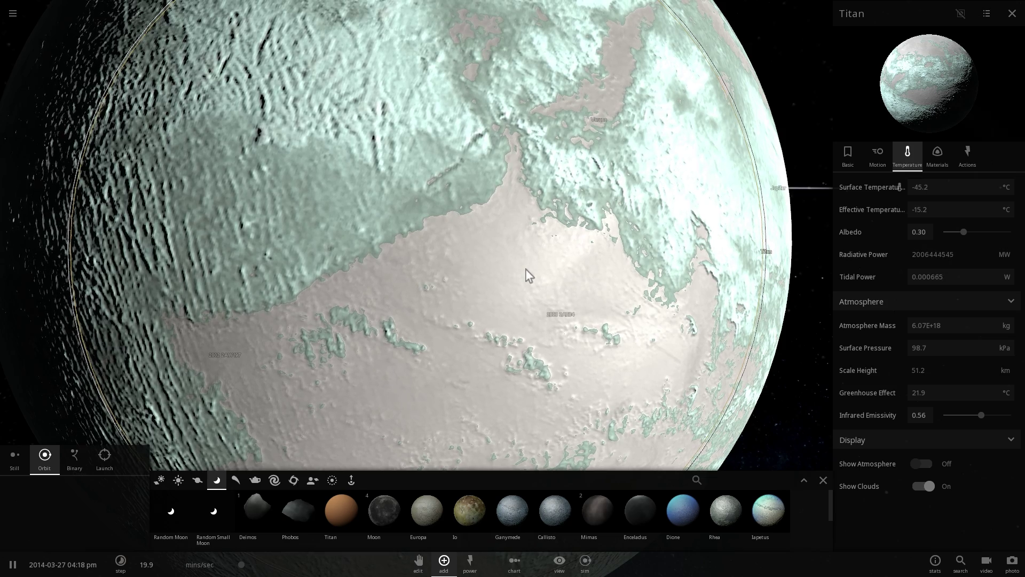
{"action": "left_click_drag", "start_coordinate": [525, 268], "coordinate": [571, 247]}
{"action": "key", "text": "space"}
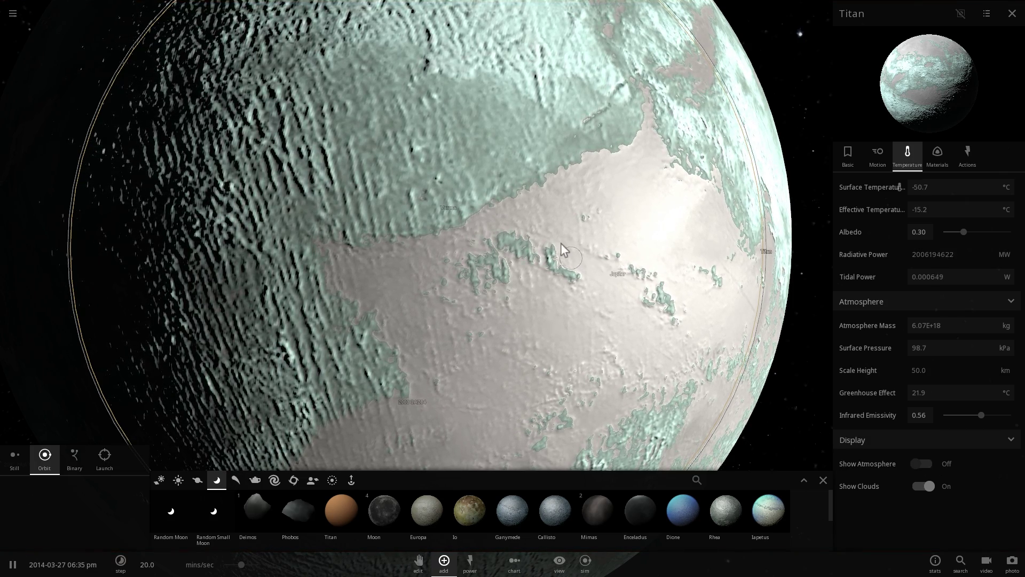
{"action": "left_click_drag", "start_coordinate": [550, 233], "coordinate": [524, 215]}
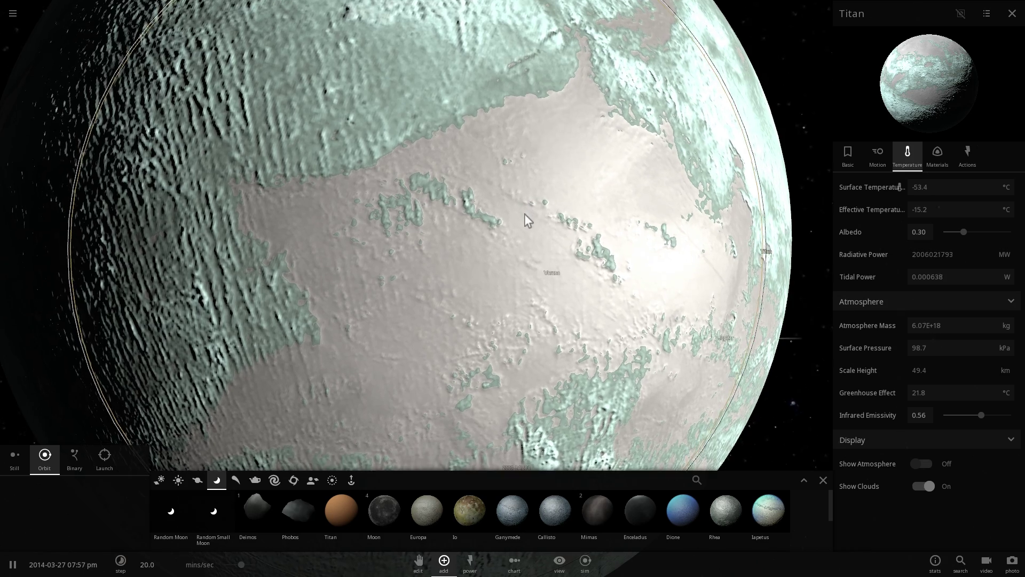
{"action": "scroll", "coordinate": [521, 210], "scroll_direction": "down", "scroll_amount": 3}
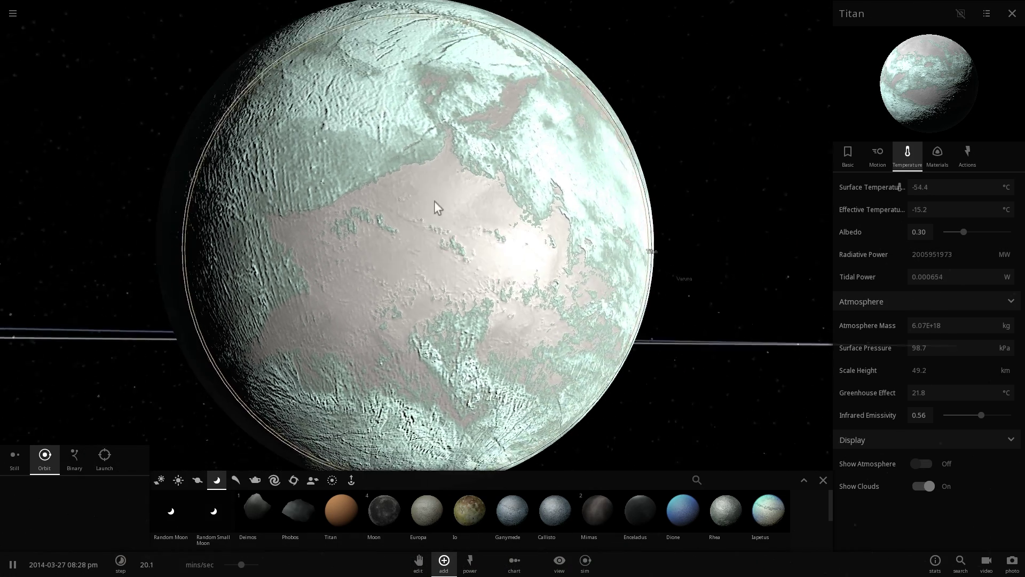
{"action": "left_click_drag", "start_coordinate": [434, 201], "coordinate": [447, 176]}
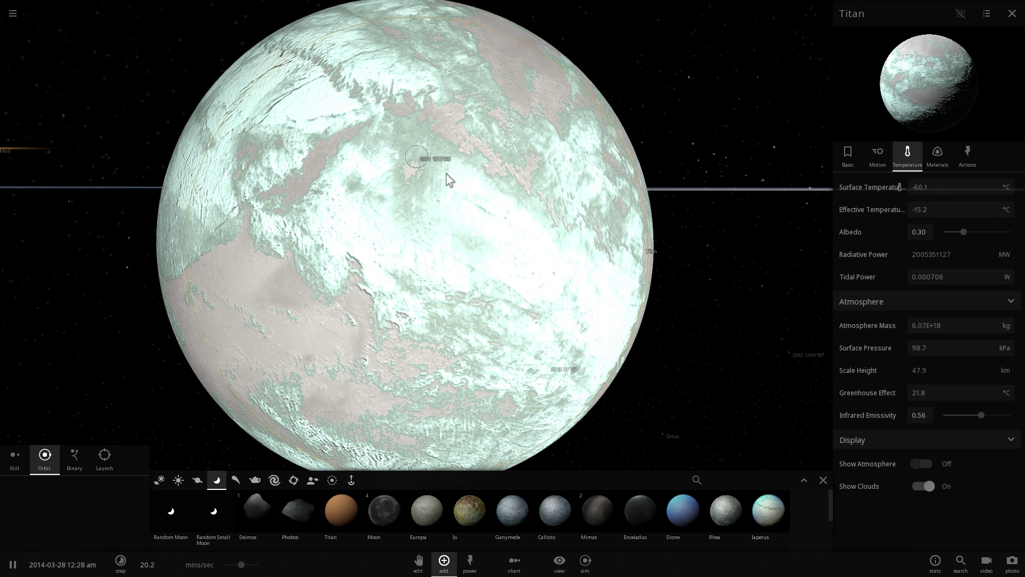
- Pause the simulation and show Titan's atmosphere again, viewing the haze up close and from farther away
{"action": "key", "text": "space"}
{"action": "left_click", "coordinate": [919, 463]}
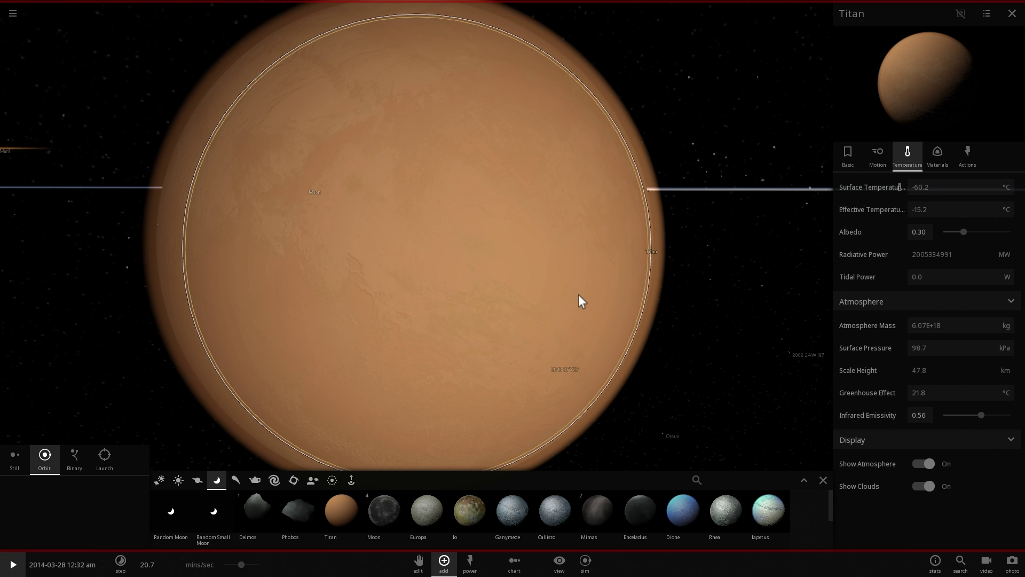
{"action": "scroll", "coordinate": [568, 282], "scroll_direction": "up", "scroll_amount": 5}
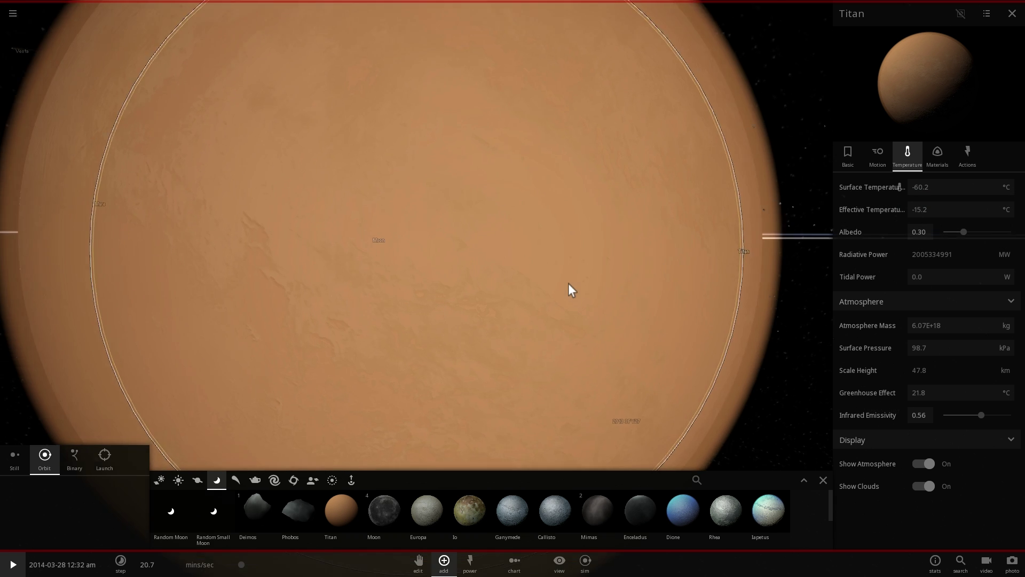
{"action": "scroll", "coordinate": [546, 284], "scroll_direction": "down", "scroll_amount": 5}
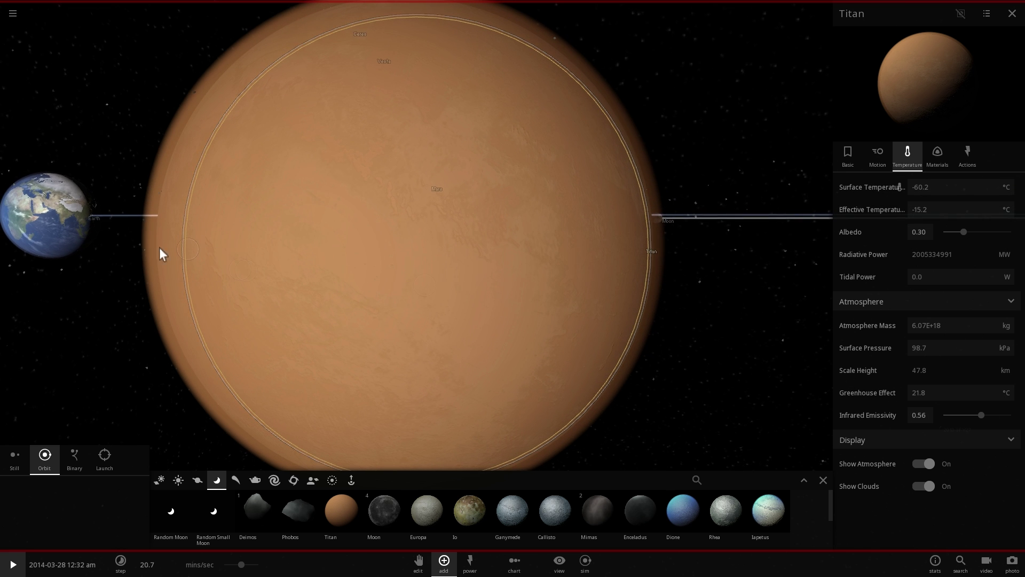
- Select Earth beside Titan, resume the simulation and close the collection of objects to add
{"action": "left_click", "coordinate": [68, 241]}
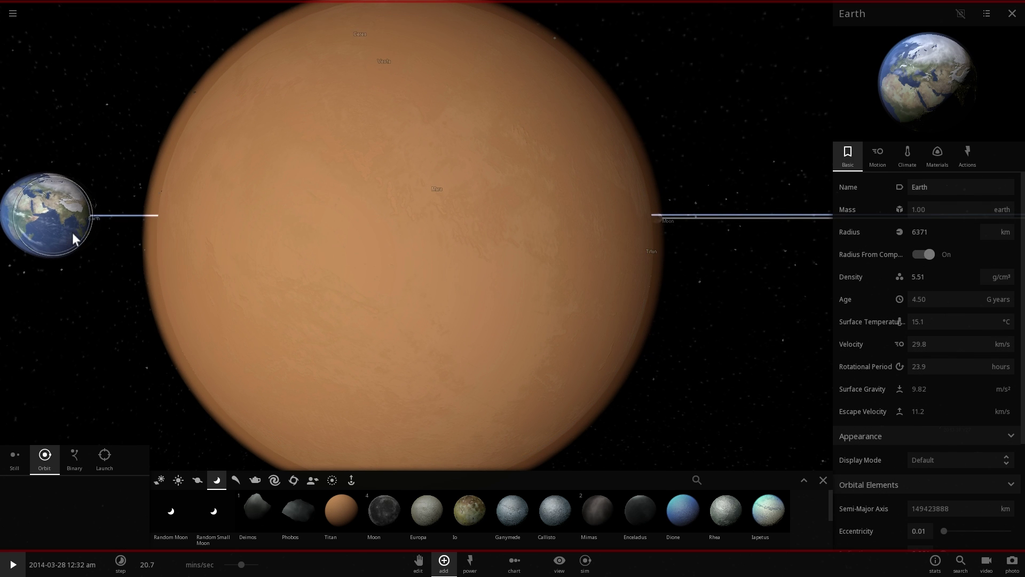
{"action": "scroll", "coordinate": [111, 231], "scroll_direction": "down", "scroll_amount": 3}
{"action": "scroll", "coordinate": [415, 234], "scroll_direction": "up", "scroll_amount": 3}
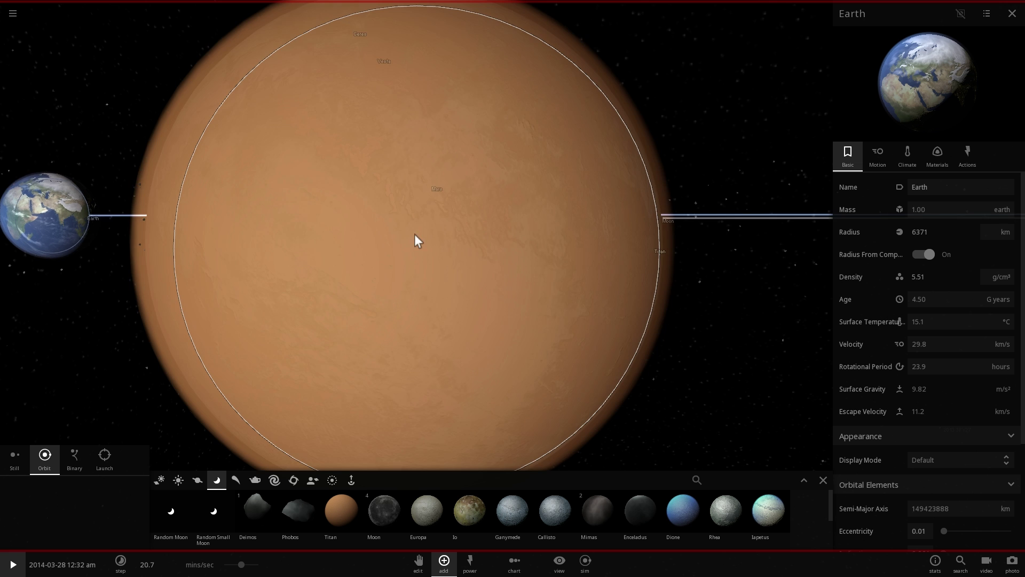
{"action": "right_click_drag", "start_coordinate": [414, 234], "coordinate": [433, 249]}
{"action": "key", "text": "space"}
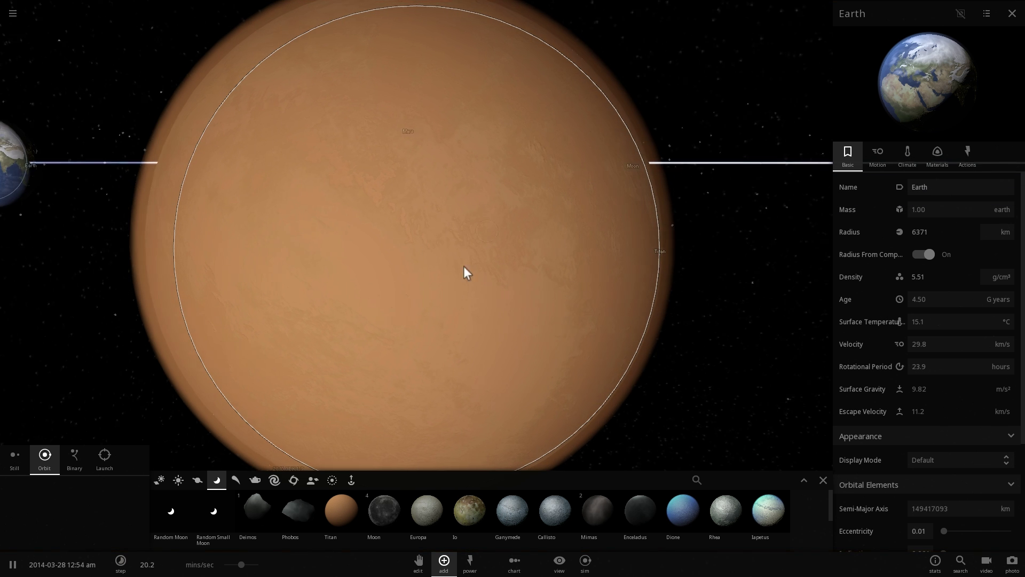
{"action": "left_click", "coordinate": [822, 480]}
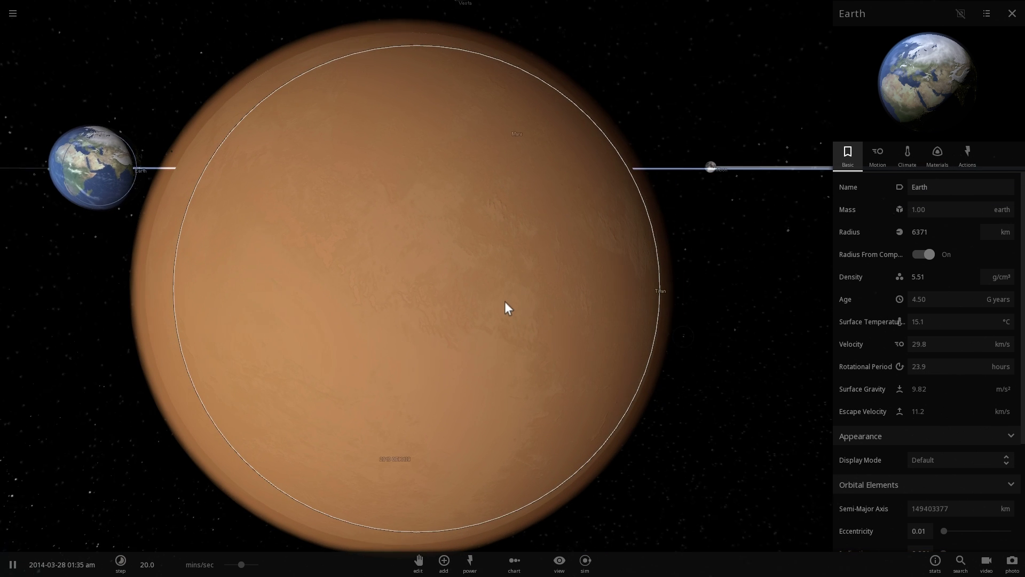
- Look through Earth's basic, motion, material and climate properties, including its greenhouse gas and advanced climate settings
{"action": "scroll", "coordinate": [457, 286], "scroll_direction": "down", "scroll_amount": 4}
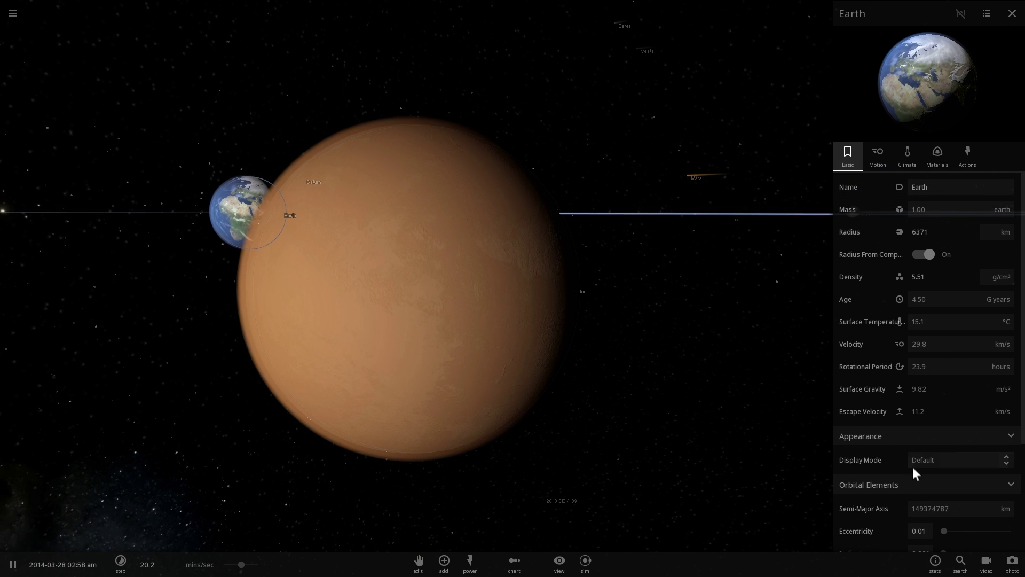
{"action": "scroll", "coordinate": [918, 427], "scroll_direction": "down", "scroll_amount": 5}
{"action": "left_click", "coordinate": [904, 156]}
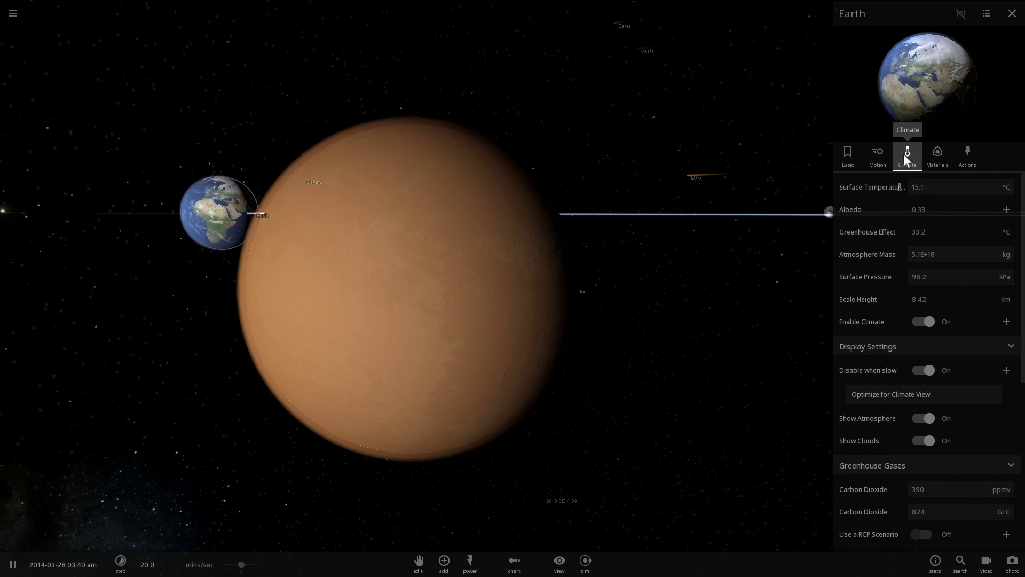
{"action": "left_click", "coordinate": [877, 156]}
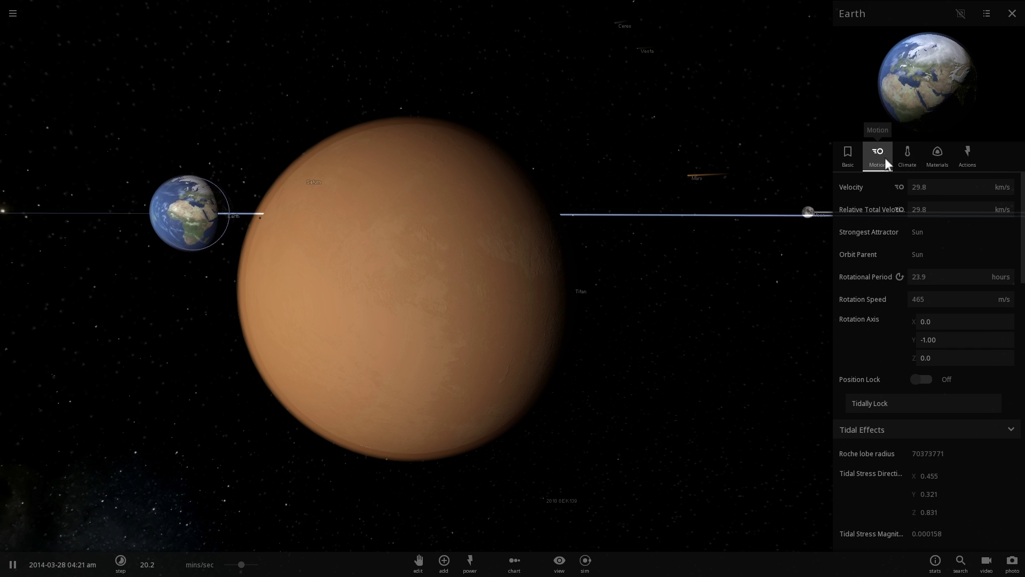
{"action": "left_click", "coordinate": [938, 158]}
{"action": "left_click", "coordinate": [902, 158]}
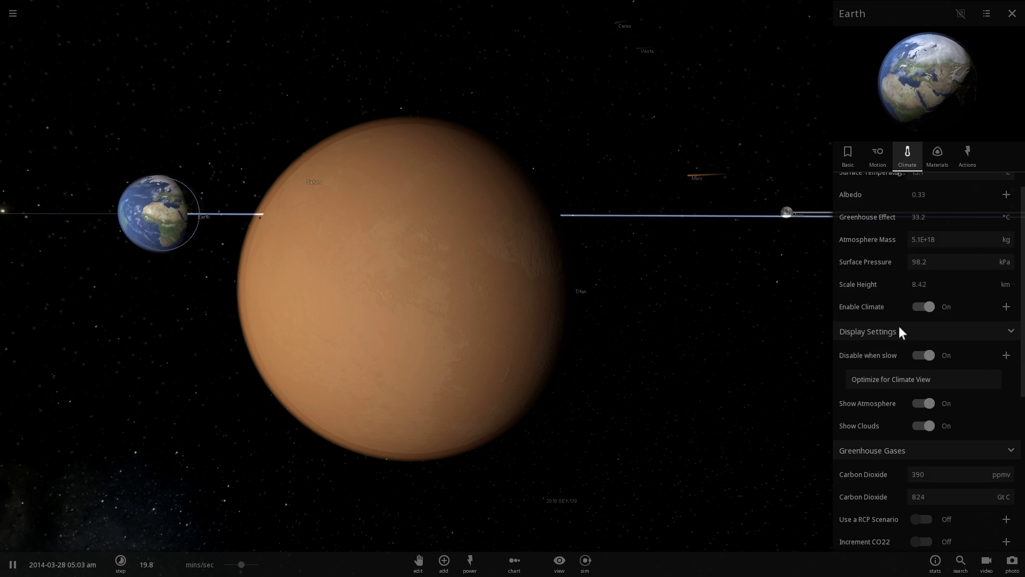
{"action": "scroll", "coordinate": [899, 346], "scroll_direction": "down", "scroll_amount": 8}
- Select Titan again and compare its appearance with the atmosphere hidden and shown
{"action": "left_click", "coordinate": [472, 279]}
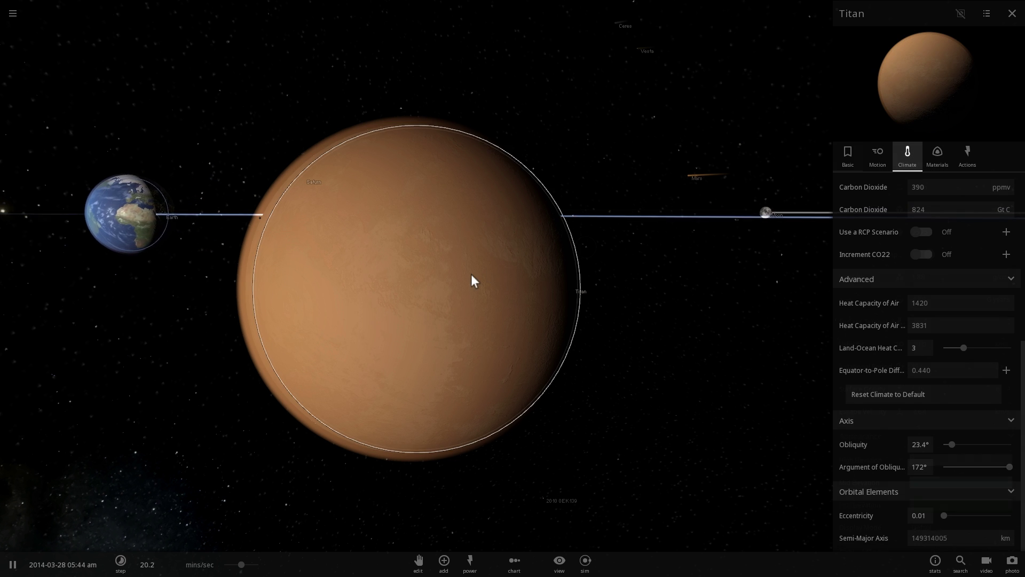
{"action": "scroll", "coordinate": [867, 392], "scroll_direction": "down", "scroll_amount": 6}
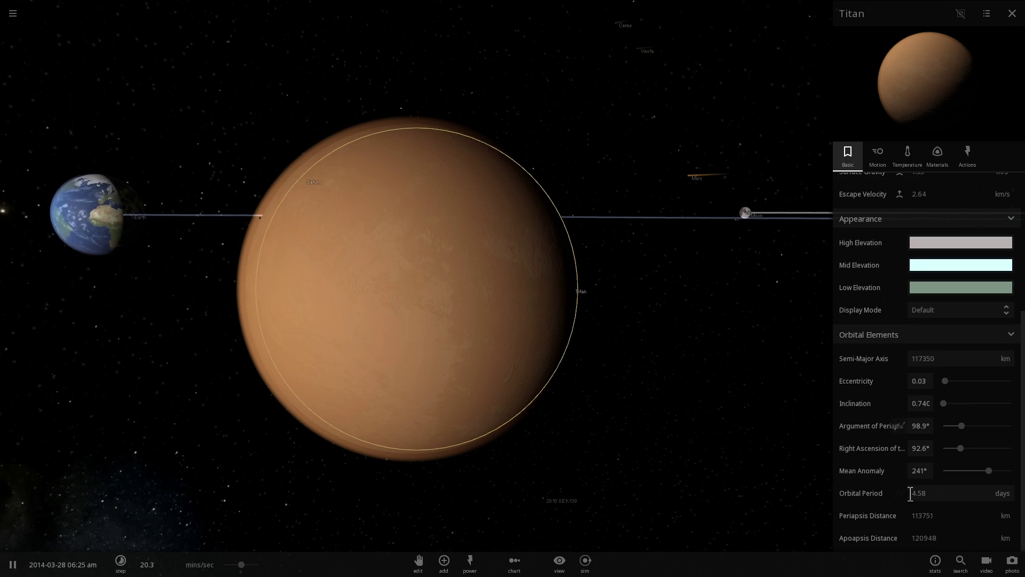
{"action": "left_click", "coordinate": [907, 159]}
{"action": "left_click", "coordinate": [922, 463]}
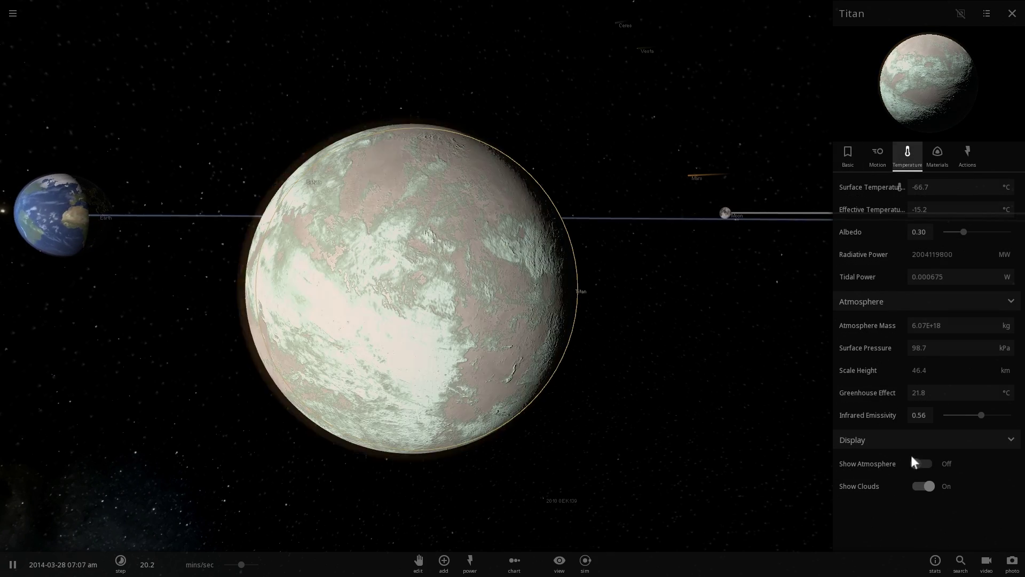
{"action": "scroll", "coordinate": [612, 353], "scroll_direction": "up", "scroll_amount": 2}
{"action": "scroll", "coordinate": [578, 347], "scroll_direction": "down", "scroll_amount": 3}
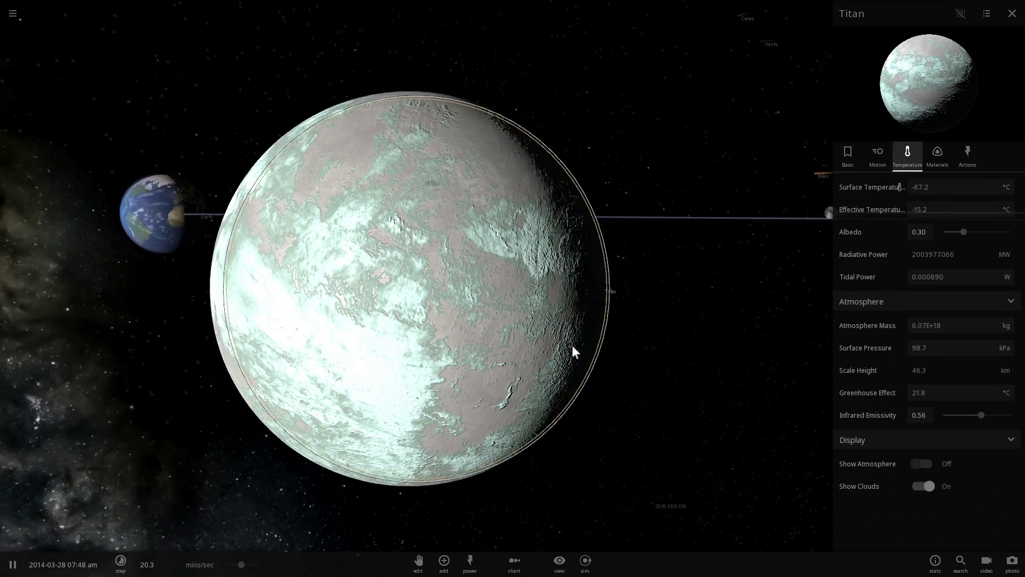
{"action": "left_click", "coordinate": [922, 462]}
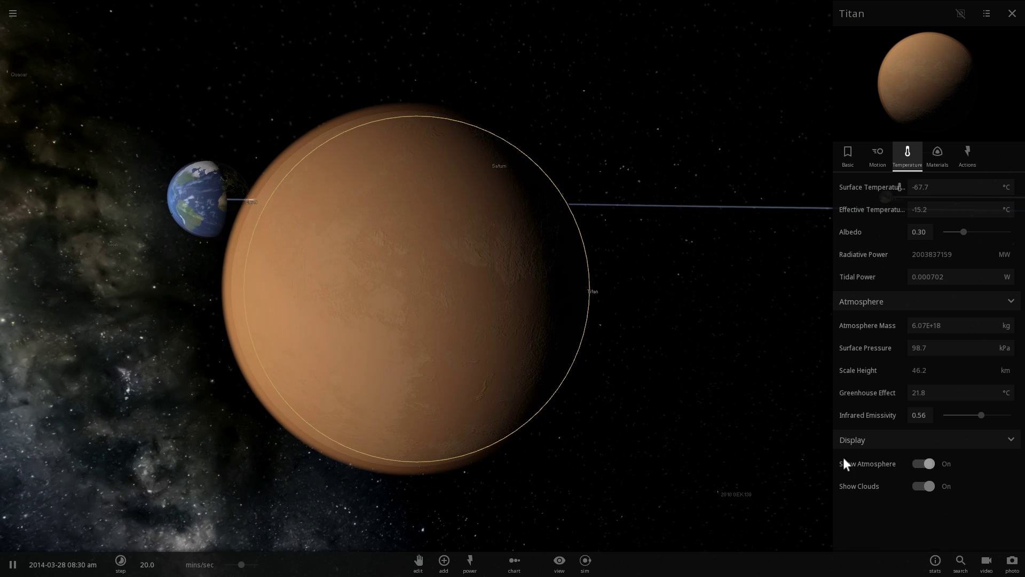
- View hazy Titan with Earth and the Milky Way behind it from several angles and distances
{"action": "left_click_drag", "start_coordinate": [632, 361], "coordinate": [560, 351]}
{"action": "scroll", "coordinate": [575, 345], "scroll_direction": "down", "scroll_amount": 3}
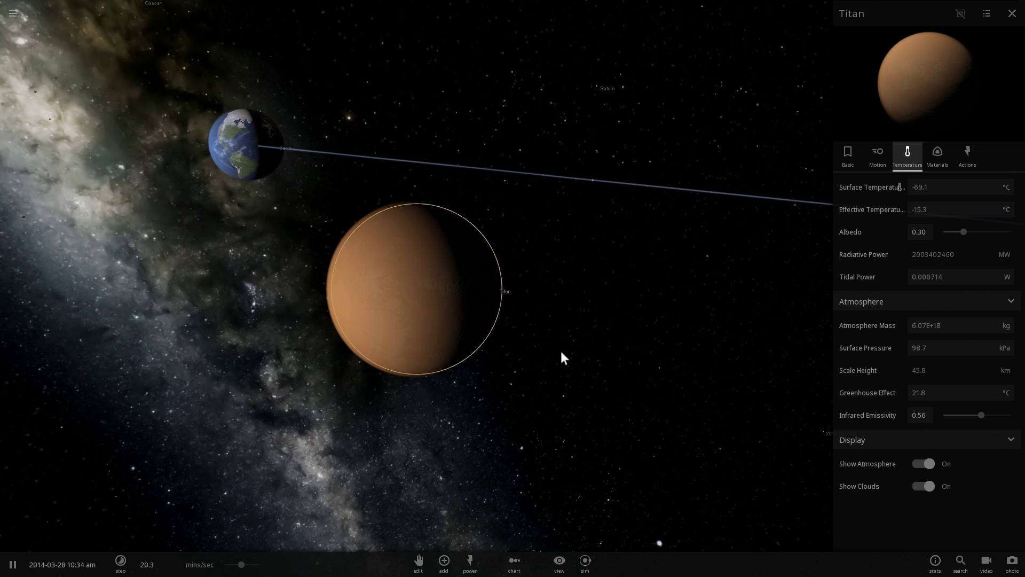
{"action": "scroll", "coordinate": [556, 356], "scroll_direction": "up", "scroll_amount": 2}
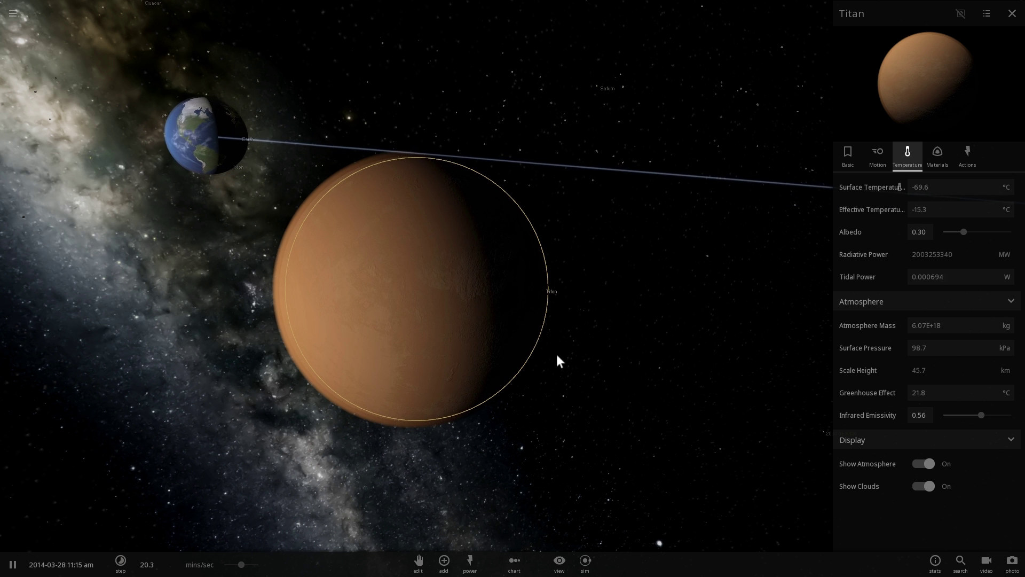
{"action": "left_click_drag", "start_coordinate": [557, 352], "coordinate": [545, 348]}
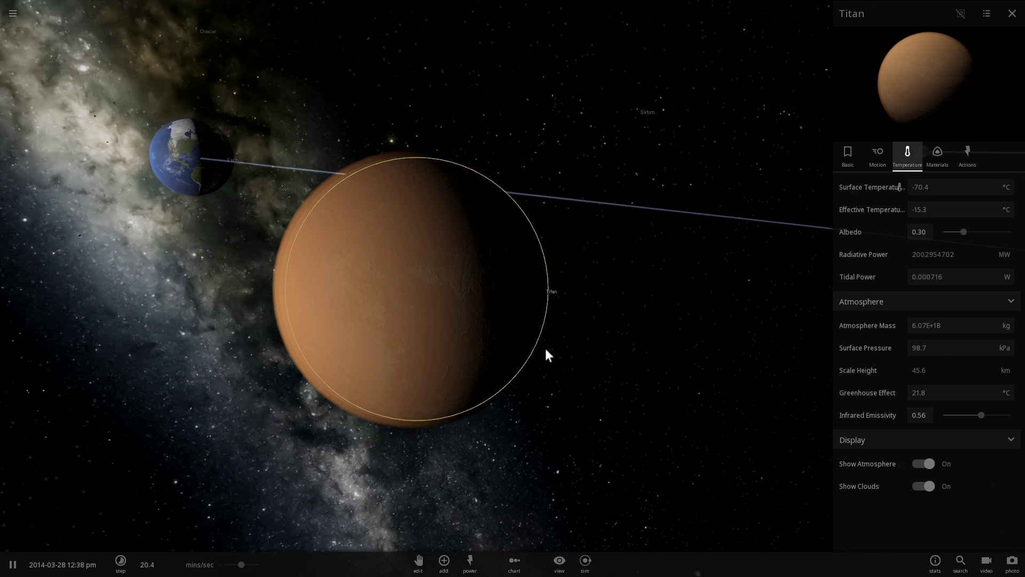
{"action": "left_click_drag", "start_coordinate": [545, 347], "coordinate": [501, 326]}
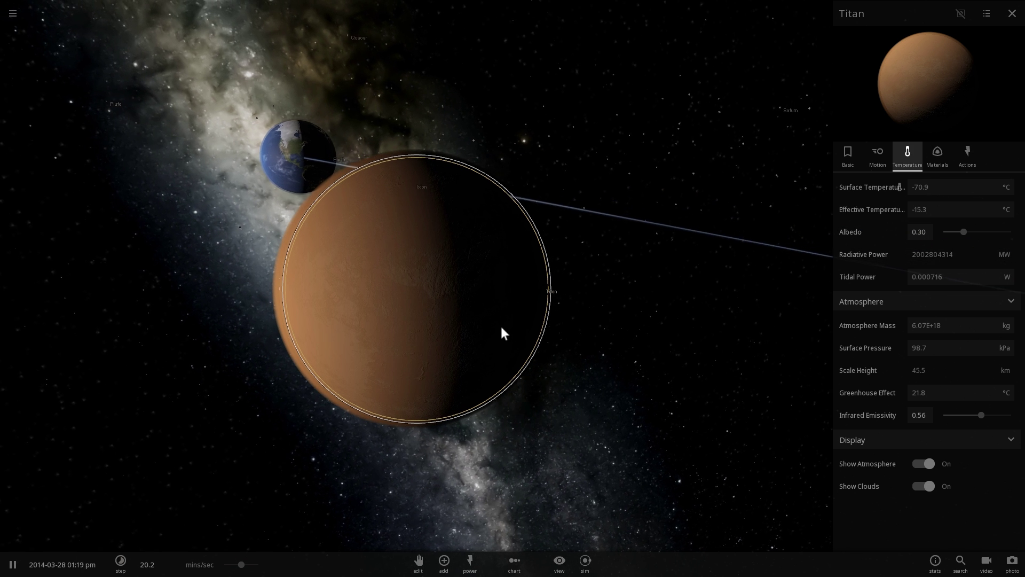
{"action": "scroll", "coordinate": [485, 305], "scroll_direction": "down", "scroll_amount": 5}
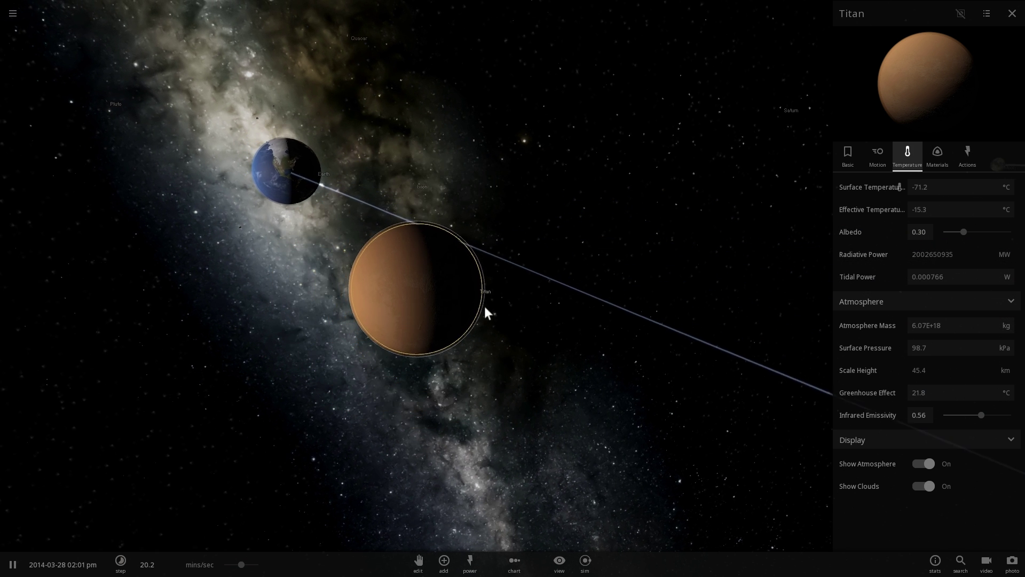
- Examine Titan's day and night sides from several angles with Earth and the Milky Way beyond, ending close to its surface
{"action": "left_click_drag", "start_coordinate": [485, 306], "coordinate": [474, 303]}
{"action": "scroll", "coordinate": [474, 302], "scroll_direction": "up", "scroll_amount": 3}
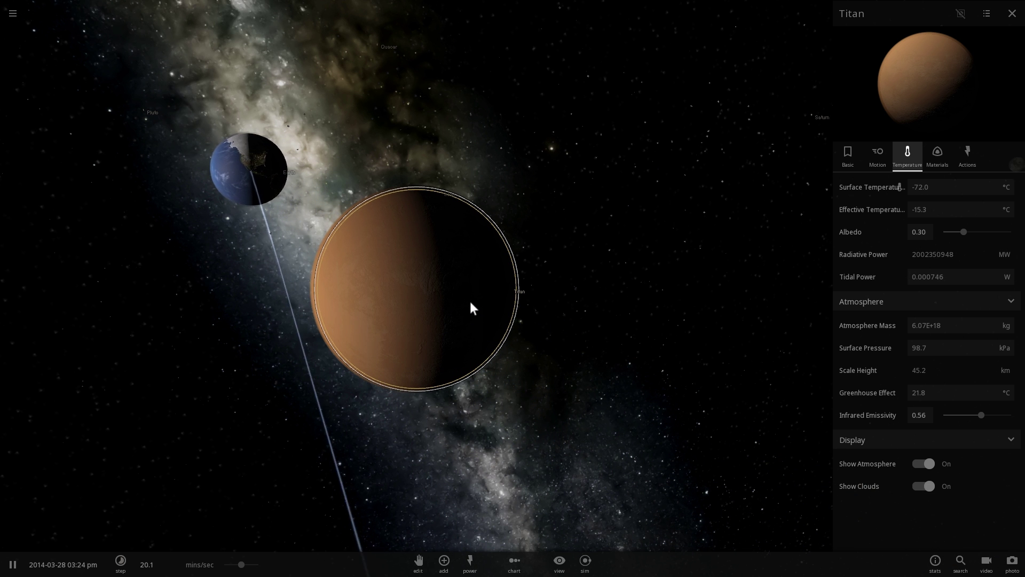
{"action": "left_click_drag", "start_coordinate": [469, 301], "coordinate": [424, 293]}
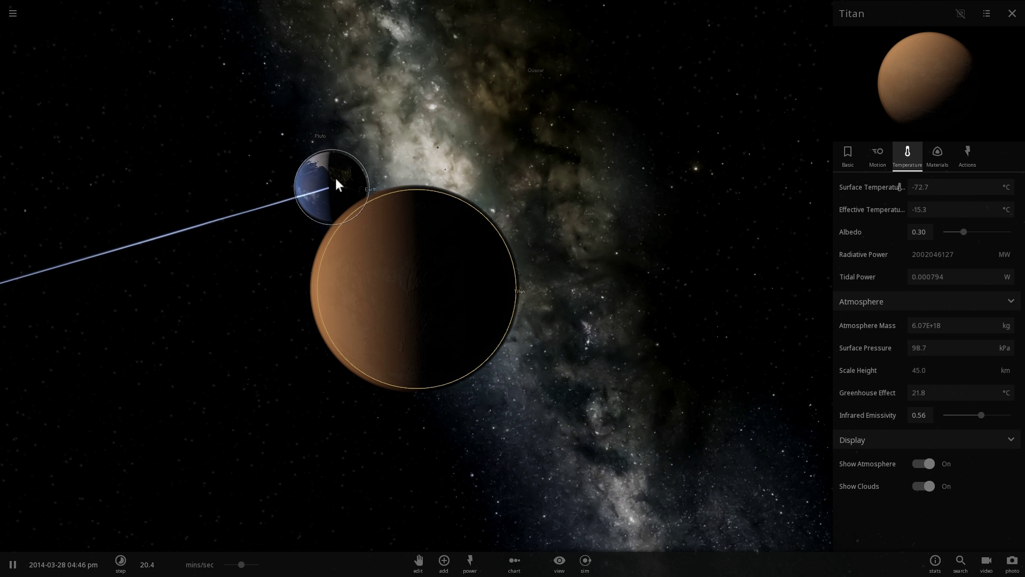
{"action": "left_click_drag", "start_coordinate": [380, 231], "coordinate": [357, 232]}
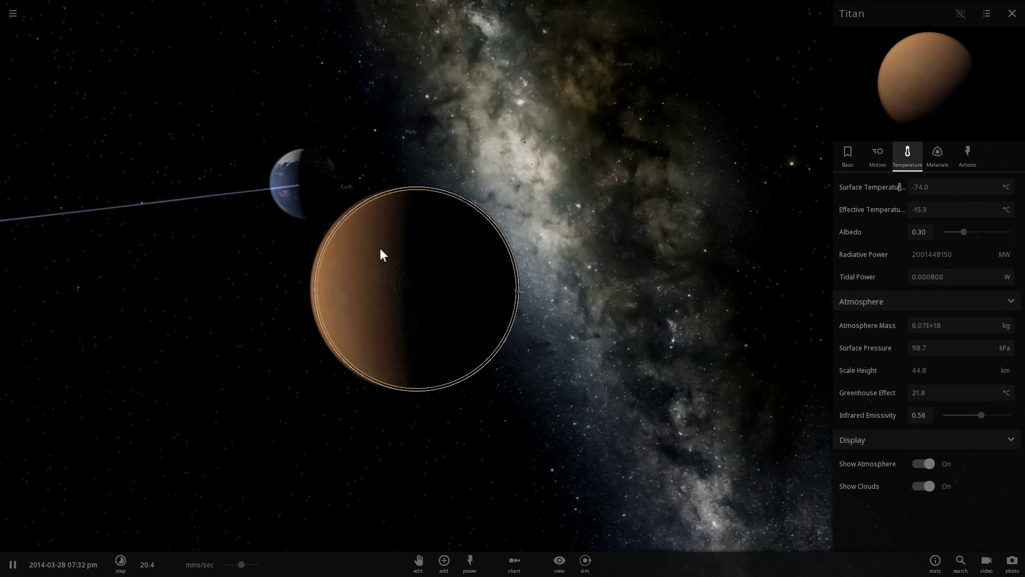
{"action": "scroll", "coordinate": [380, 248], "scroll_direction": "up", "scroll_amount": 3}
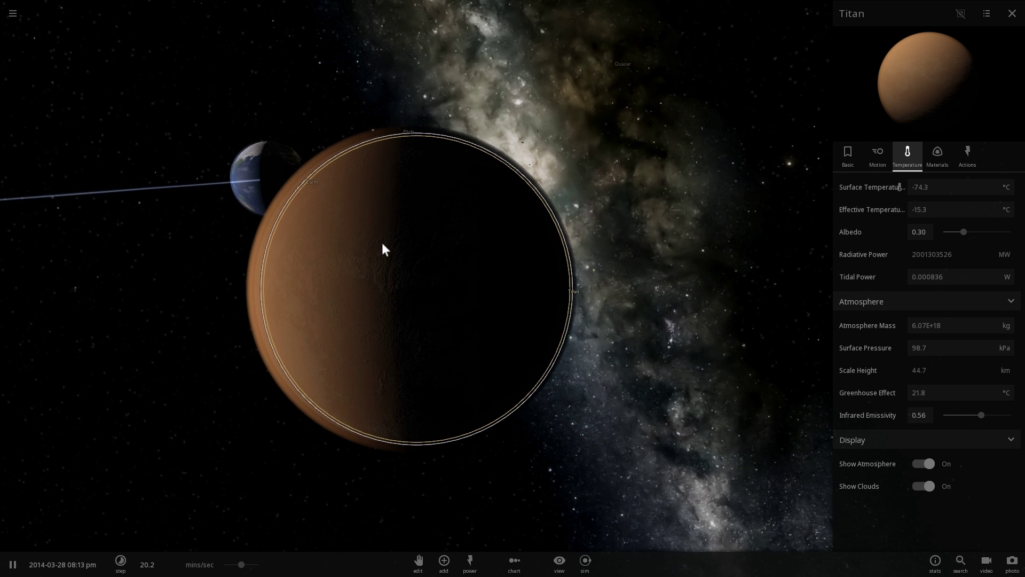
{"action": "left_click_drag", "start_coordinate": [383, 248], "coordinate": [581, 229]}
{"action": "scroll", "coordinate": [584, 255], "scroll_direction": "up", "scroll_amount": 3}
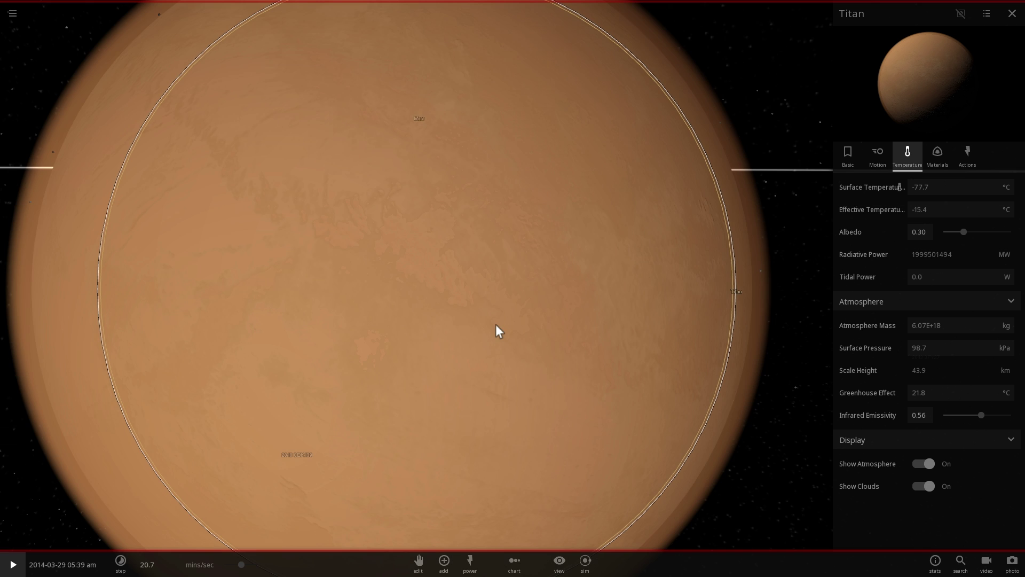
- Inspect paused Titan's hazy surface and atmospheric edge from different sides and distances
{"action": "scroll", "coordinate": [509, 319], "scroll_direction": "down", "scroll_amount": 5}
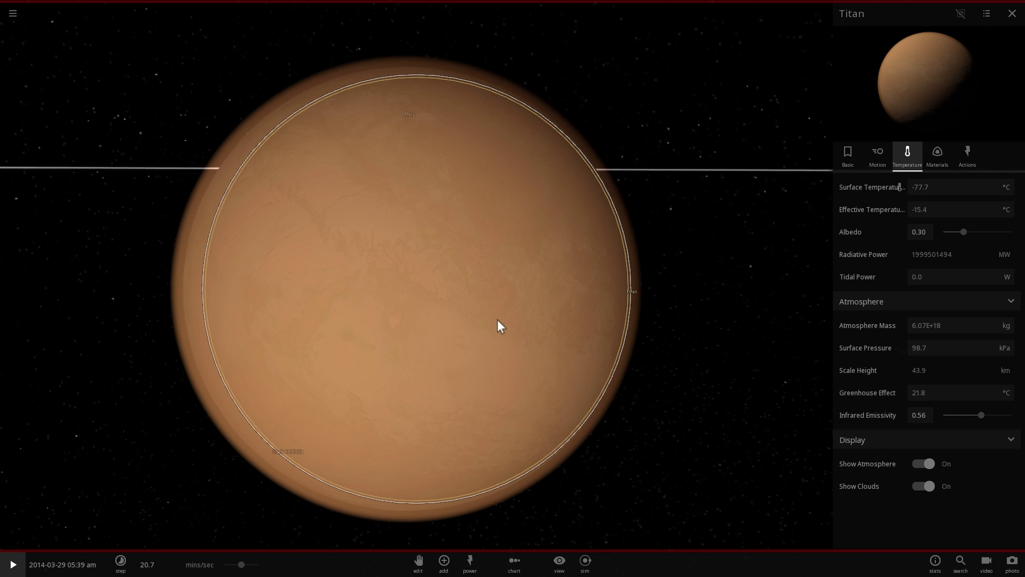
{"action": "scroll", "coordinate": [496, 312], "scroll_direction": "down", "scroll_amount": 3}
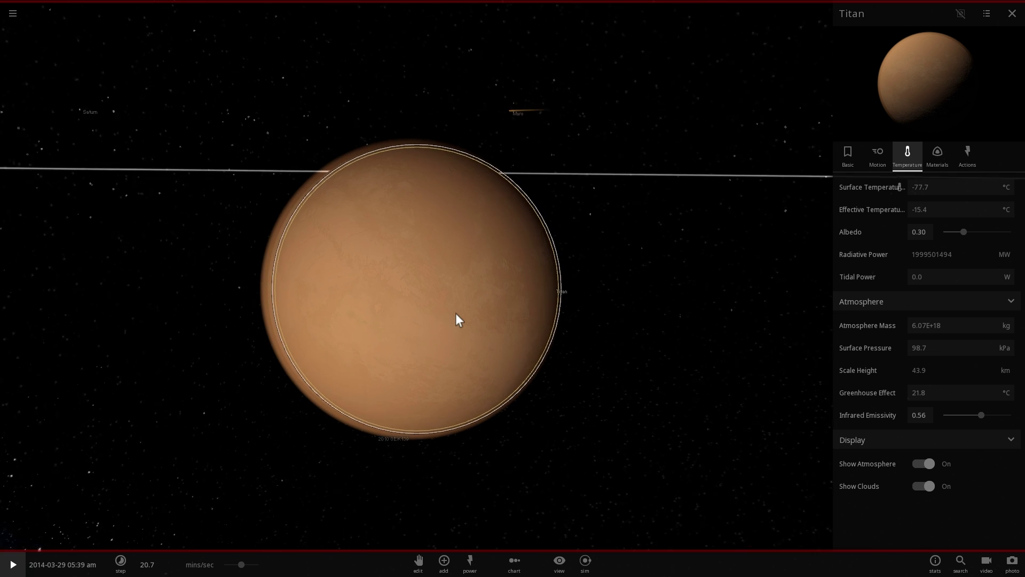
{"action": "scroll", "coordinate": [456, 315], "scroll_direction": "up", "scroll_amount": 2}
{"action": "scroll", "coordinate": [456, 320], "scroll_direction": "up", "scroll_amount": 2}
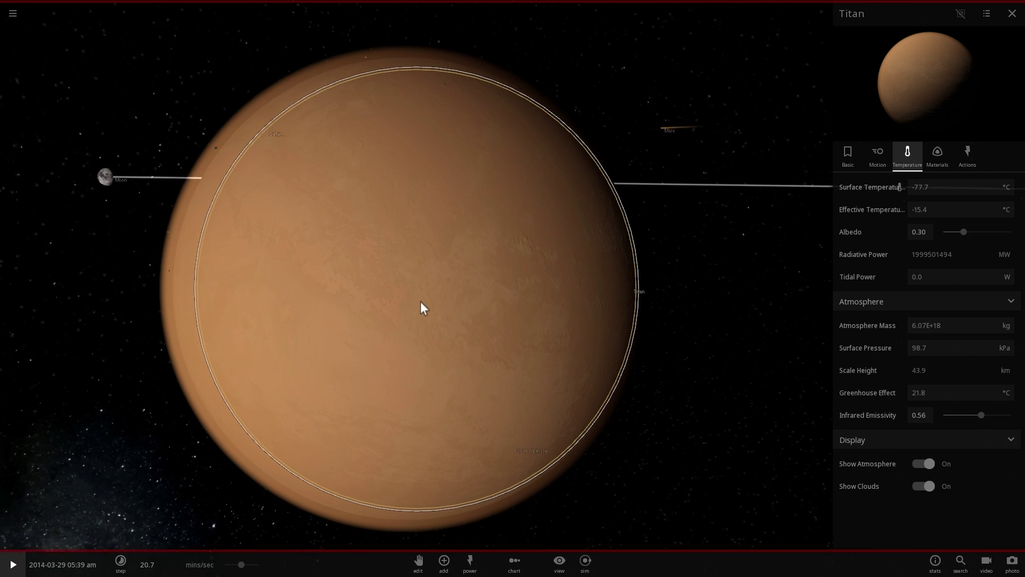
{"action": "left_click_drag", "start_coordinate": [430, 212], "coordinate": [604, 234]}
{"action": "scroll", "coordinate": [368, 222], "scroll_direction": "down", "scroll_amount": 3}
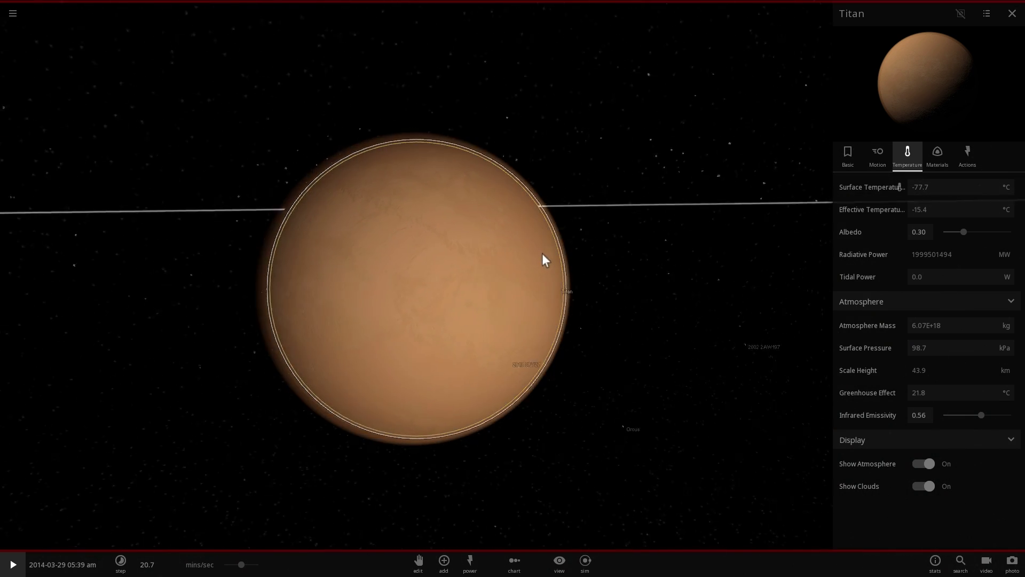
{"action": "scroll", "coordinate": [543, 259], "scroll_direction": "up", "scroll_amount": 4}
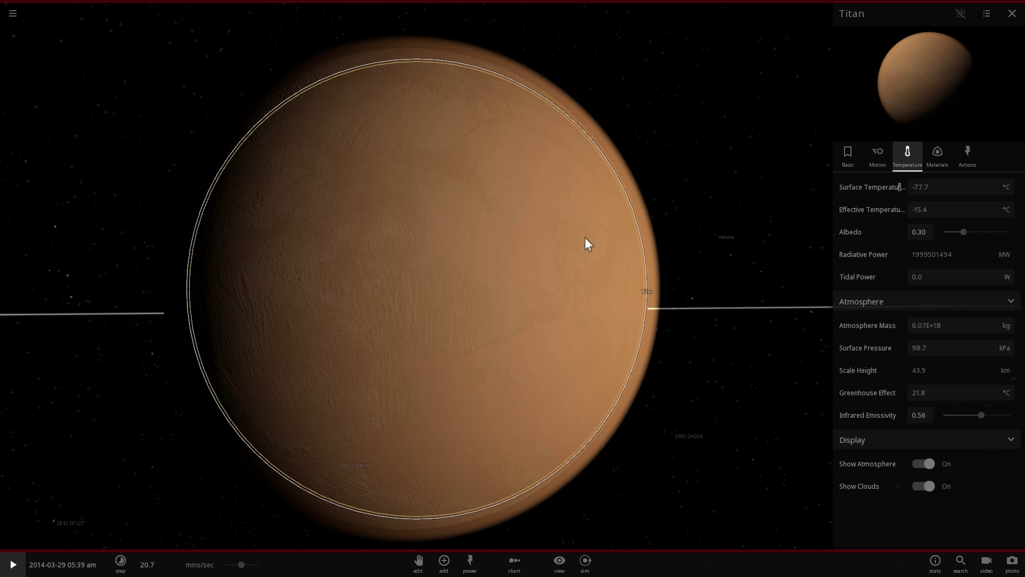
{"action": "left_click_drag", "start_coordinate": [586, 239], "coordinate": [558, 245]}
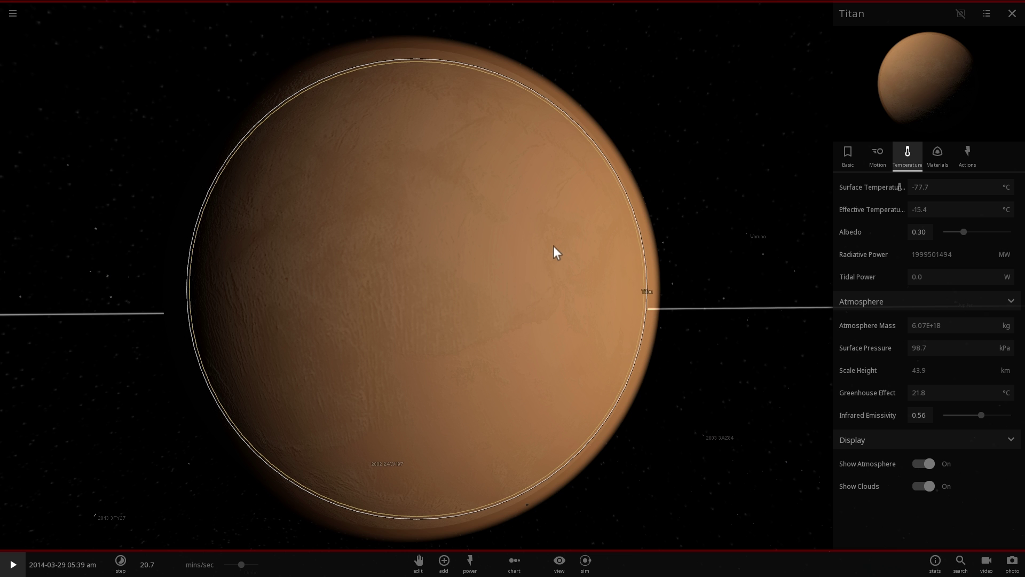
{"action": "left_click_drag", "start_coordinate": [509, 241], "coordinate": [554, 241]}
{"action": "scroll", "coordinate": [448, 254], "scroll_direction": "down", "scroll_amount": 3}
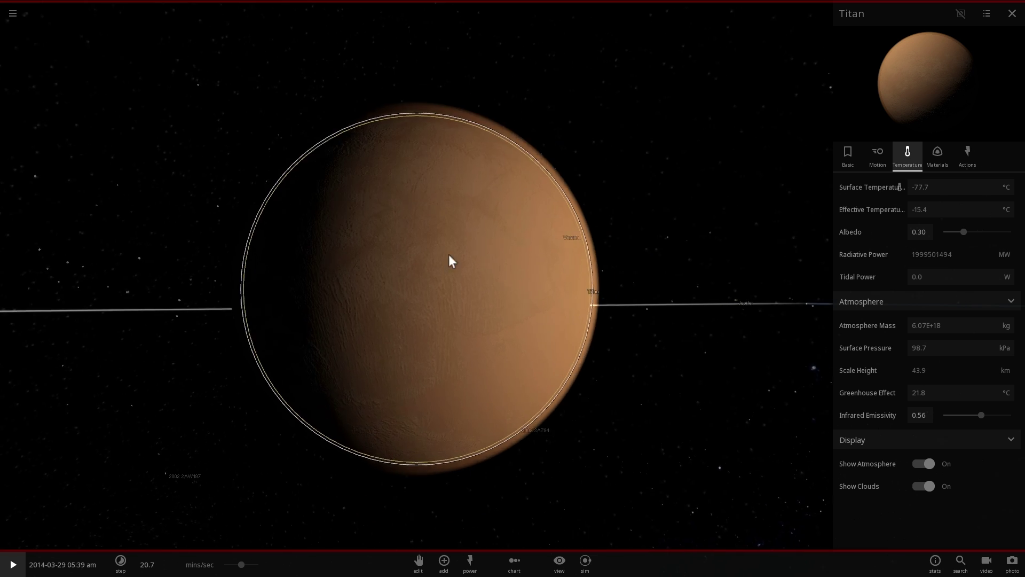
{"action": "left_click_drag", "start_coordinate": [448, 254], "coordinate": [512, 280]}
{"action": "left_click_drag", "start_coordinate": [714, 293], "coordinate": [696, 305]}
- Resume the simulation, bring Titan and Earth's paths into a wide view and raise the speed to about 1.94 hours per second
{"action": "key", "text": "space"}
{"action": "scroll", "coordinate": [608, 309], "scroll_direction": "down", "scroll_amount": 2}
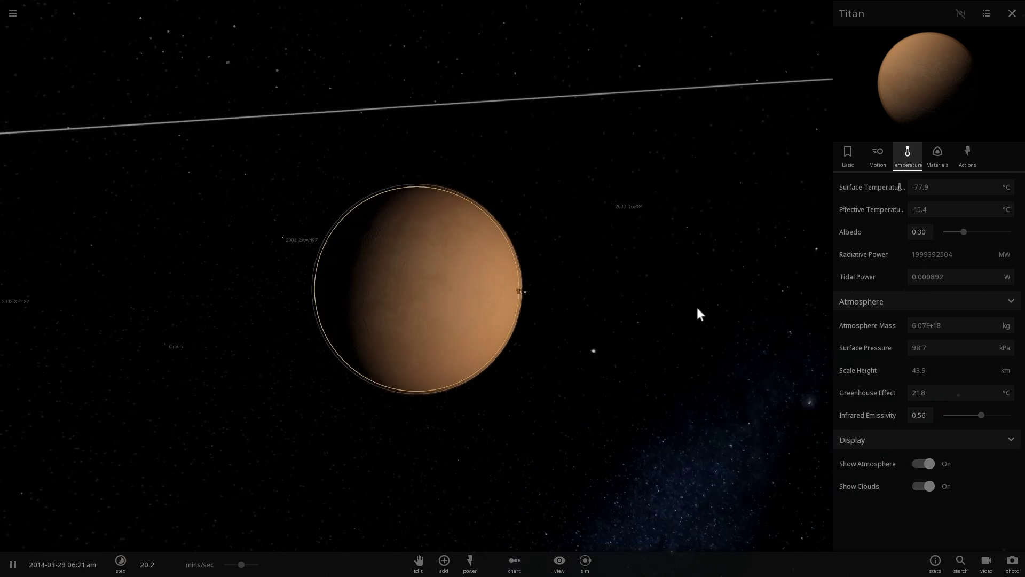
{"action": "scroll", "coordinate": [626, 331], "scroll_direction": "down", "scroll_amount": 5}
{"action": "left_click_drag", "start_coordinate": [626, 331], "coordinate": [412, 288]}
{"action": "scroll", "coordinate": [745, 352], "scroll_direction": "down", "scroll_amount": 2}
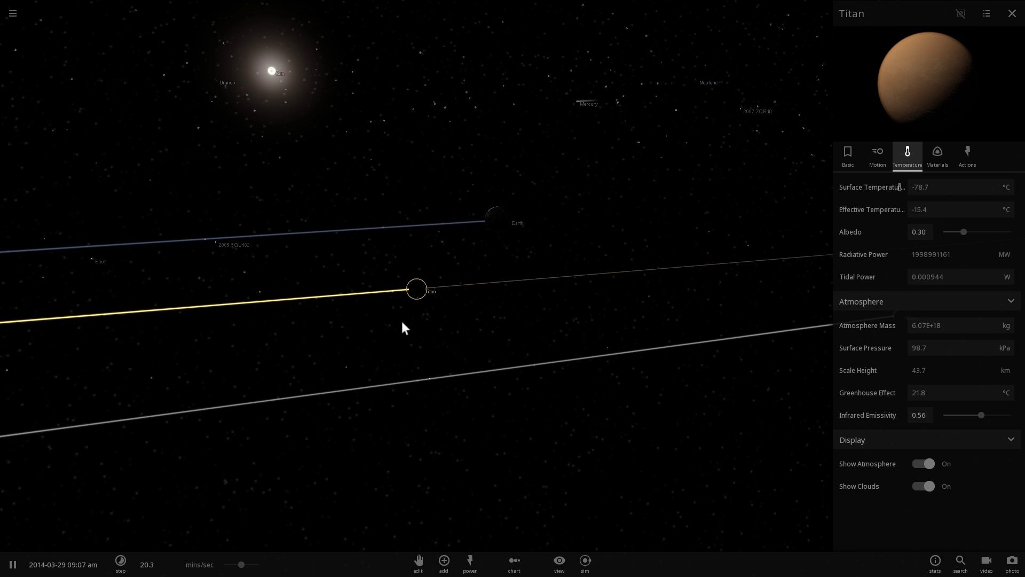
{"action": "left_click_drag", "start_coordinate": [393, 312], "coordinate": [408, 309]}
{"action": "left_click_drag", "start_coordinate": [444, 267], "coordinate": [475, 284]}
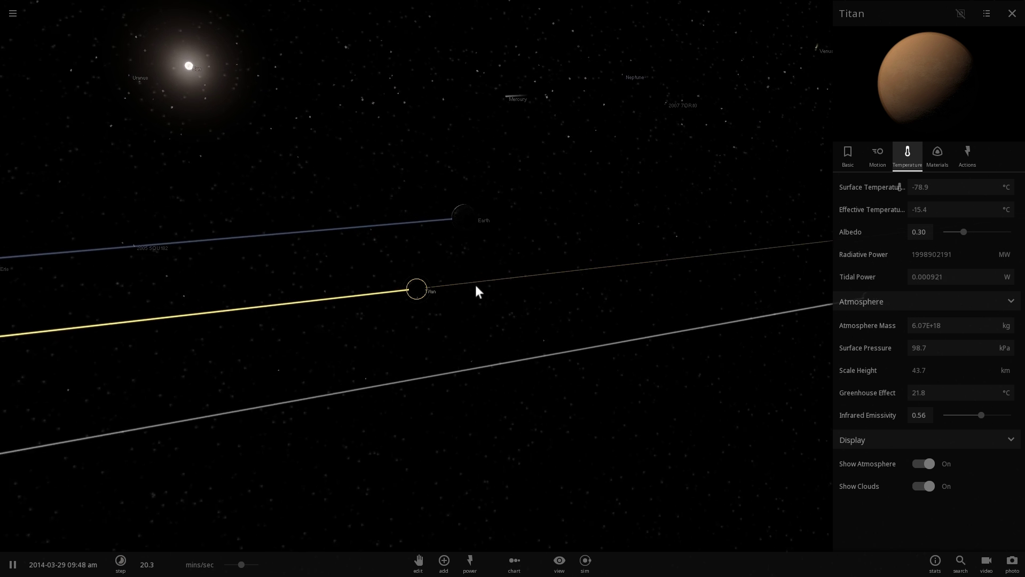
{"action": "left_click_drag", "start_coordinate": [247, 564], "coordinate": [263, 566]}
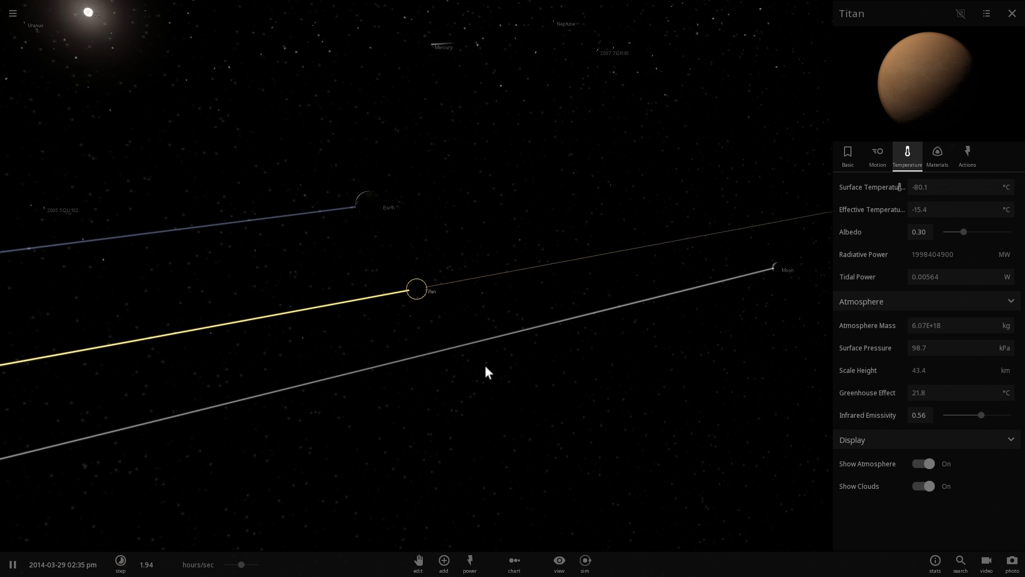
- Watch Titan move along with the Moon and Earth, from a wide view of their paths to a close view of Titan
{"action": "left_click_drag", "start_coordinate": [486, 366], "coordinate": [508, 400]}
{"action": "scroll", "coordinate": [505, 387], "scroll_direction": "down", "scroll_amount": 2}
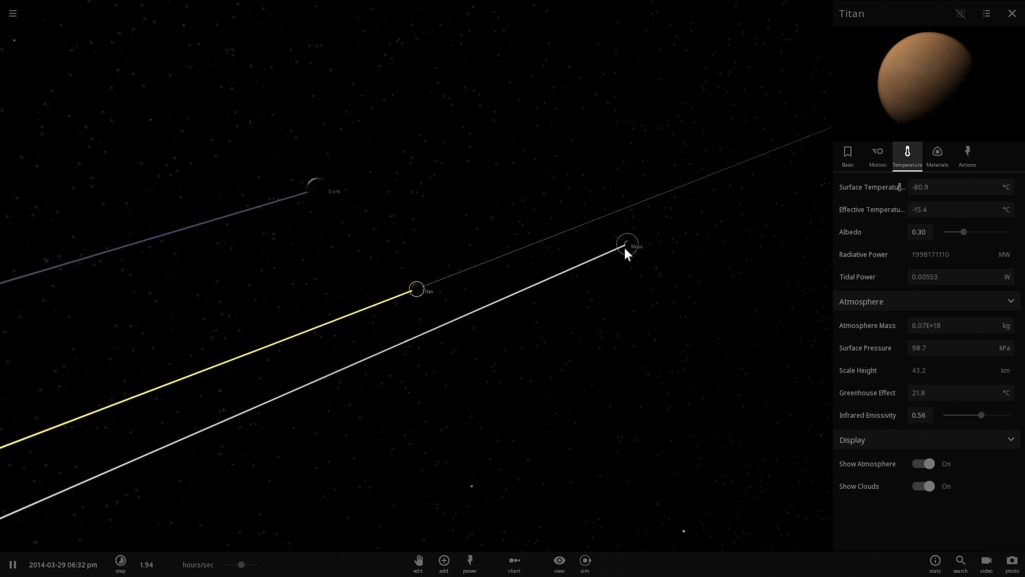
{"action": "left_click_drag", "start_coordinate": [594, 270], "coordinate": [594, 295]}
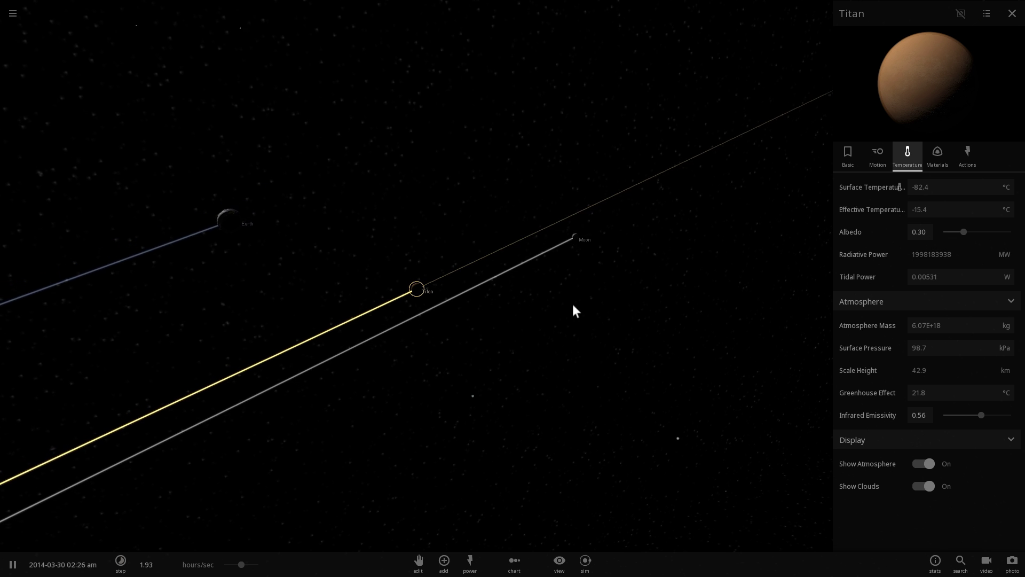
{"action": "scroll", "coordinate": [572, 304], "scroll_direction": "up", "scroll_amount": 5}
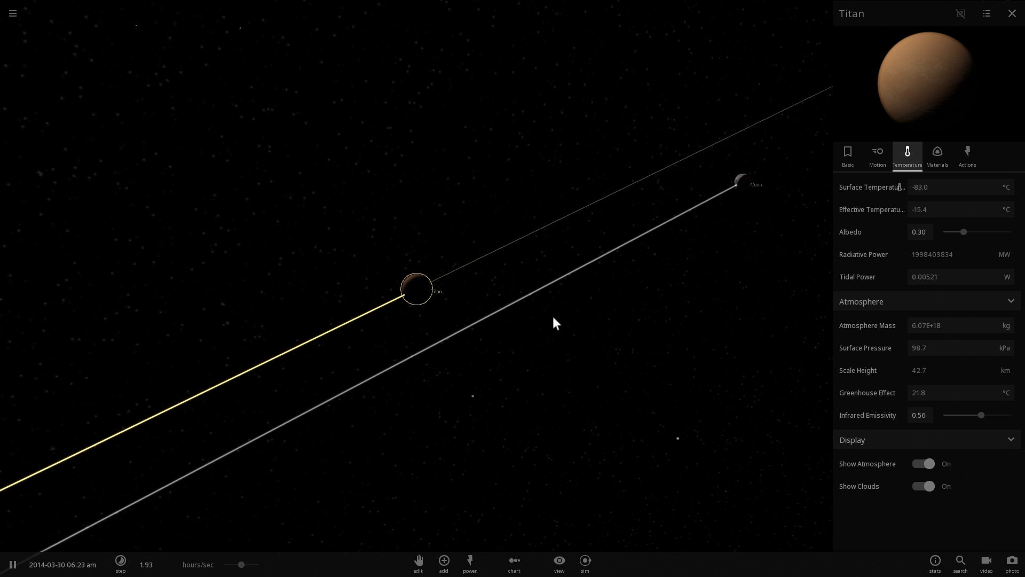
{"action": "left_click_drag", "start_coordinate": [553, 318], "coordinate": [453, 264]}
{"action": "scroll", "coordinate": [416, 309], "scroll_direction": "up", "scroll_amount": 6}
{"action": "scroll", "coordinate": [448, 271], "scroll_direction": "up", "scroll_amount": 4}
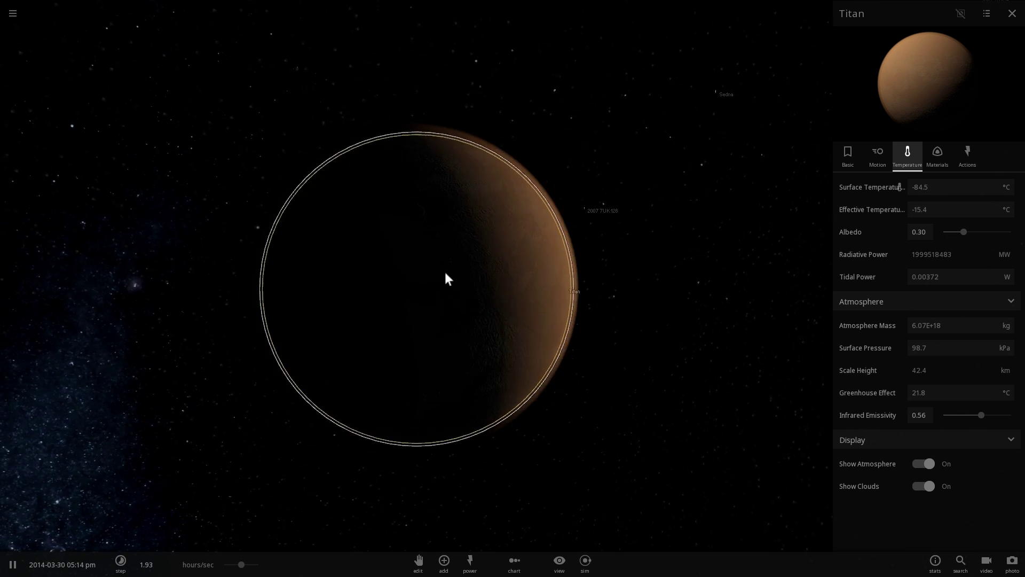
{"action": "scroll", "coordinate": [444, 271], "scroll_direction": "down", "scroll_amount": 4}
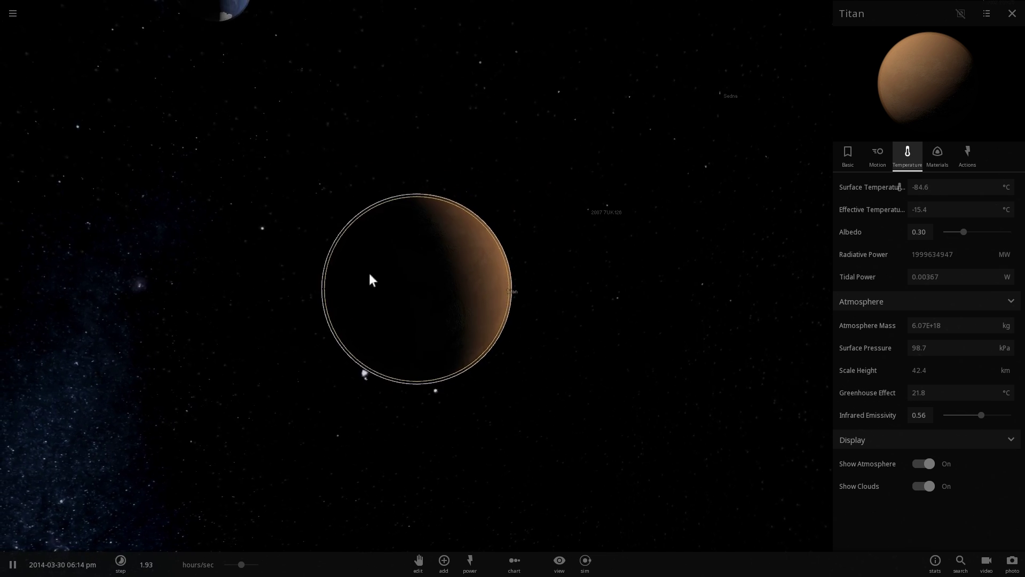
{"action": "left_click_drag", "start_coordinate": [369, 271], "coordinate": [433, 241]}
{"action": "scroll", "coordinate": [528, 274], "scroll_direction": "up", "scroll_amount": 6}
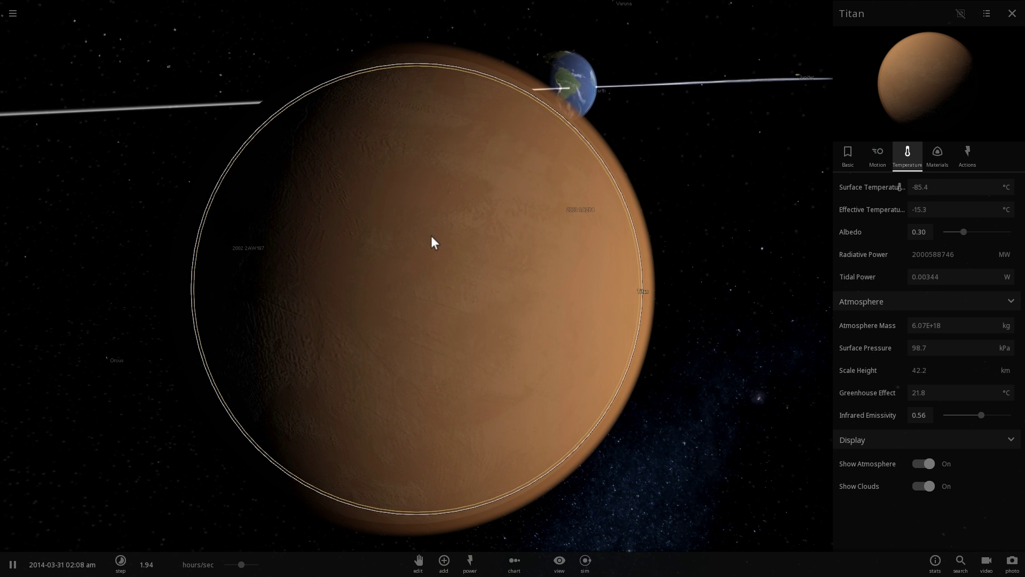
{"action": "scroll", "coordinate": [432, 242], "scroll_direction": "down", "scroll_amount": 3}
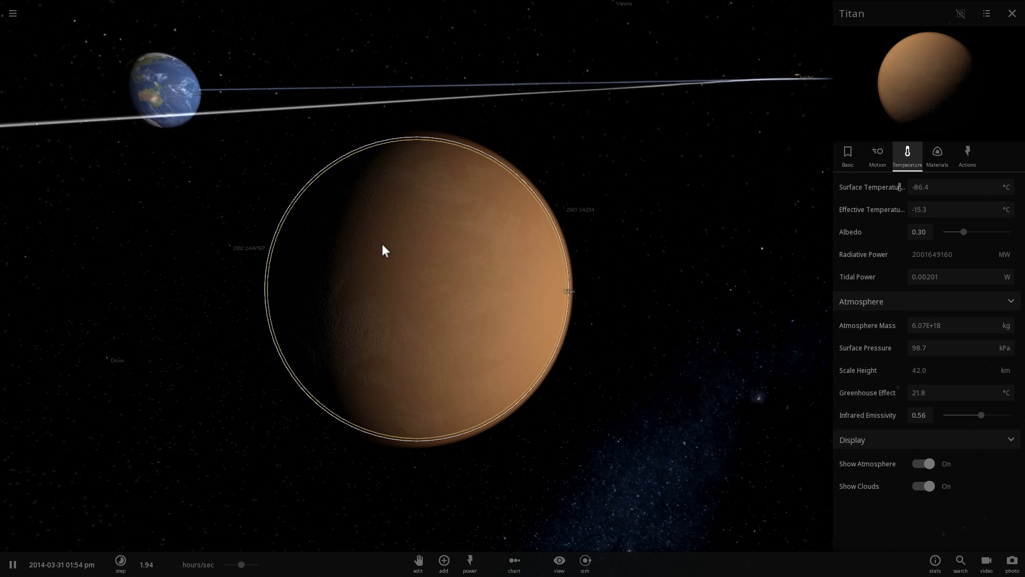
{"action": "left_click_drag", "start_coordinate": [405, 261], "coordinate": [354, 262]}
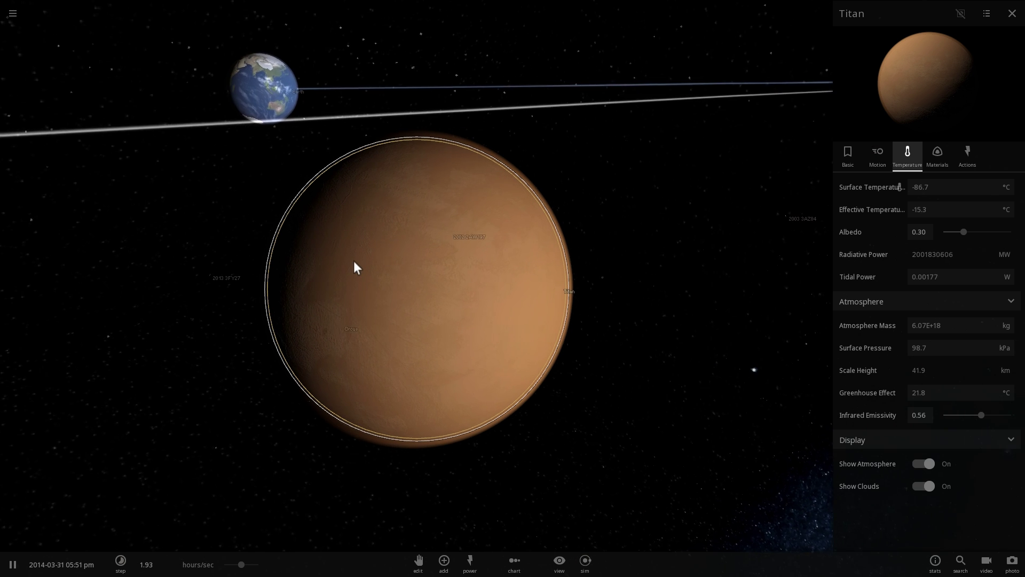
- Observe the paths of Titan, the Moon and Earth from a distance, then look closely at Titan's night side
{"action": "scroll", "coordinate": [340, 267], "scroll_direction": "down", "scroll_amount": 5}
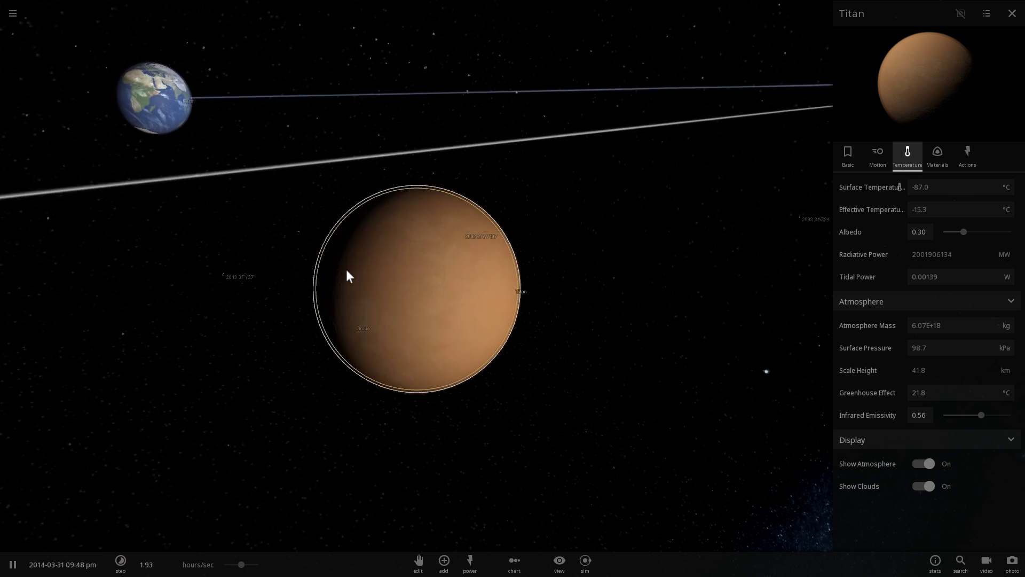
{"action": "left_click_drag", "start_coordinate": [341, 279], "coordinate": [454, 302]}
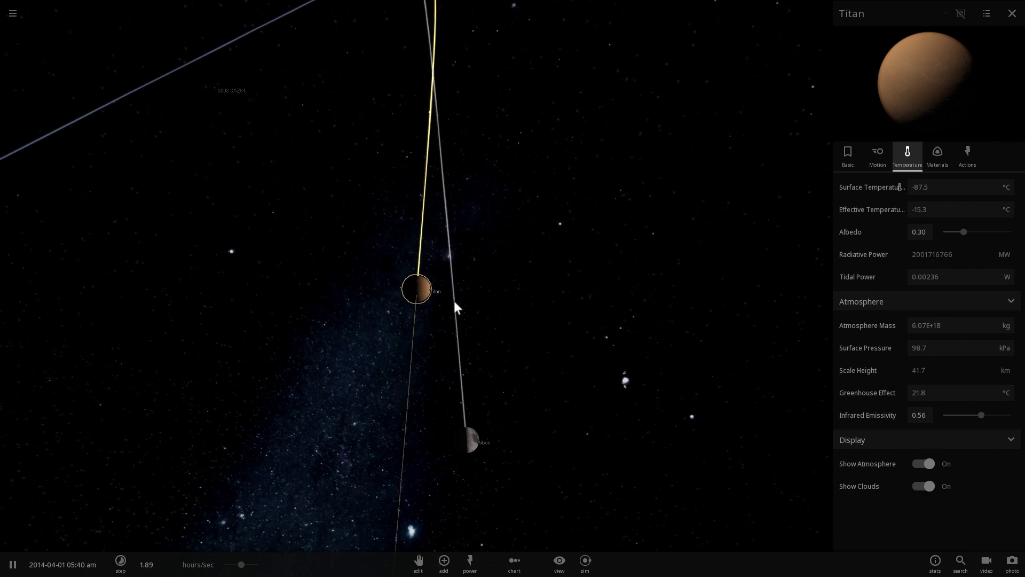
{"action": "scroll", "coordinate": [434, 307], "scroll_direction": "down", "scroll_amount": 3}
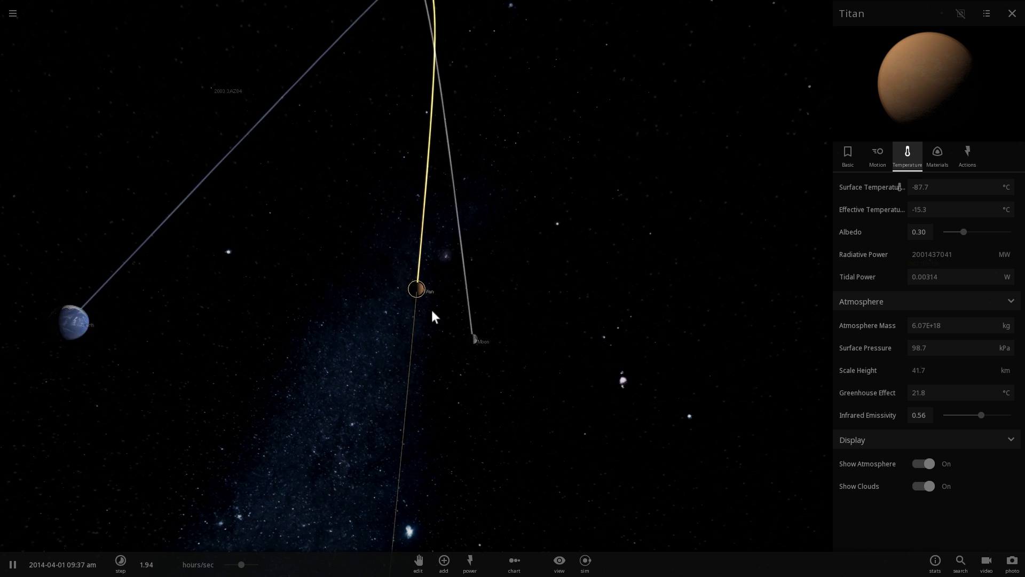
{"action": "left_click_drag", "start_coordinate": [463, 309], "coordinate": [512, 325]}
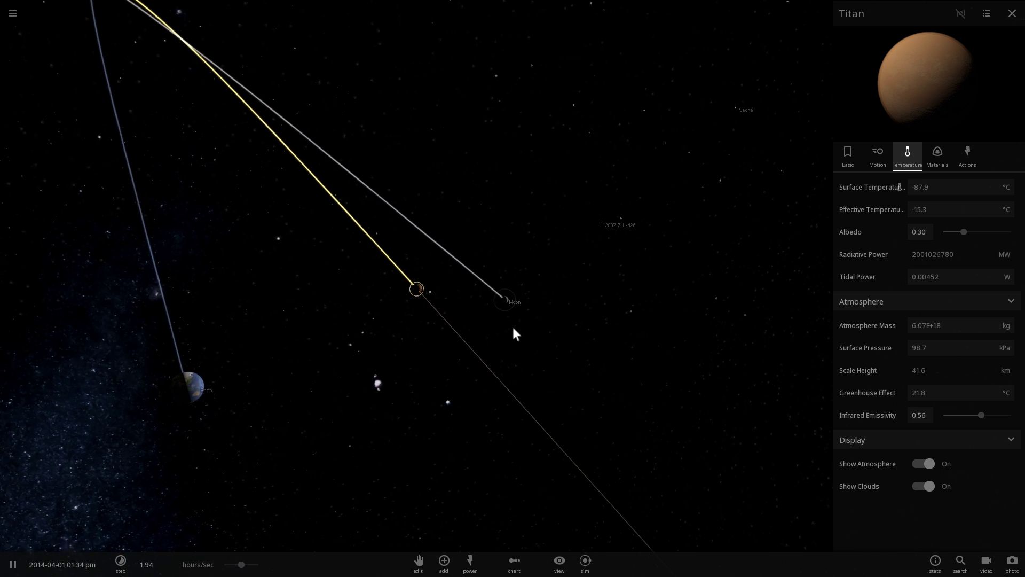
{"action": "left_click_drag", "start_coordinate": [420, 319], "coordinate": [513, 321]}
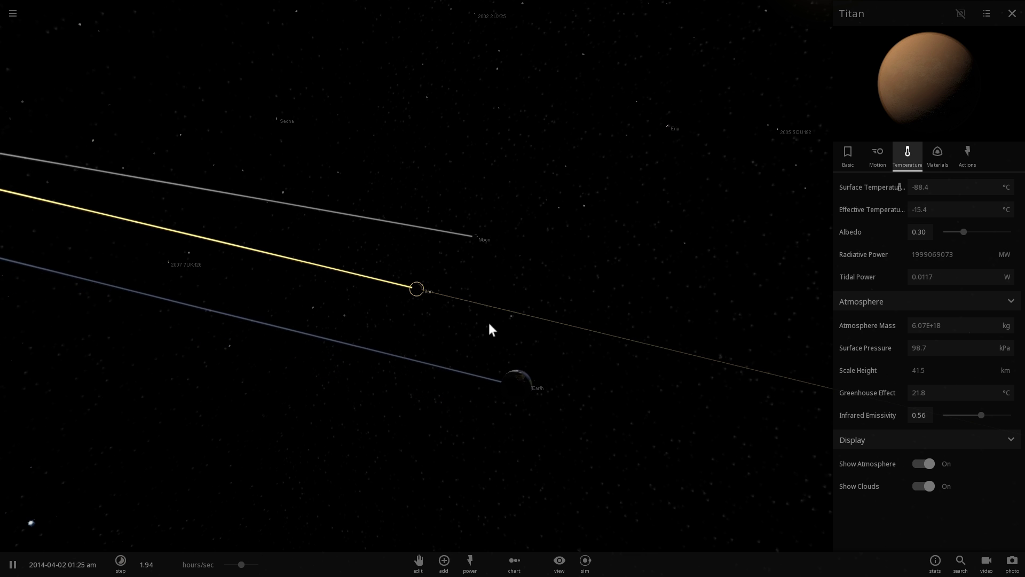
{"action": "left_click_drag", "start_coordinate": [501, 322], "coordinate": [345, 344]}
{"action": "scroll", "coordinate": [514, 310], "scroll_direction": "up", "scroll_amount": 5}
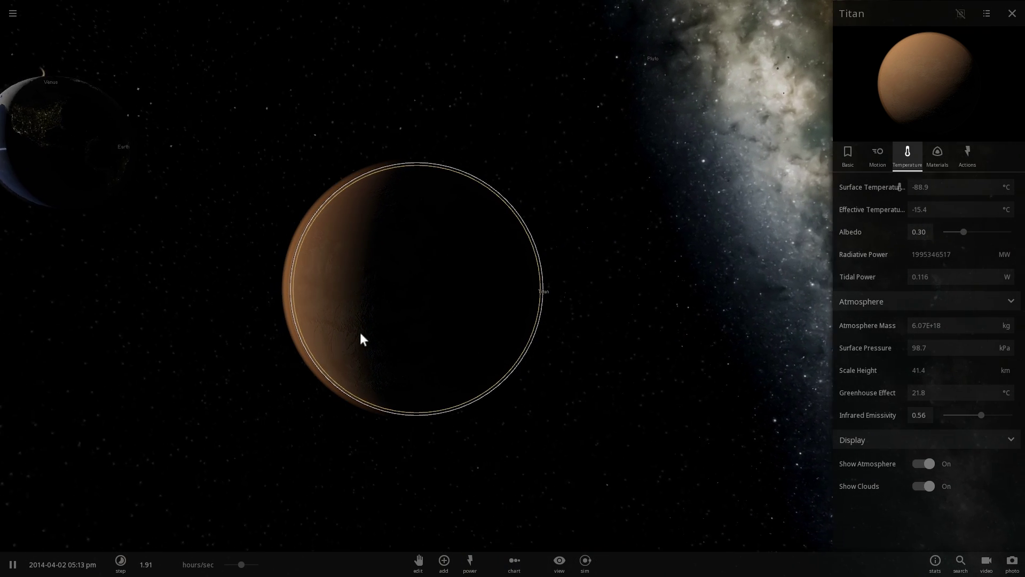
- Switch to a fresh Titan orbiting Earth and add a small amount of water to its material composition
{"action": "left_click", "coordinate": [12, 20]}
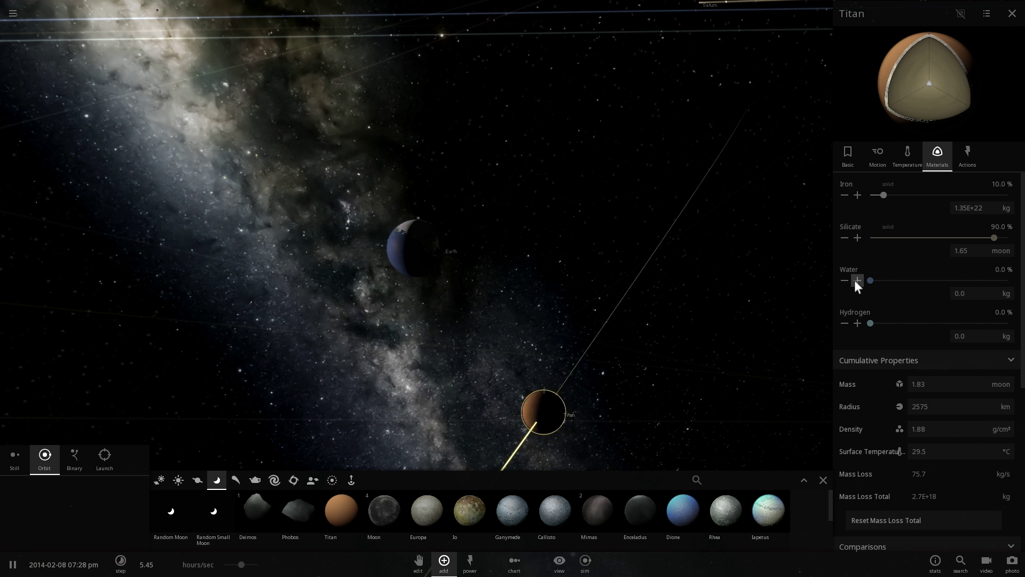
{"action": "left_click", "coordinate": [857, 280]}
{"action": "left_click", "coordinate": [856, 280]}
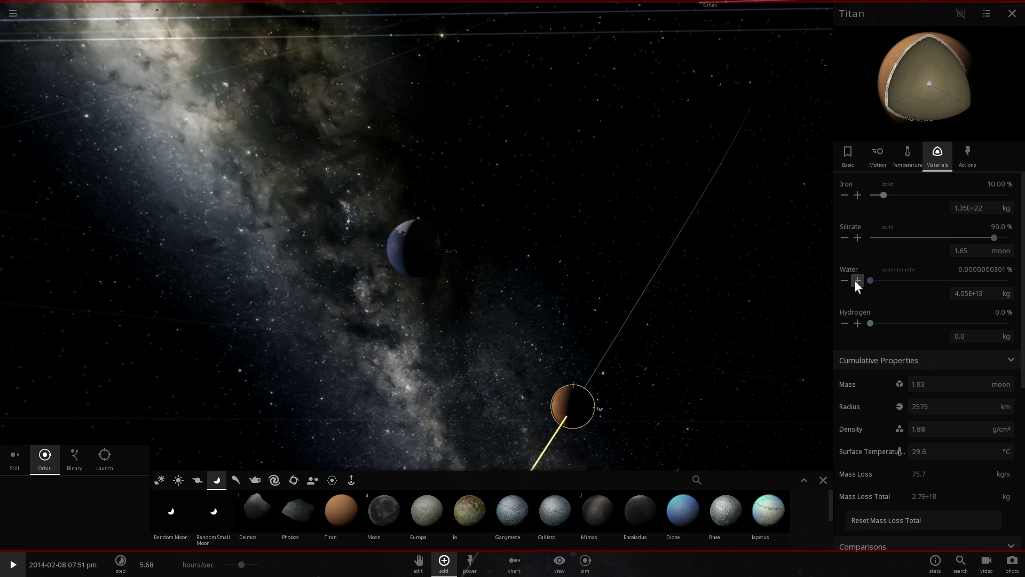
{"action": "left_click", "coordinate": [857, 280]}
{"action": "left_click", "coordinate": [856, 279]}
- Show Titan's temperature properties, focus the view on it and resume the simulation at a slower speed of about 37 minutes per second
{"action": "left_click", "coordinate": [906, 154]}
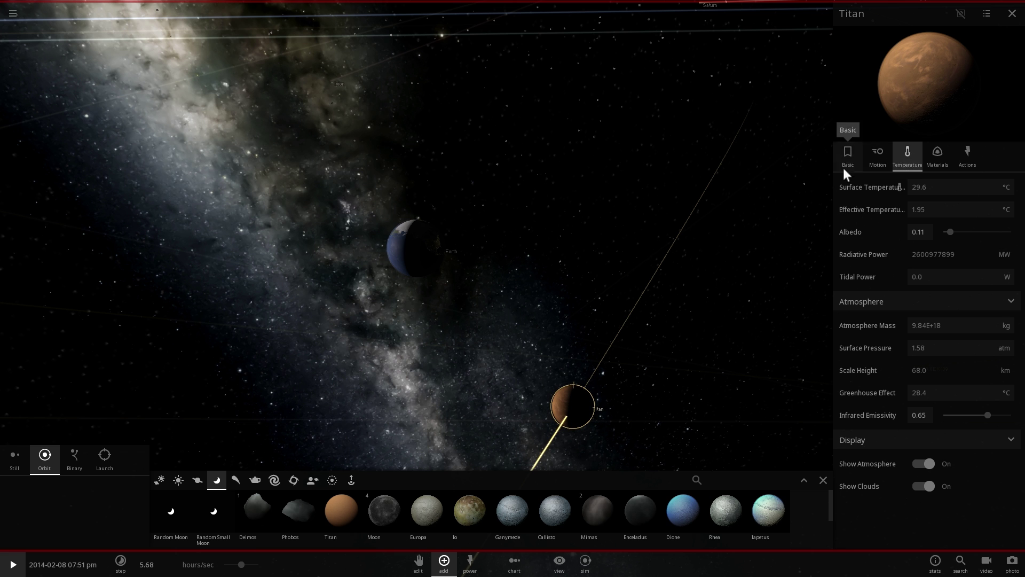
{"action": "double_click", "coordinate": [560, 408]}
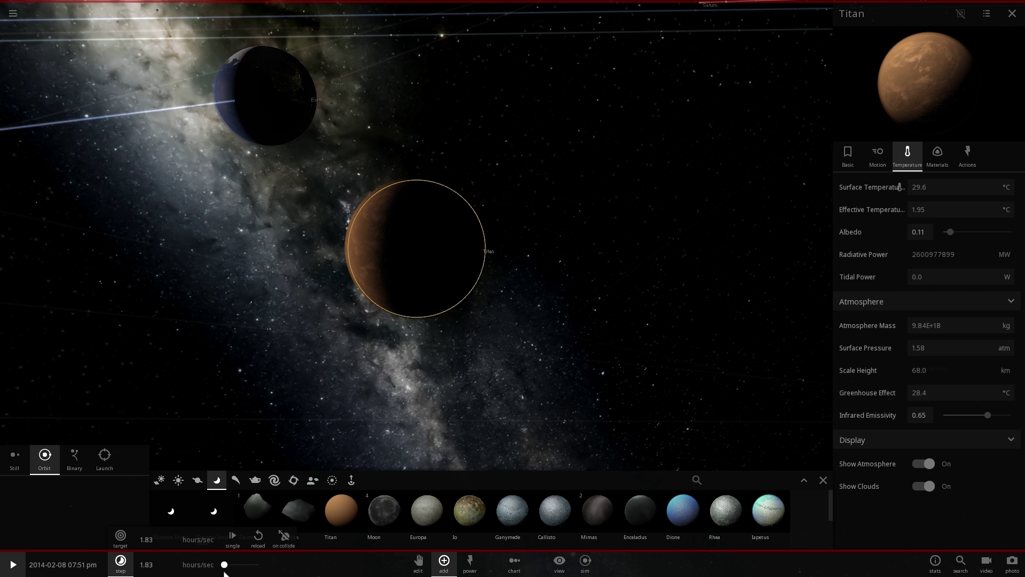
{"action": "left_click_drag", "start_coordinate": [225, 572], "coordinate": [224, 572]}
{"action": "key", "text": "space"}
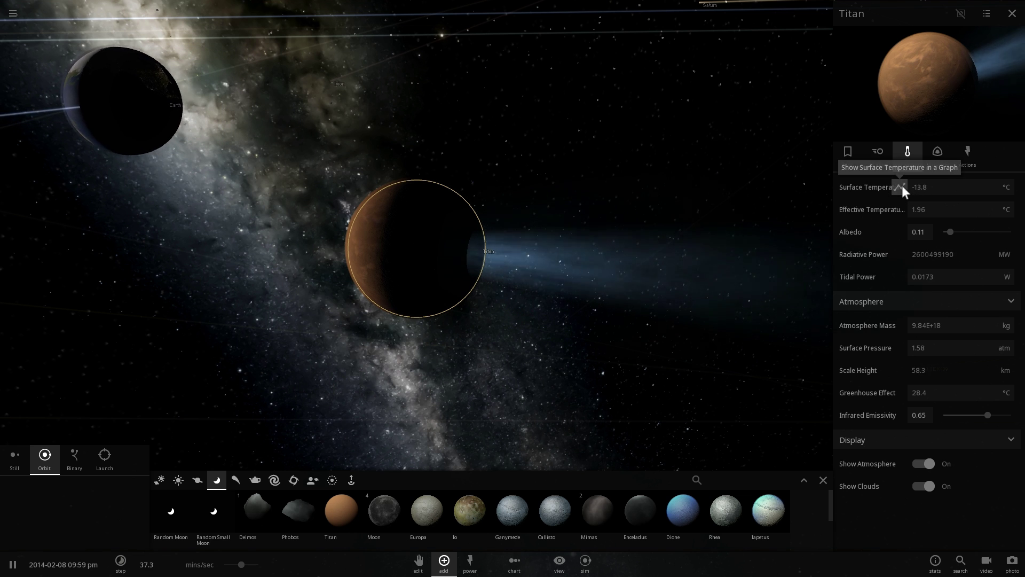
- Turn on the display of Titan's magnetosphere and raise its magnetic field to about 0.193 gauss
{"action": "left_click_drag", "start_coordinate": [774, 195], "coordinate": [716, 234]}
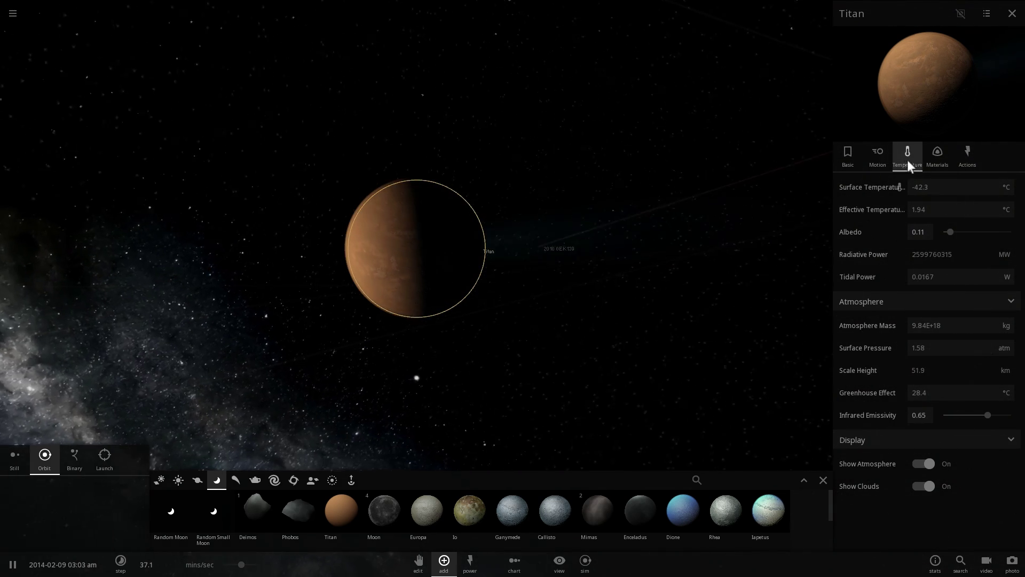
{"action": "left_click", "coordinate": [937, 155]}
{"action": "scroll", "coordinate": [451, 231], "scroll_direction": "up", "scroll_amount": 2}
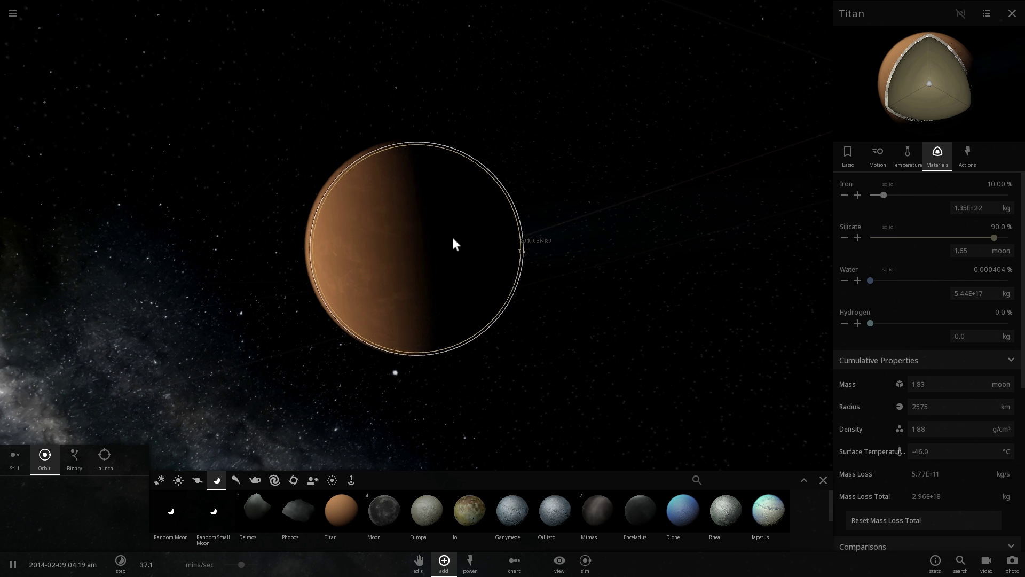
{"action": "left_click_drag", "start_coordinate": [441, 243], "coordinate": [484, 251]}
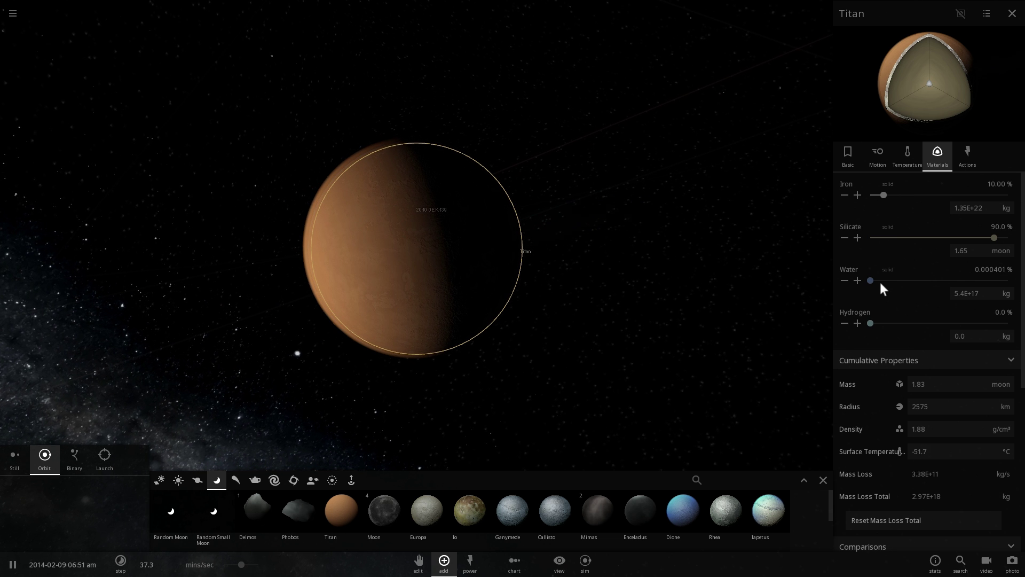
{"action": "scroll", "coordinate": [902, 397], "scroll_direction": "down", "scroll_amount": 5}
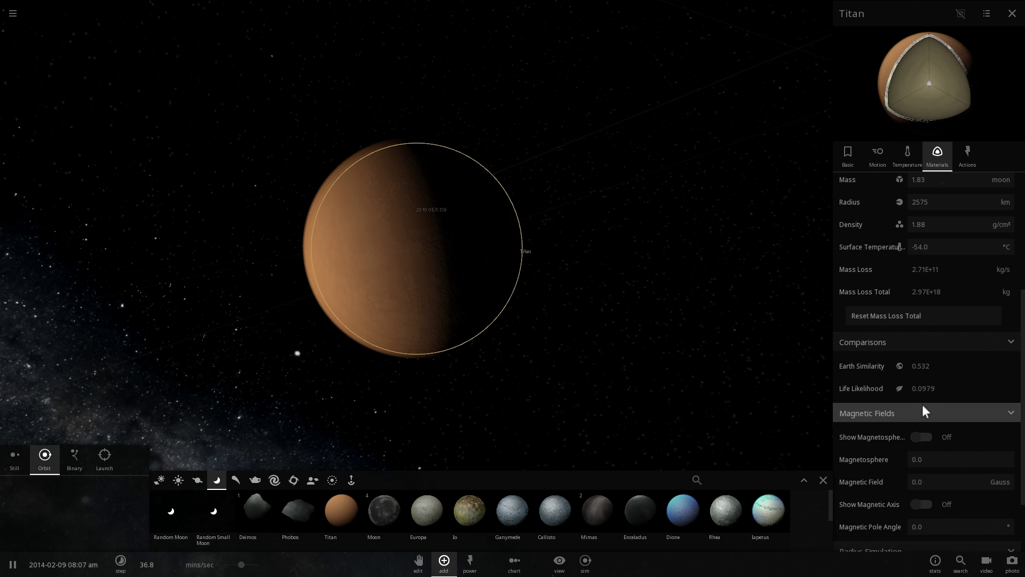
{"action": "scroll", "coordinate": [927, 384], "scroll_direction": "down", "scroll_amount": 3}
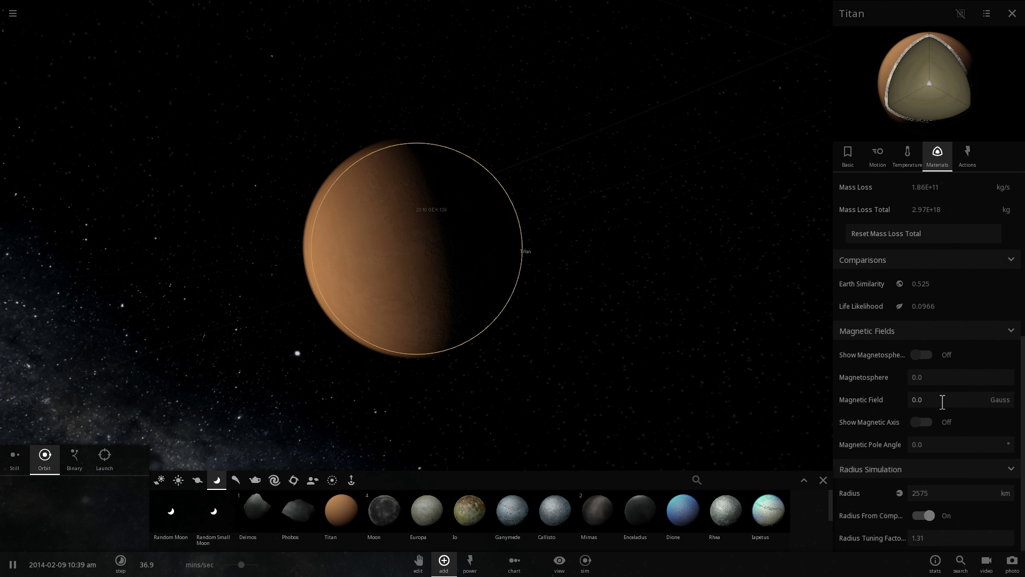
{"action": "left_click", "coordinate": [928, 351]}
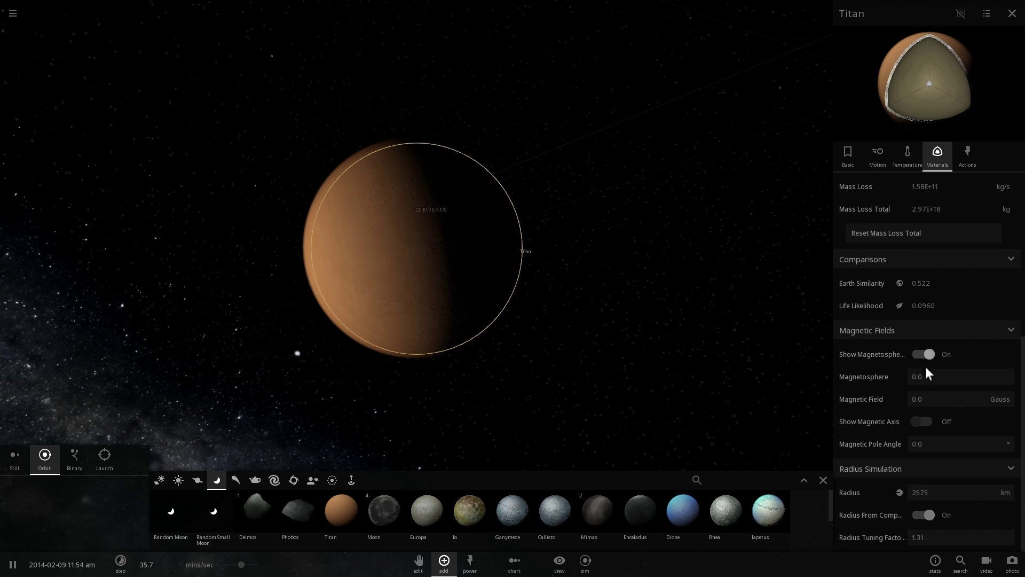
{"action": "left_click_drag", "start_coordinate": [931, 386], "coordinate": [939, 385]}
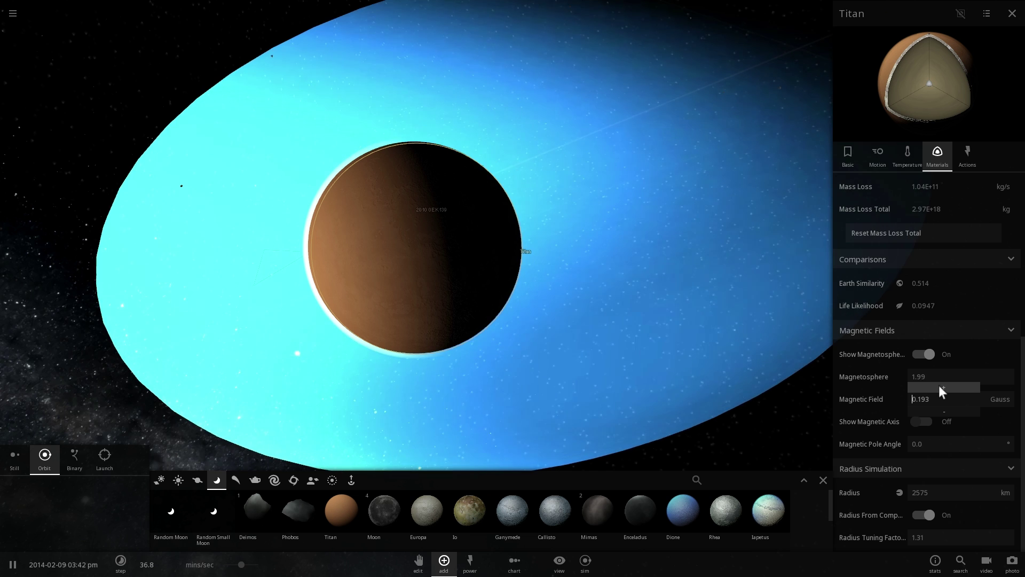
- Examine Titan's magnetosphere and surface from several sides and distances, with its temperature properties shown
{"action": "scroll", "coordinate": [640, 333], "scroll_direction": "up", "scroll_amount": 3}
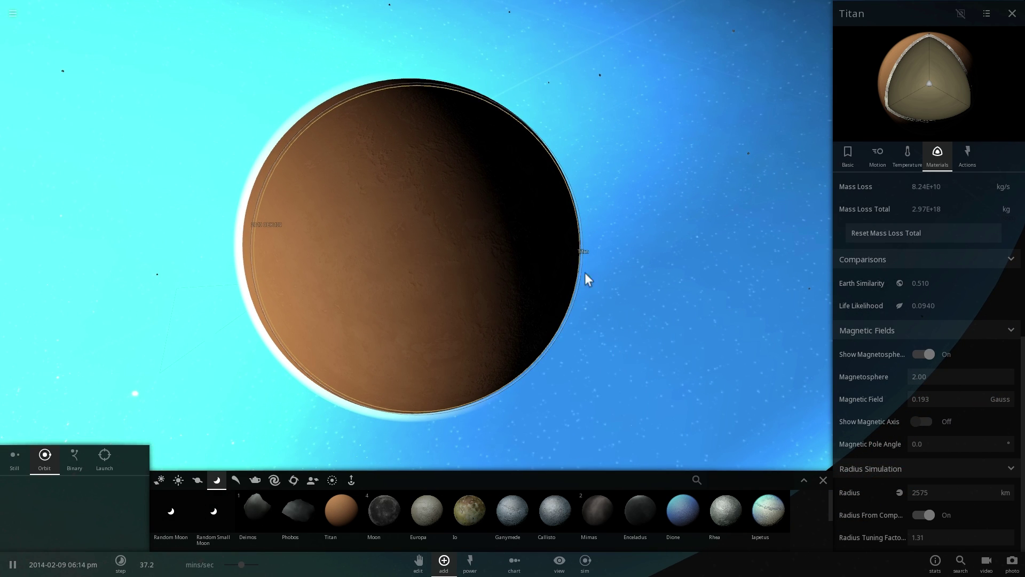
{"action": "right_click_drag", "start_coordinate": [236, 396], "coordinate": [605, 325]}
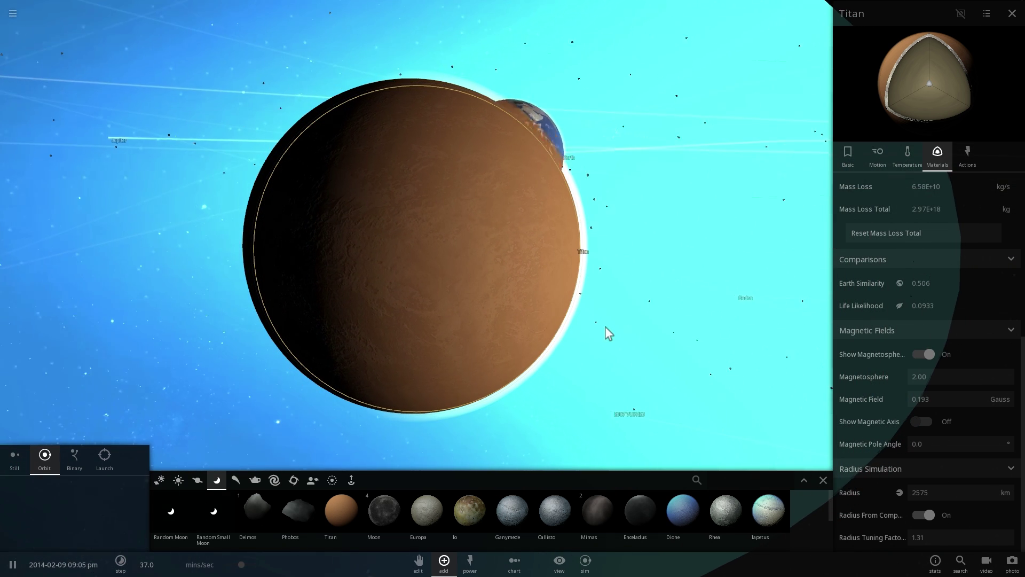
{"action": "left_click", "coordinate": [906, 153]}
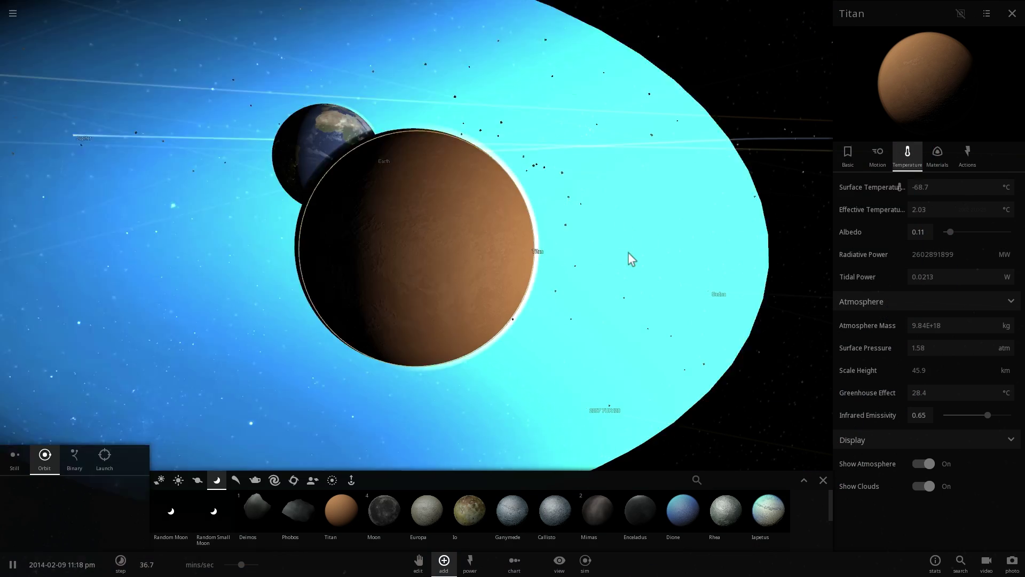
{"action": "scroll", "coordinate": [628, 252], "scroll_direction": "down", "scroll_amount": 5}
{"action": "scroll", "coordinate": [514, 284], "scroll_direction": "up", "scroll_amount": 4}
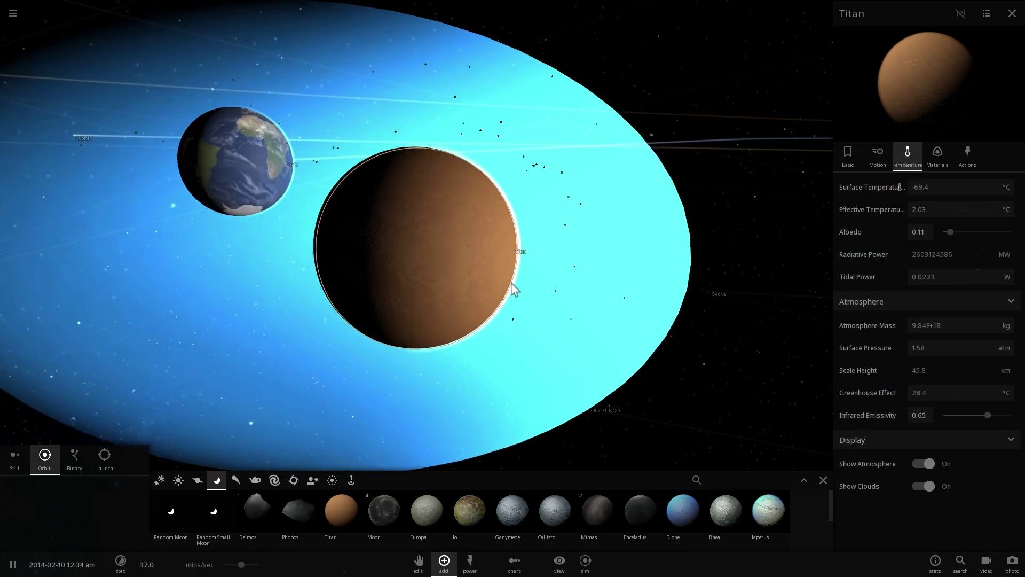
{"action": "scroll", "coordinate": [553, 285], "scroll_direction": "up", "scroll_amount": 5}
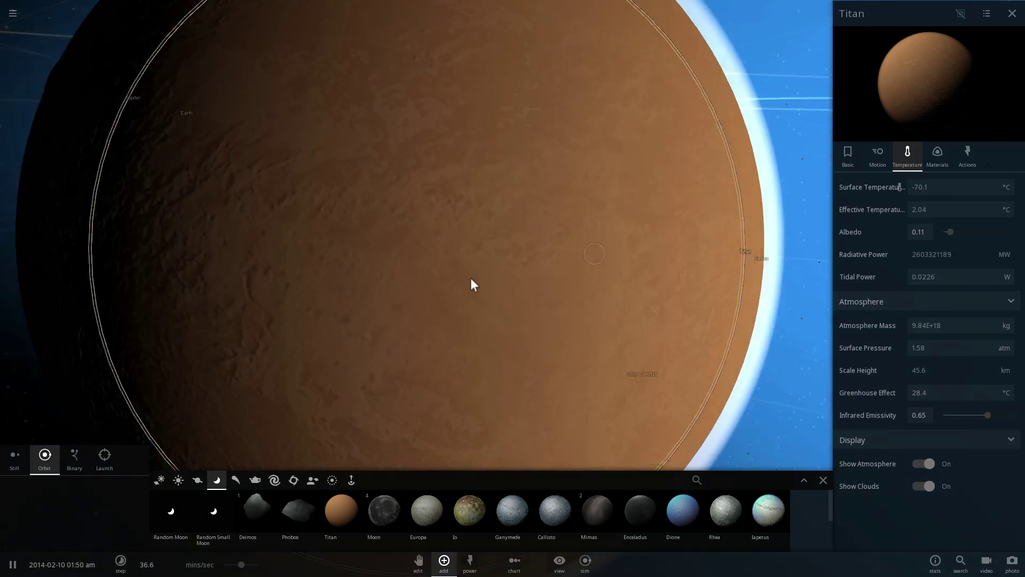
{"action": "scroll", "coordinate": [472, 283], "scroll_direction": "down", "scroll_amount": 5}
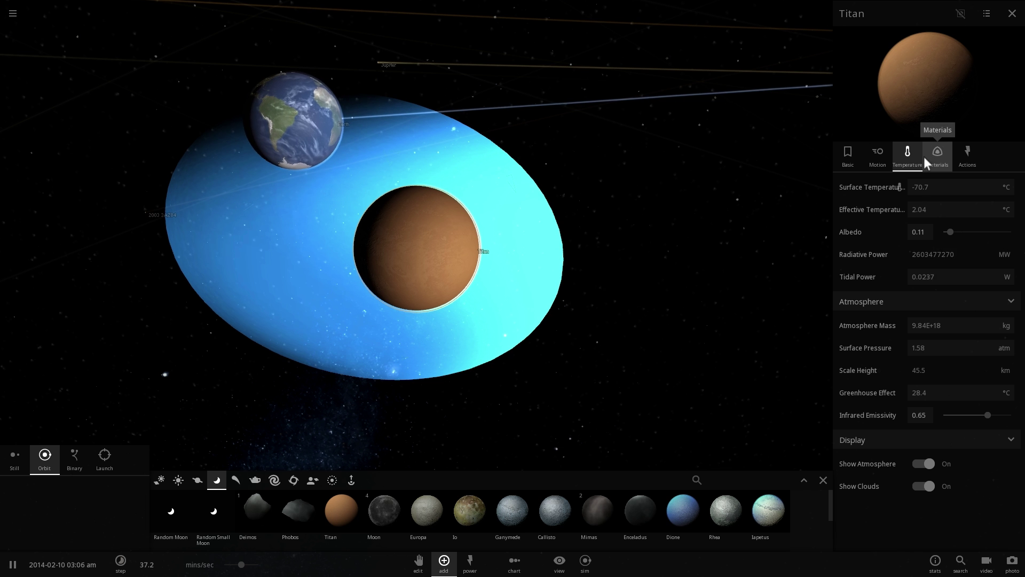
- Increase the water in Titan's material composition to about 0.00409 %
{"action": "left_click", "coordinate": [929, 158]}
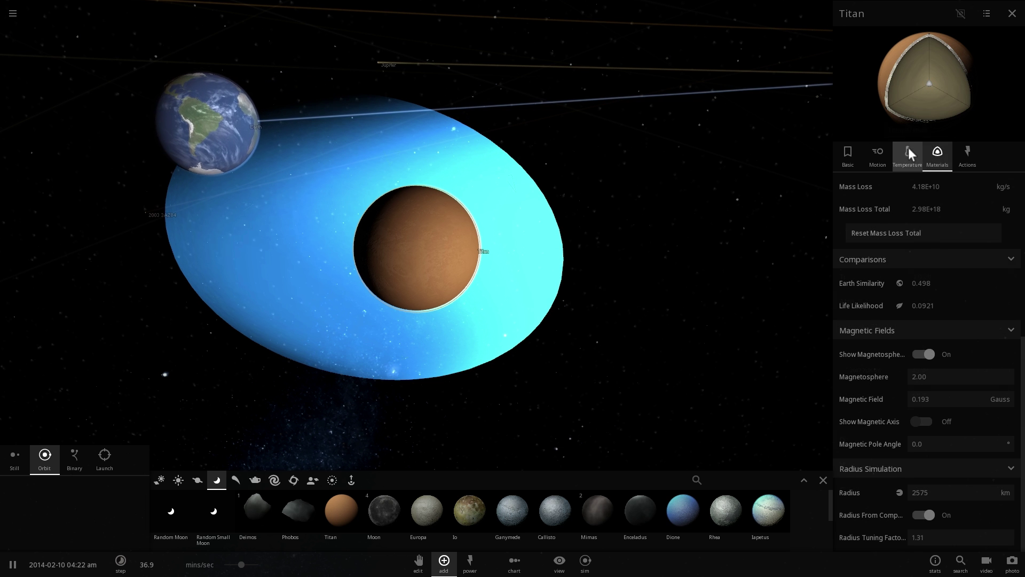
{"action": "left_click", "coordinate": [908, 152]}
{"action": "left_click", "coordinate": [939, 152]}
{"action": "scroll", "coordinate": [932, 303], "scroll_direction": "up", "scroll_amount": 3}
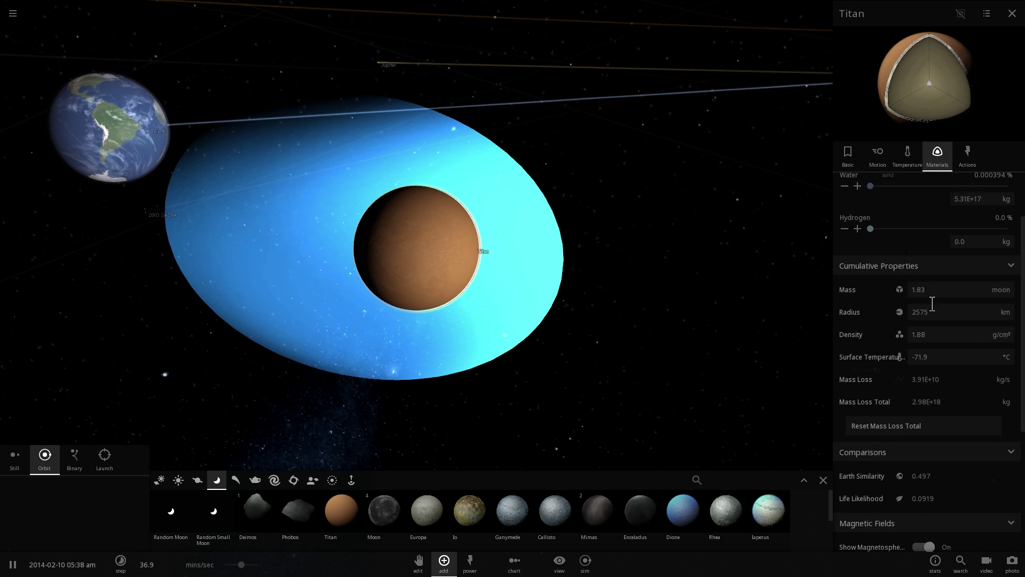
{"action": "scroll", "coordinate": [921, 308], "scroll_direction": "up", "scroll_amount": 2}
{"action": "left_click", "coordinate": [858, 281]}
{"action": "left_click", "coordinate": [858, 281]}
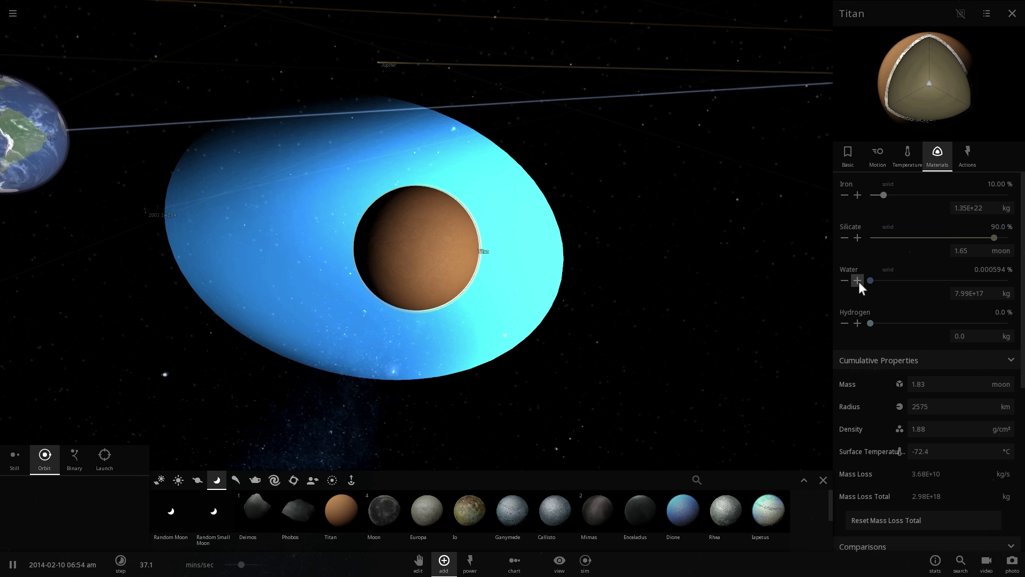
{"action": "left_click", "coordinate": [857, 281]}
{"action": "left_click", "coordinate": [858, 281]}
{"action": "left_click", "coordinate": [857, 281]}
{"action": "left_click", "coordinate": [857, 281]}
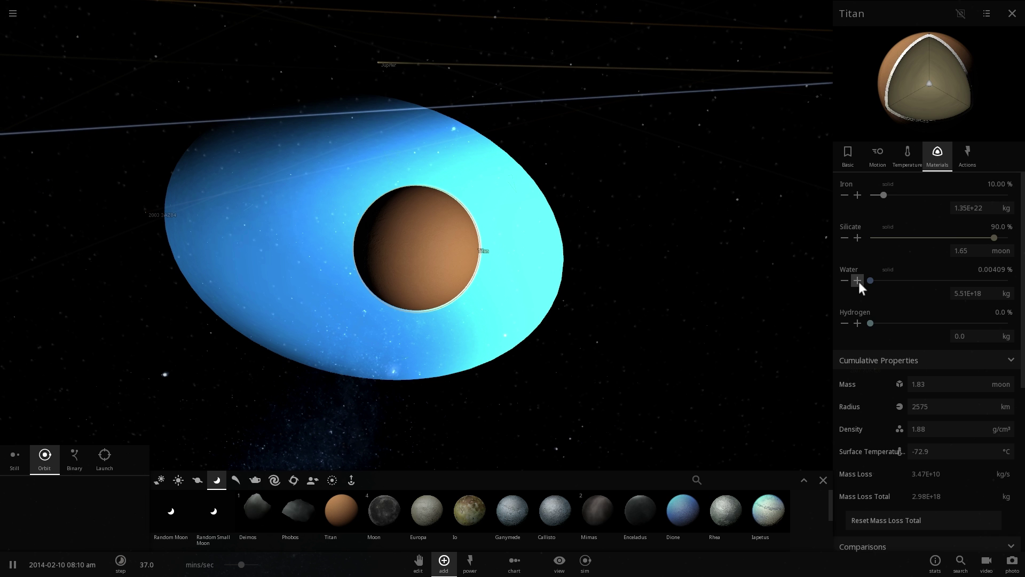
- Adjust the surface pressure of Titan's atmosphere to 1.60 atm
{"action": "left_click", "coordinate": [907, 152]}
{"action": "mouse_move", "coordinate": [942, 341]}
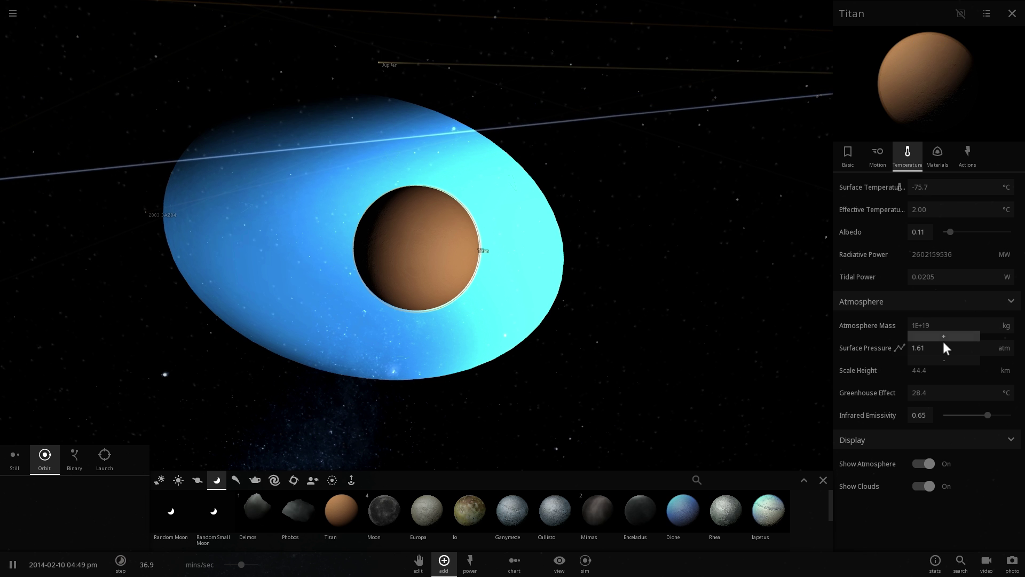
{"action": "left_click", "coordinate": [942, 359]}
{"action": "left_click_drag", "start_coordinate": [940, 349], "coordinate": [754, 355]}
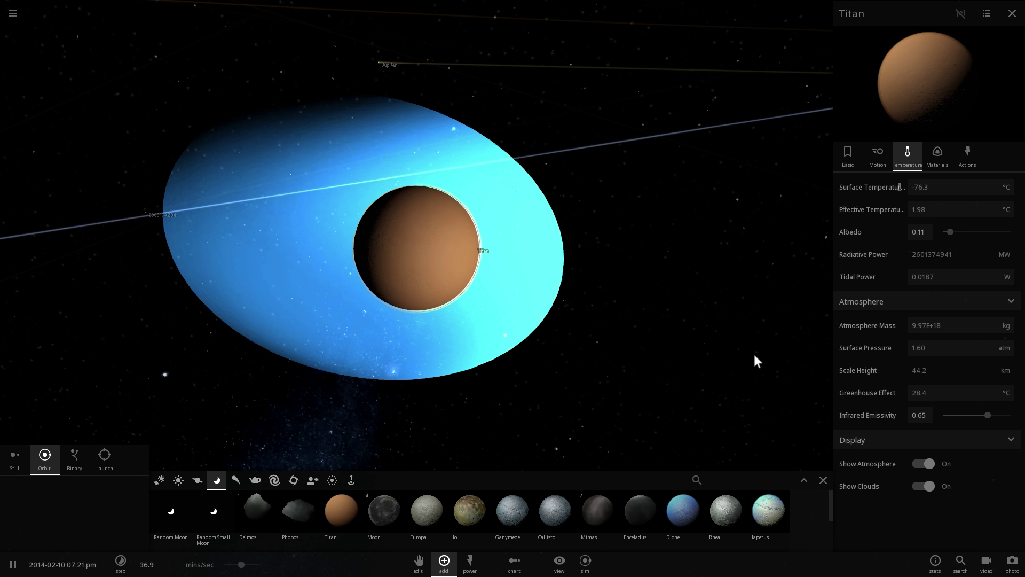
{"action": "scroll", "coordinate": [612, 288], "scroll_direction": "up", "scroll_amount": 3}
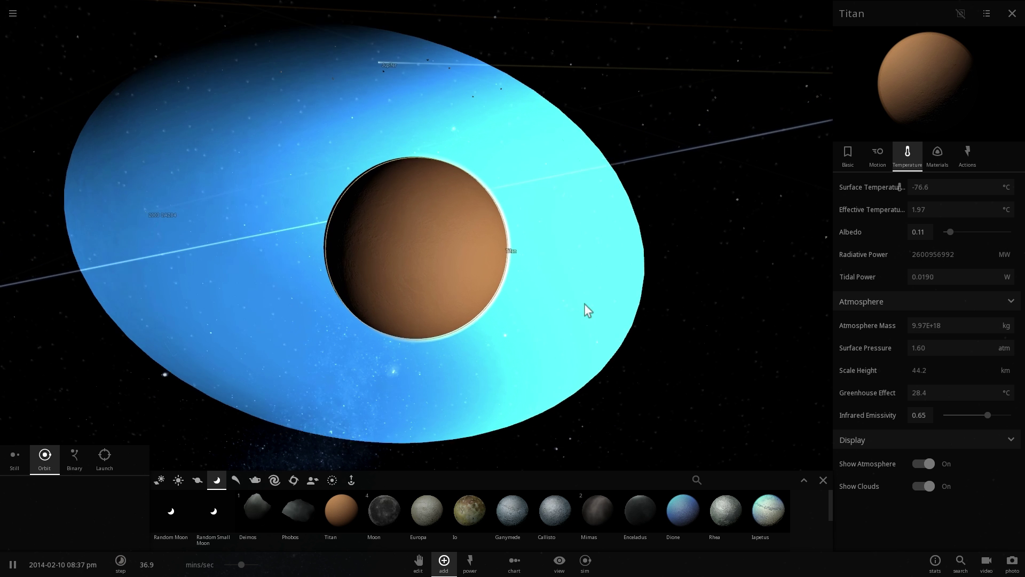
- Set Titan's albedo to 0.23 and raise its greenhouse effect to about 28.2 °C
{"action": "left_click_drag", "start_coordinate": [950, 231], "coordinate": [959, 231]}
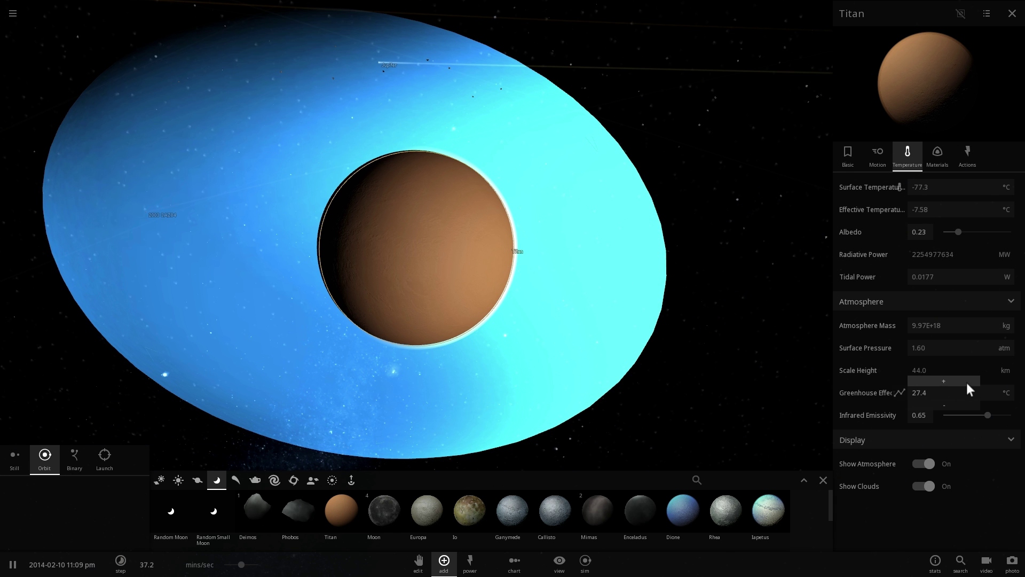
{"action": "left_click", "coordinate": [950, 380]}
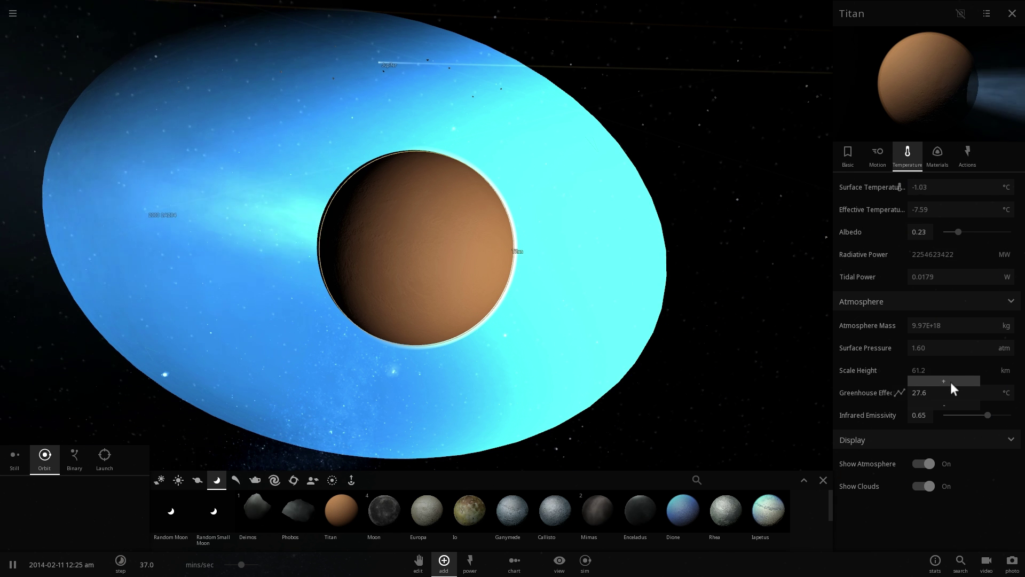
{"action": "left_click", "coordinate": [946, 379]}
{"action": "left_click", "coordinate": [945, 378]}
{"action": "left_click", "coordinate": [945, 378]}
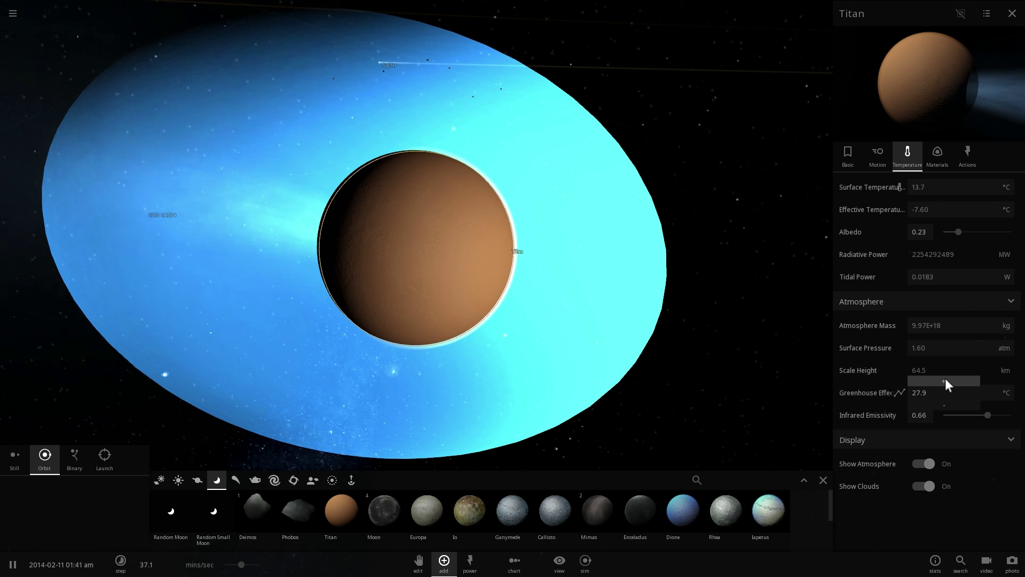
{"action": "left_click", "coordinate": [945, 378]}
{"action": "left_click", "coordinate": [944, 378]}
{"action": "left_click", "coordinate": [945, 378]}
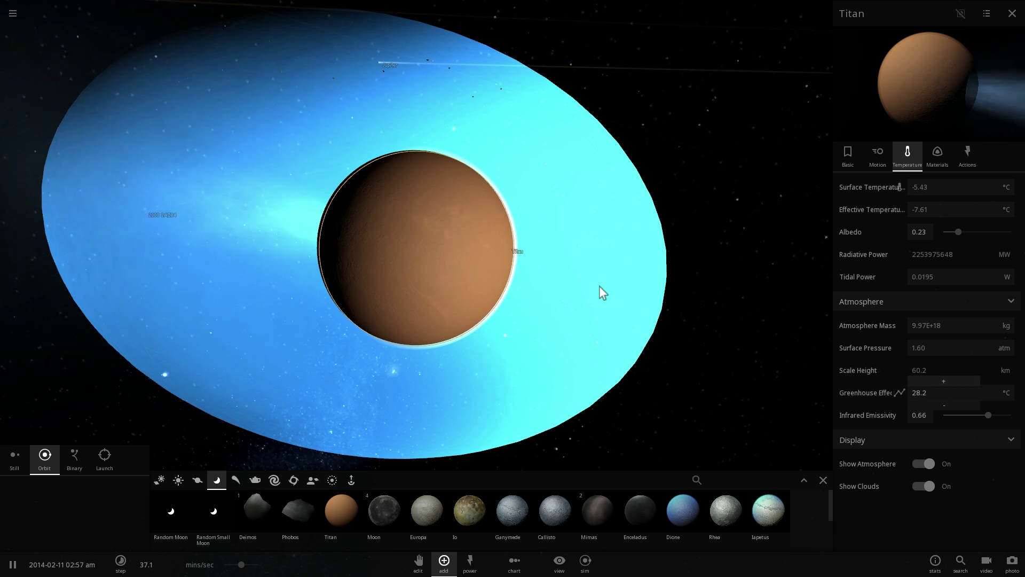
- Examine Titan's surface and magnetosphere up close and from farther away, on the day and night sides, as Earth passes by
{"action": "scroll", "coordinate": [599, 293], "scroll_direction": "up", "scroll_amount": 5}
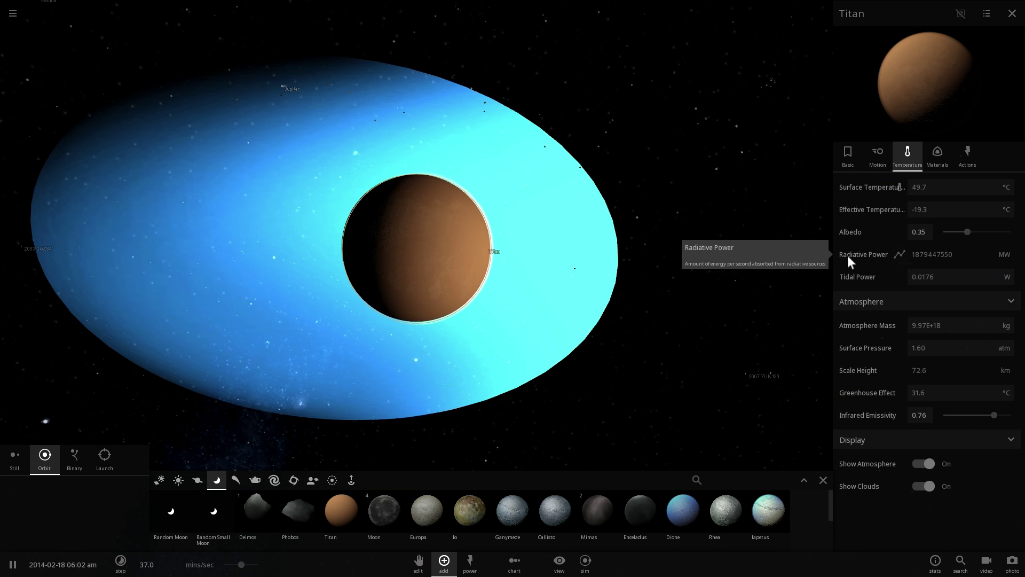
{"action": "scroll", "coordinate": [733, 261], "scroll_direction": "up", "scroll_amount": 2}
{"action": "scroll", "coordinate": [677, 284], "scroll_direction": "up", "scroll_amount": 3}
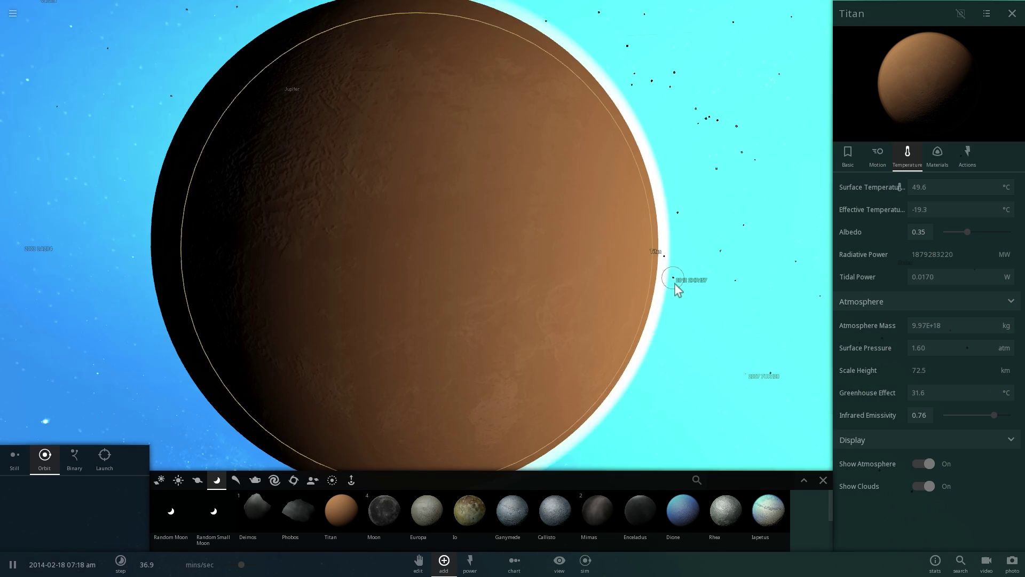
{"action": "scroll", "coordinate": [686, 287], "scroll_direction": "down", "scroll_amount": 2}
{"action": "left_click_drag", "start_coordinate": [688, 250], "coordinate": [627, 251]}
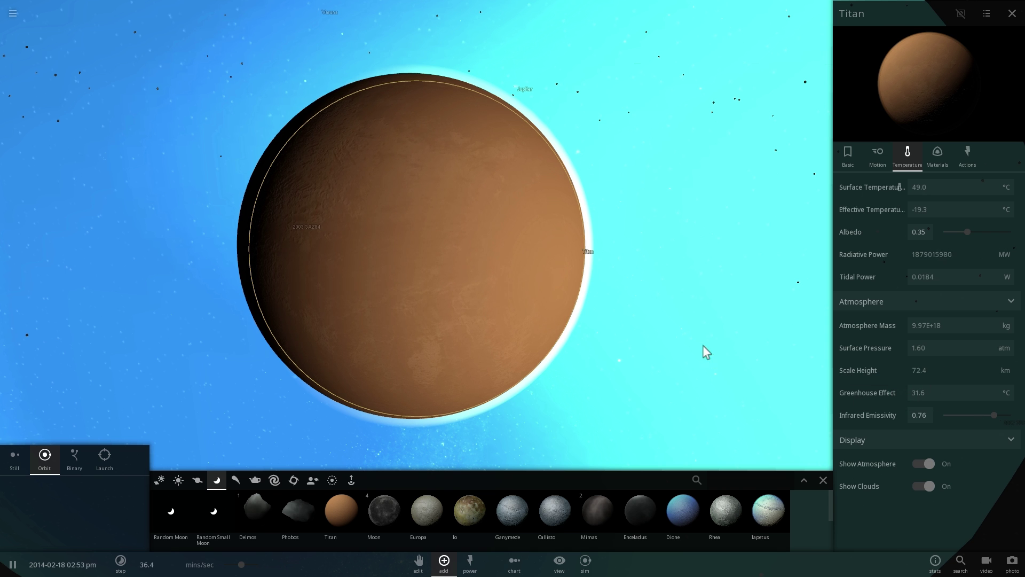
{"action": "scroll", "coordinate": [647, 331], "scroll_direction": "up", "scroll_amount": 3}
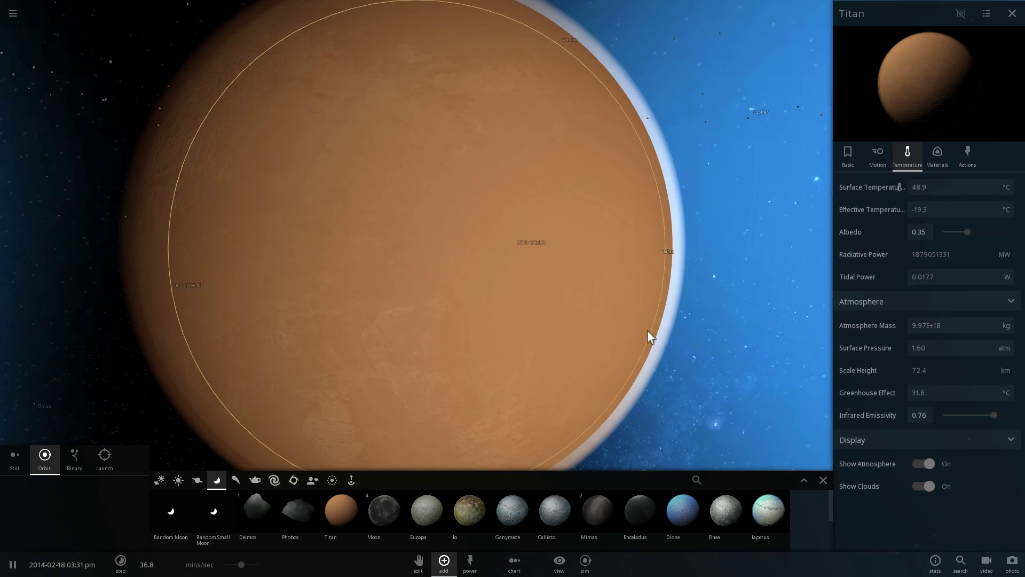
{"action": "scroll", "coordinate": [556, 135], "scroll_direction": "down", "scroll_amount": 5}
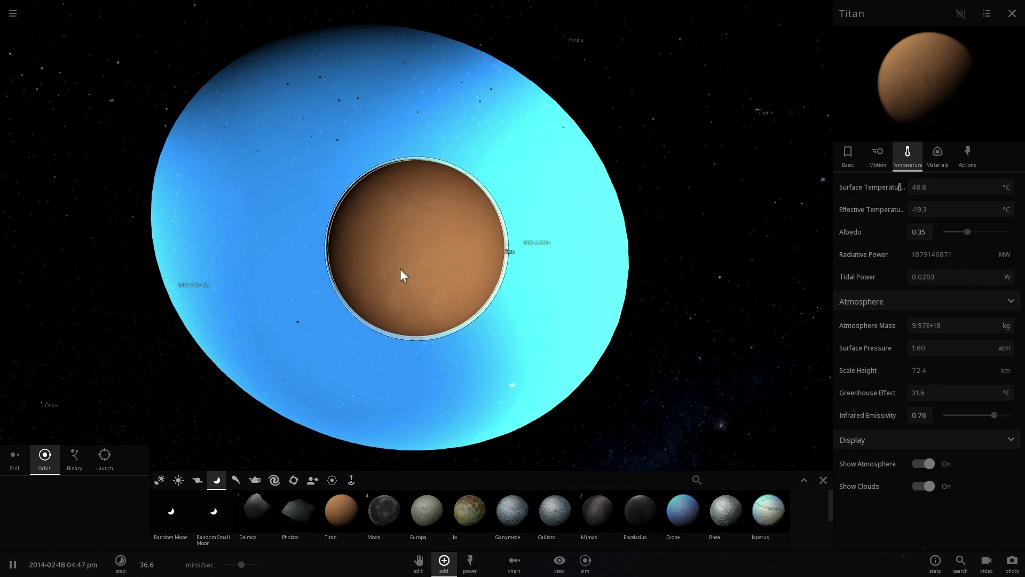
{"action": "scroll", "coordinate": [437, 228], "scroll_direction": "up", "scroll_amount": 4}
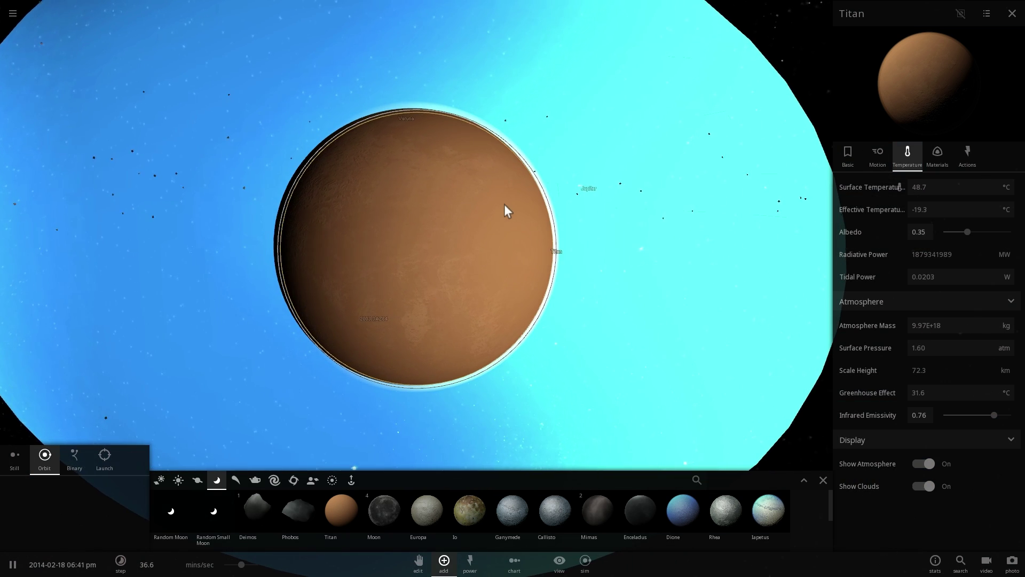
{"action": "scroll", "coordinate": [533, 205], "scroll_direction": "down", "scroll_amount": 4}
{"action": "right_click_drag", "start_coordinate": [524, 211], "coordinate": [655, 208]}
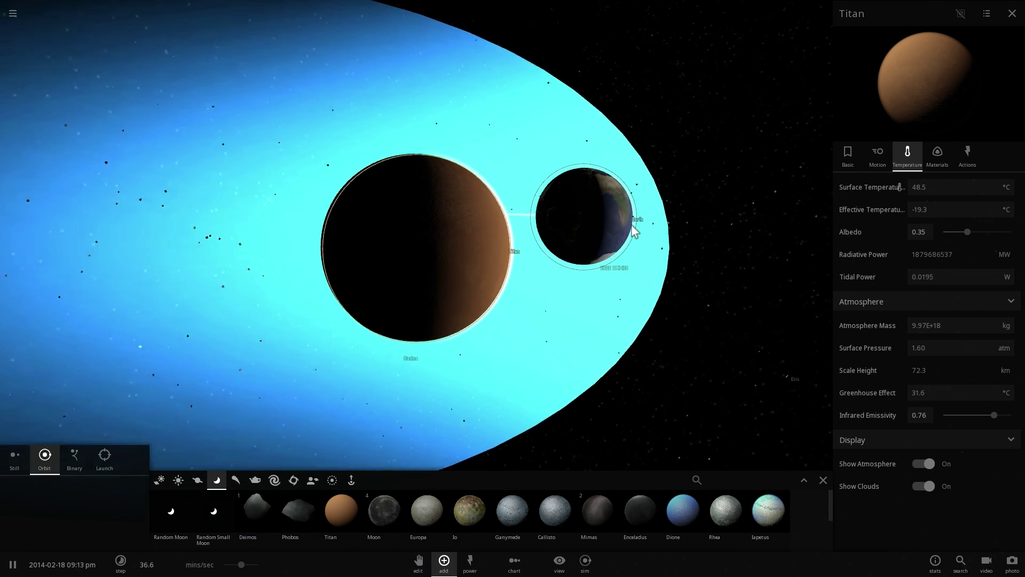
{"action": "scroll", "coordinate": [641, 235], "scroll_direction": "up", "scroll_amount": 3}
{"action": "scroll", "coordinate": [641, 244], "scroll_direction": "down", "scroll_amount": 3}
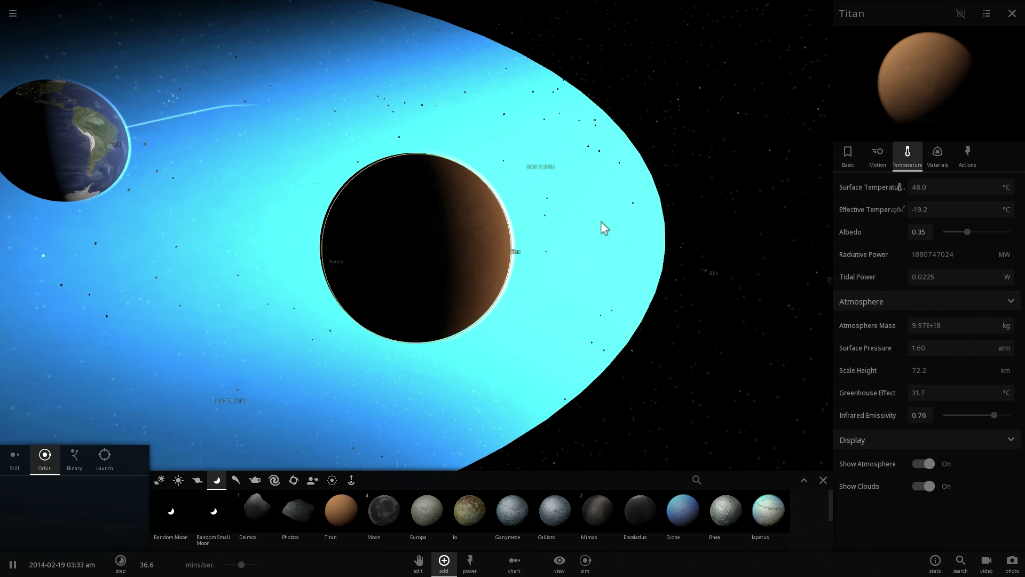
{"action": "scroll", "coordinate": [595, 224], "scroll_direction": "down", "scroll_amount": 5}
{"action": "scroll", "coordinate": [526, 267], "scroll_direction": "up", "scroll_amount": 3}
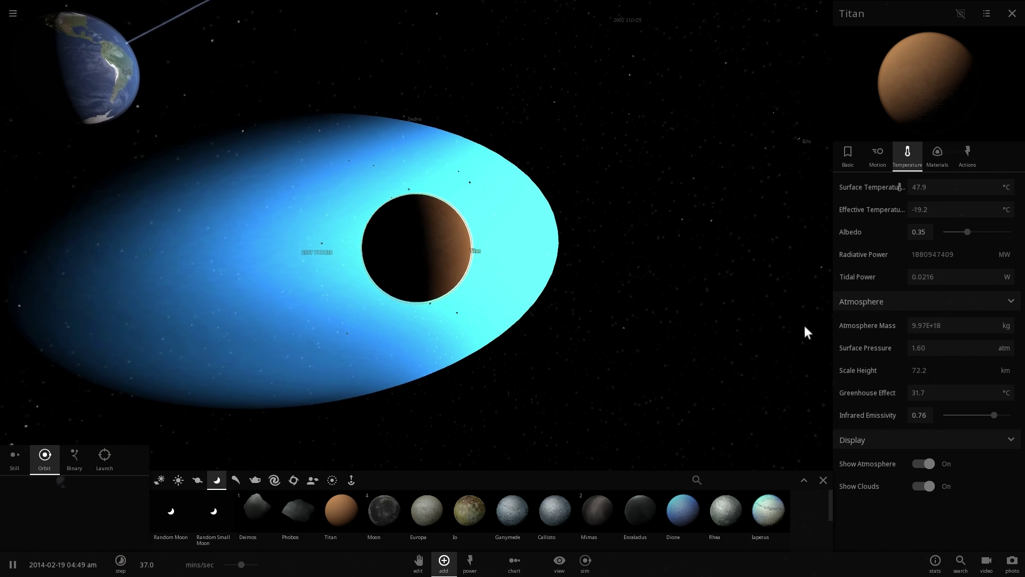
- Turn off Titan's magnetosphere display and bring its surface into close view
{"action": "left_click", "coordinate": [939, 163]}
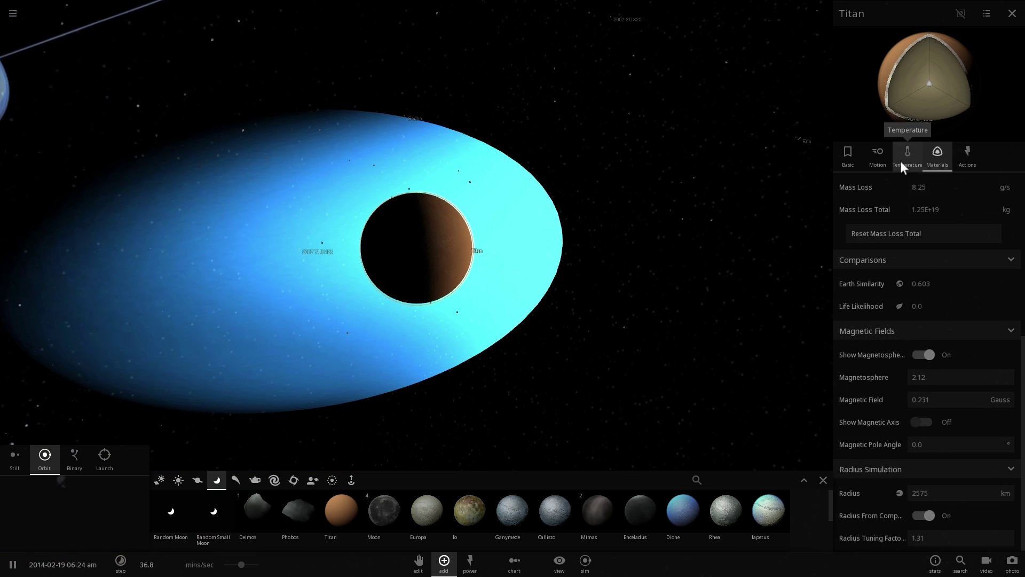
{"action": "left_click", "coordinate": [924, 354]}
{"action": "scroll", "coordinate": [604, 229], "scroll_direction": "up", "scroll_amount": 5}
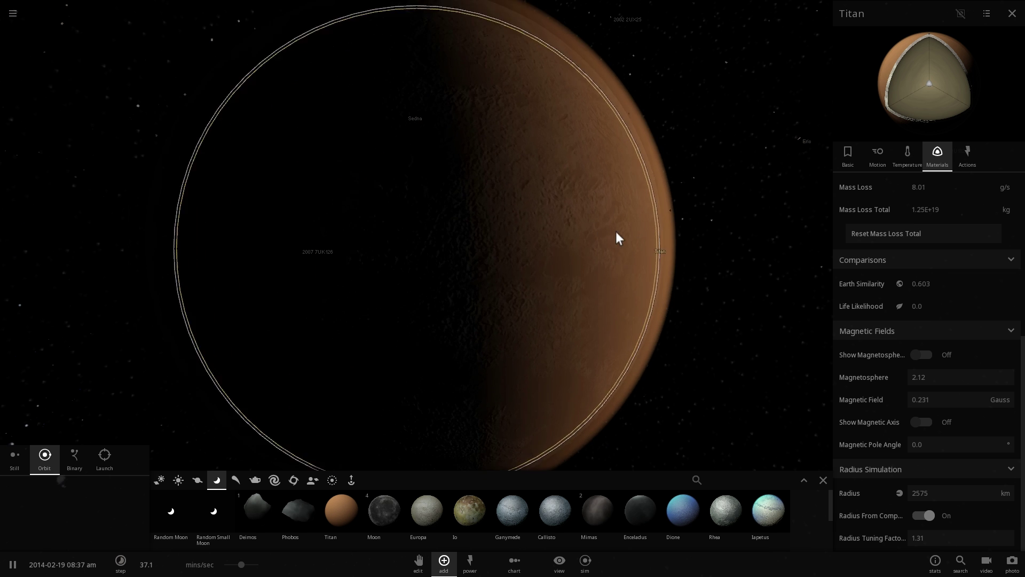
- Turn off the display of Titan's atmosphere and inspect its bare surface
{"action": "scroll", "coordinate": [616, 232], "scroll_direction": "down", "scroll_amount": 2}
{"action": "left_click_drag", "start_coordinate": [769, 311], "coordinate": [684, 219]}
{"action": "scroll", "coordinate": [686, 280], "scroll_direction": "up", "scroll_amount": 3}
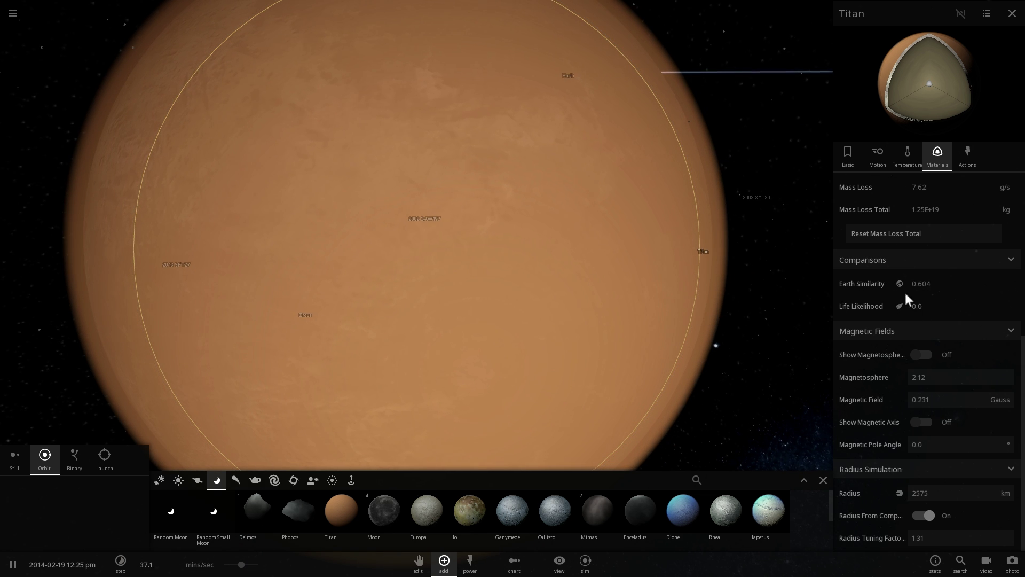
{"action": "scroll", "coordinate": [785, 248], "scroll_direction": "down", "scroll_amount": 5}
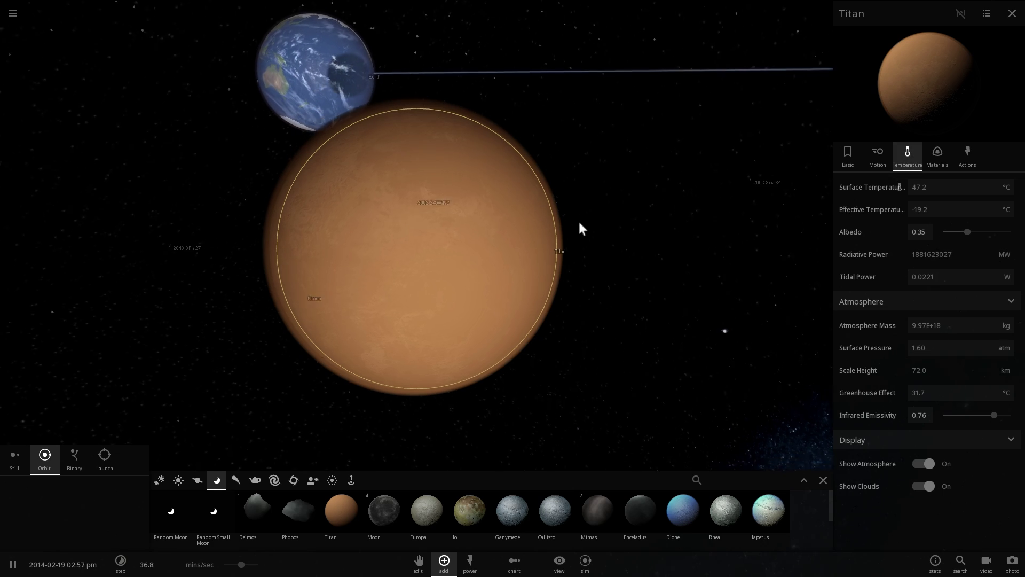
{"action": "left_click", "coordinate": [923, 463]}
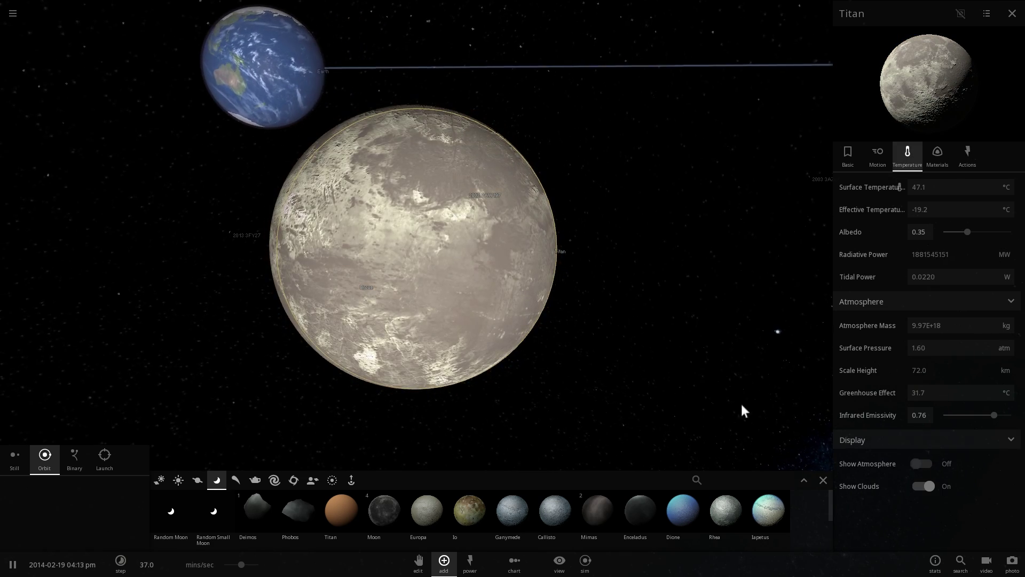
{"action": "scroll", "coordinate": [590, 340], "scroll_direction": "up", "scroll_amount": 5}
{"action": "scroll", "coordinate": [593, 337], "scroll_direction": "down", "scroll_amount": 4}
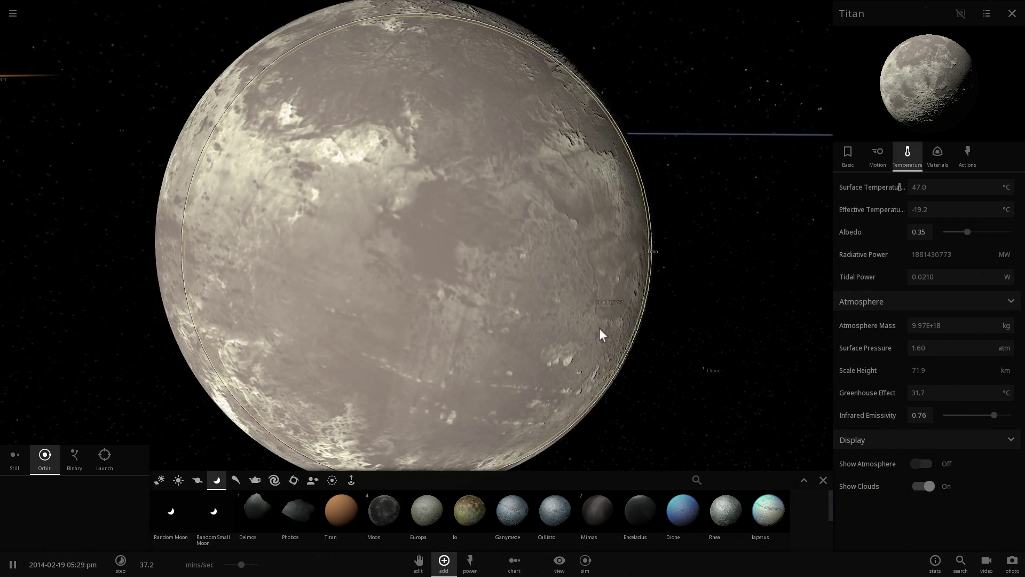
- Raise Titan's water content to 0.000500 % and resume the simulation
{"action": "left_click", "coordinate": [937, 154]}
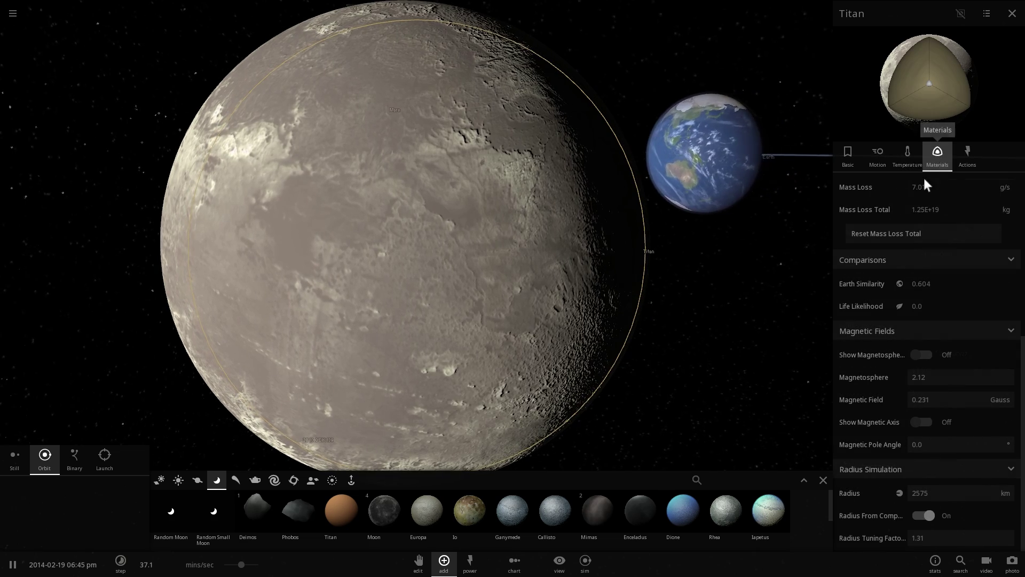
{"action": "left_click", "coordinate": [903, 156]}
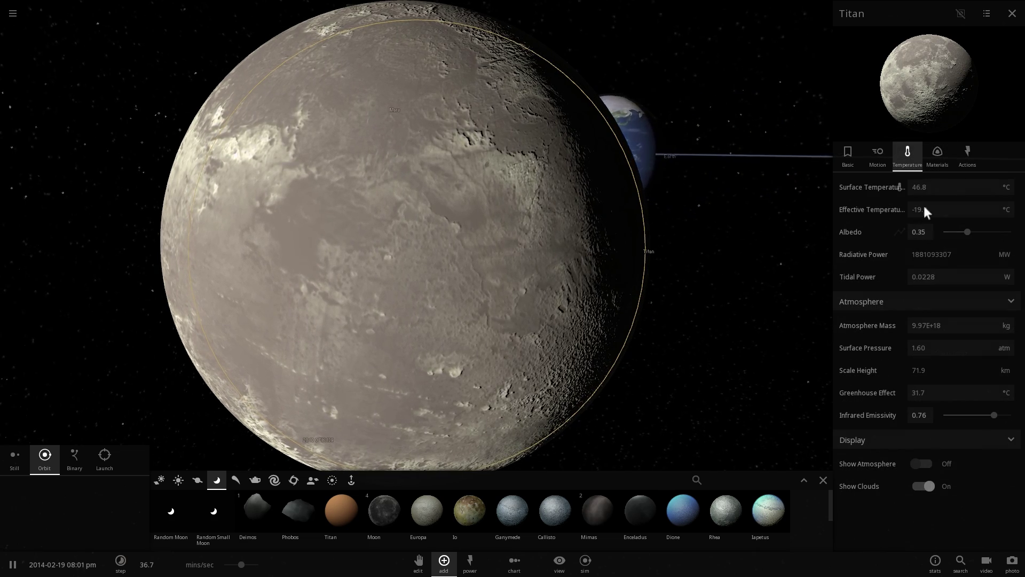
{"action": "left_click", "coordinate": [937, 156]}
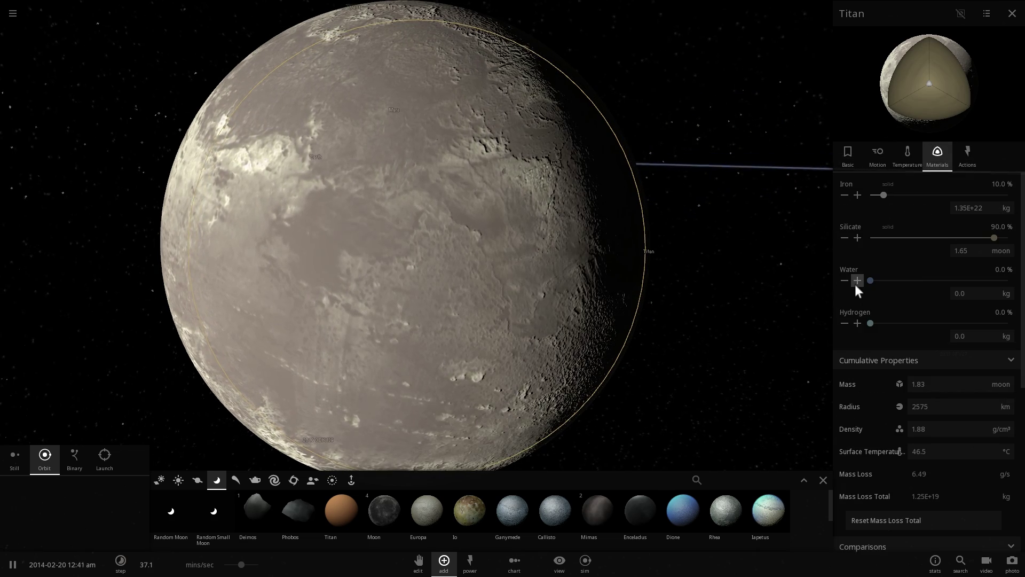
{"action": "left_click", "coordinate": [912, 155]}
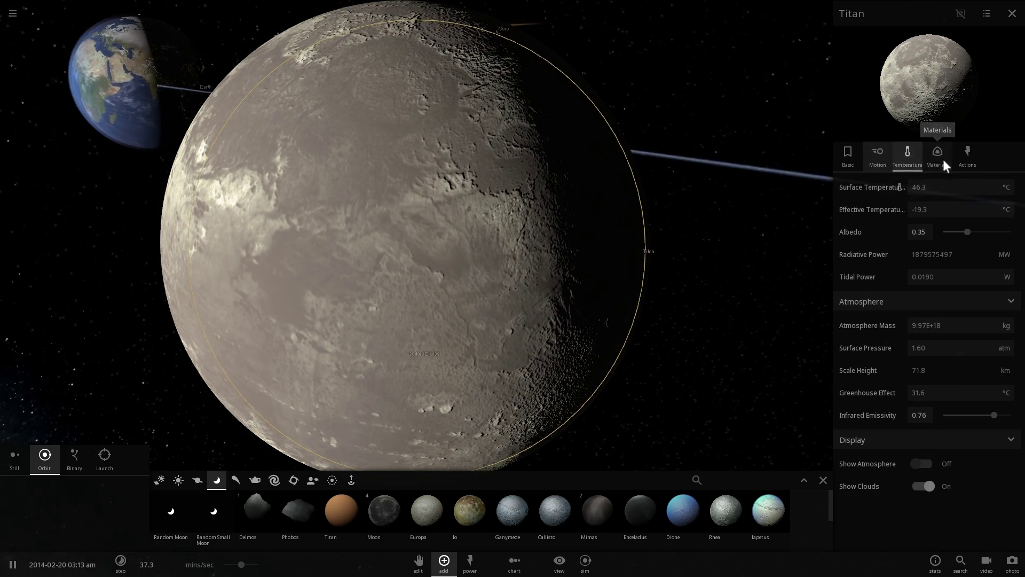
{"action": "left_click", "coordinate": [941, 158]}
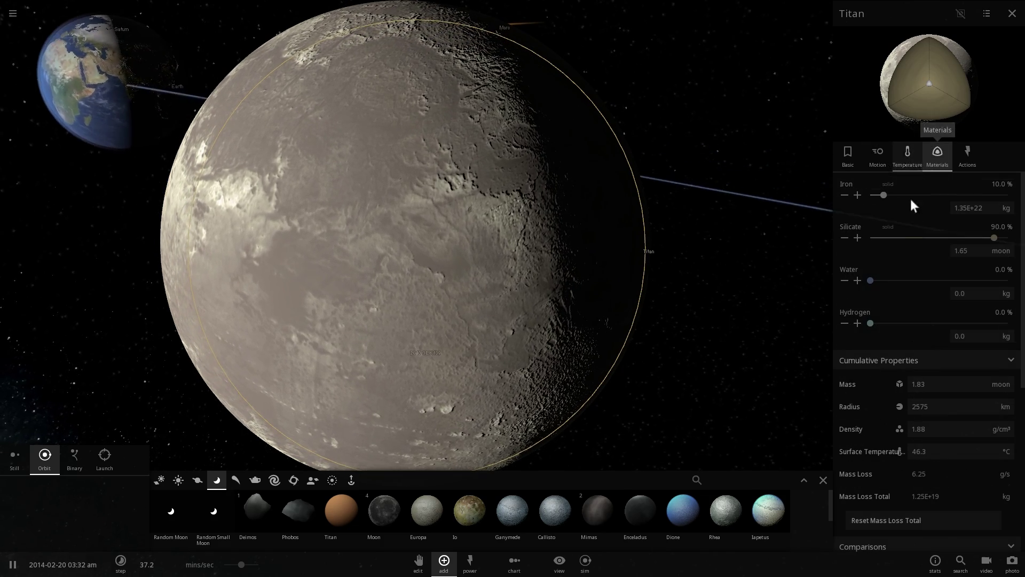
{"action": "left_click", "coordinate": [857, 281]}
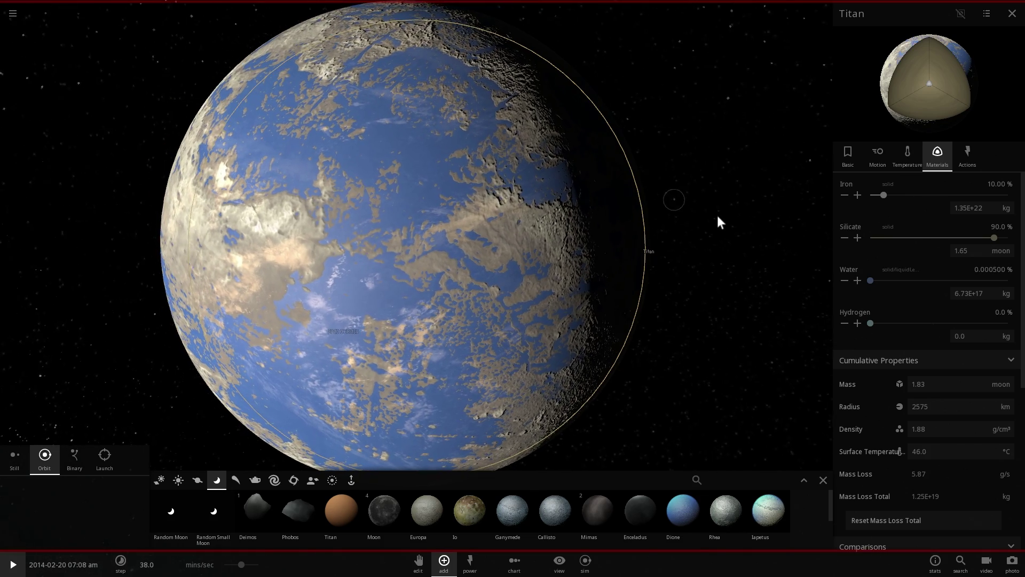
{"action": "key", "text": "space"}
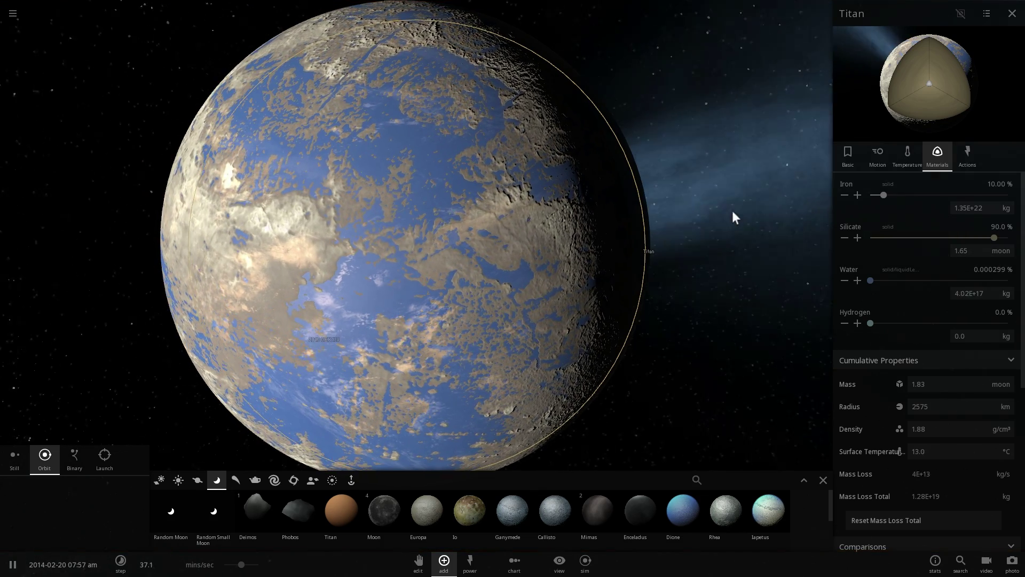
- Examine Titan's temperature properties and its surface up close and from farther away while the simulation runs
{"action": "left_click", "coordinate": [910, 155]}
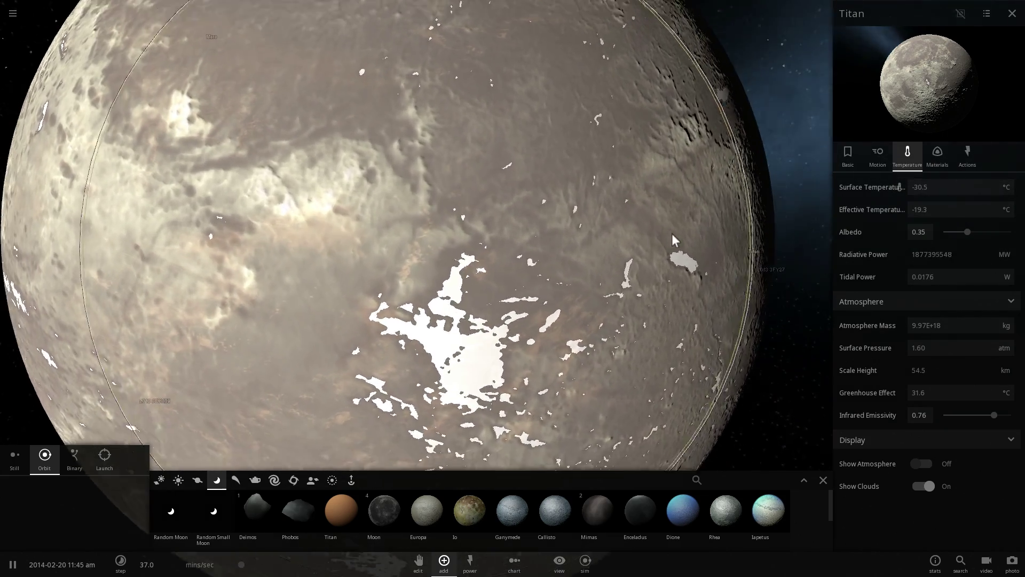
{"action": "scroll", "coordinate": [683, 235], "scroll_direction": "up", "scroll_amount": 5}
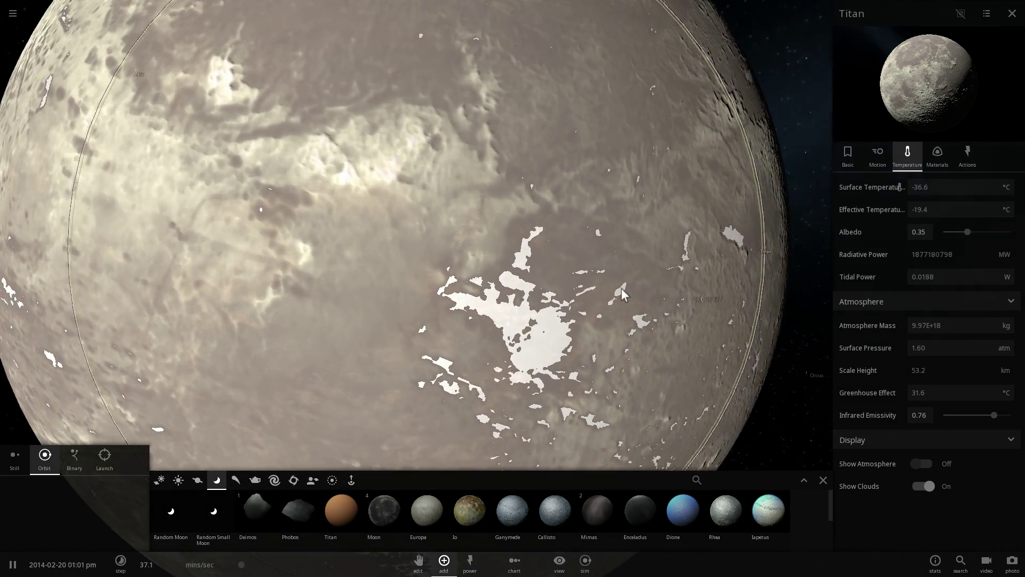
{"action": "scroll", "coordinate": [604, 269], "scroll_direction": "down", "scroll_amount": 5}
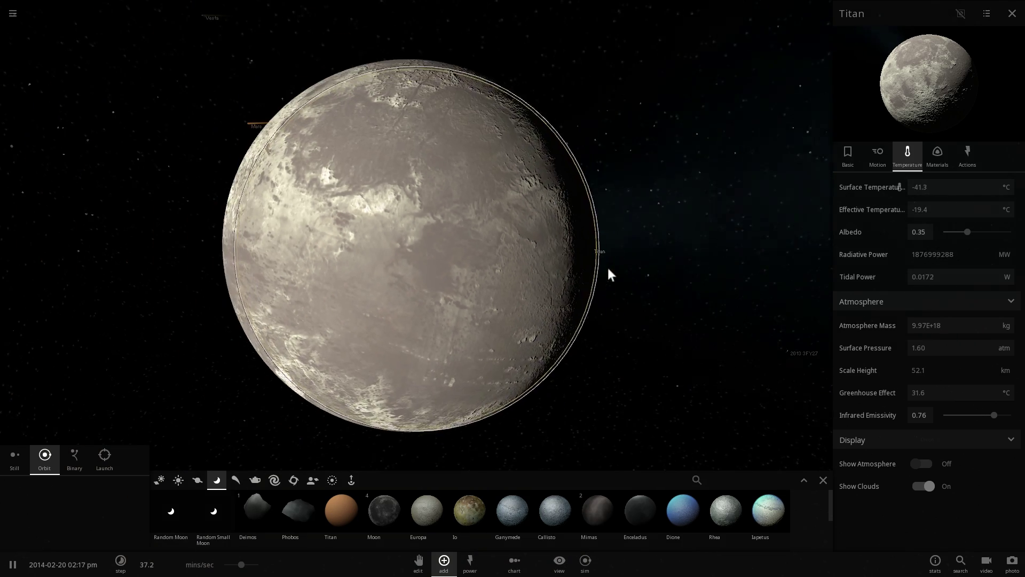
{"action": "scroll", "coordinate": [634, 284], "scroll_direction": "down", "scroll_amount": 3}
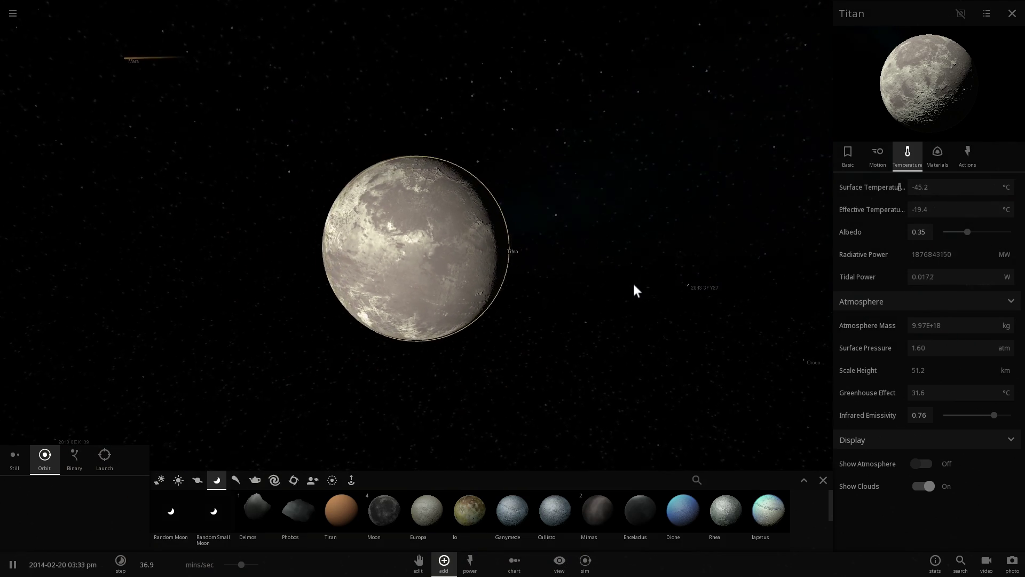
{"action": "scroll", "coordinate": [586, 284], "scroll_direction": "up", "scroll_amount": 5}
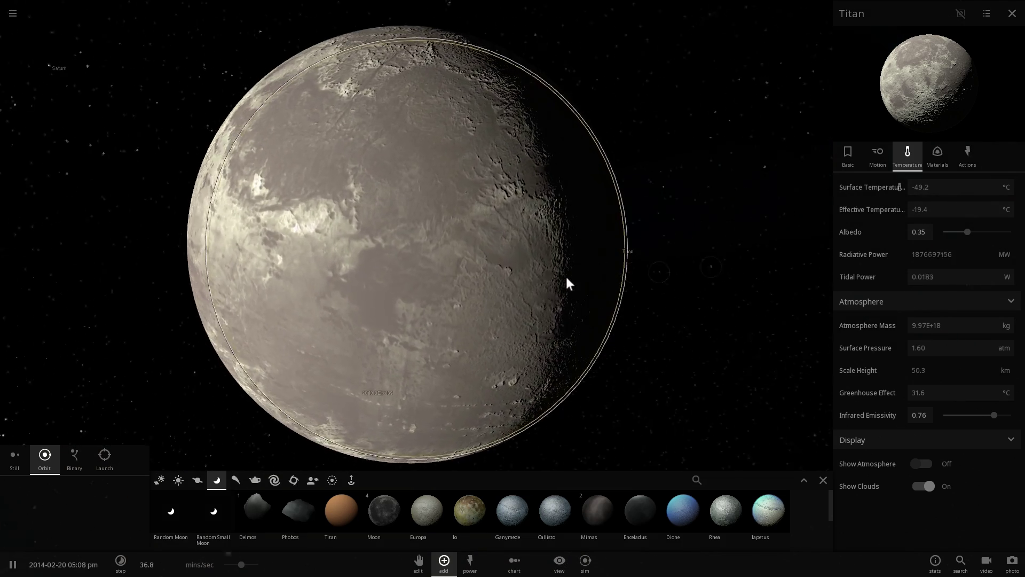
{"action": "left_click_drag", "start_coordinate": [566, 277], "coordinate": [563, 247]}
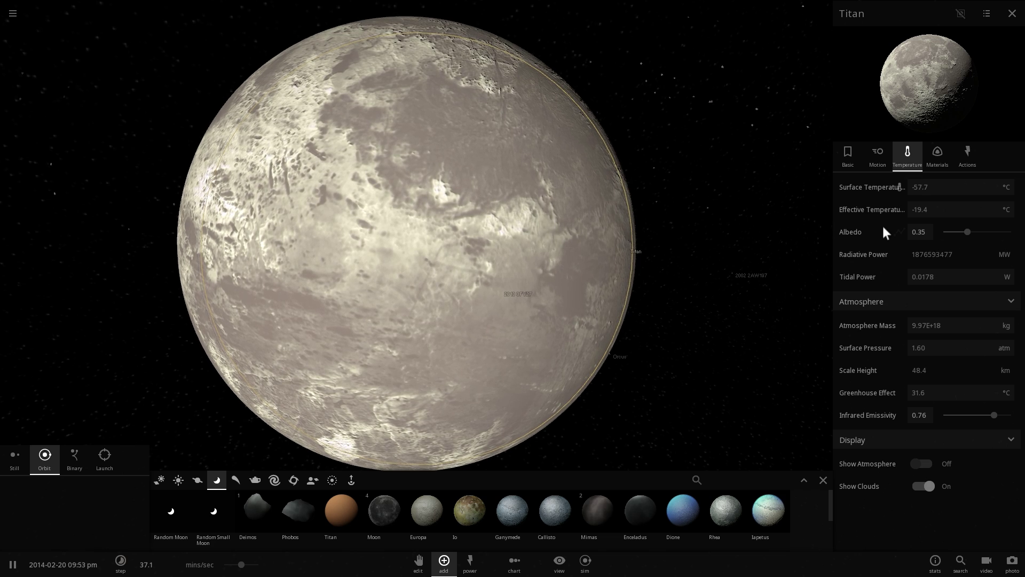
- Try to add a small amount of water to Titan's composition and check its surface
{"action": "mouse_move", "coordinate": [883, 231]}
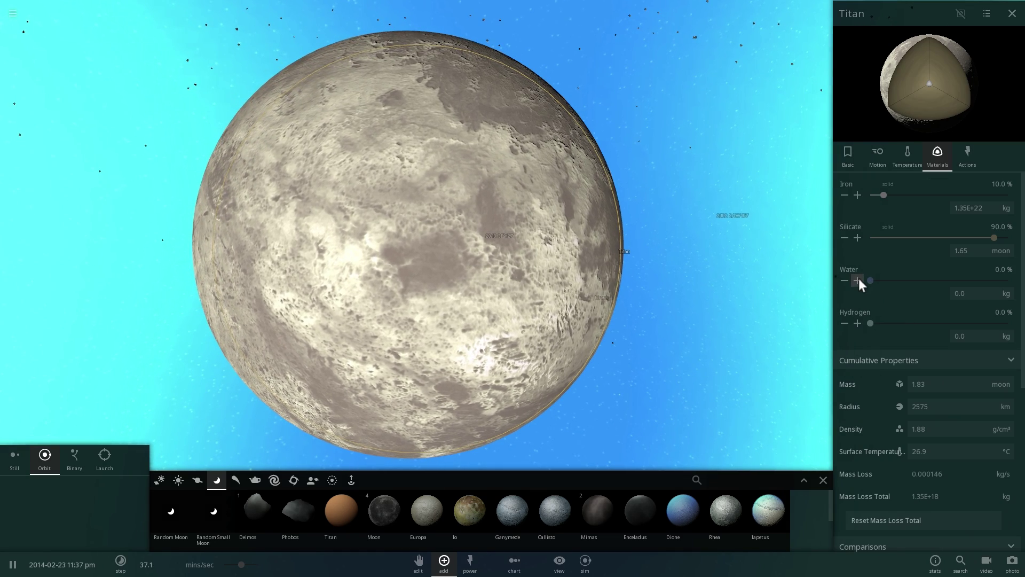
{"action": "left_click", "coordinate": [858, 280]}
{"action": "scroll", "coordinate": [694, 285], "scroll_direction": "down", "scroll_amount": 3}
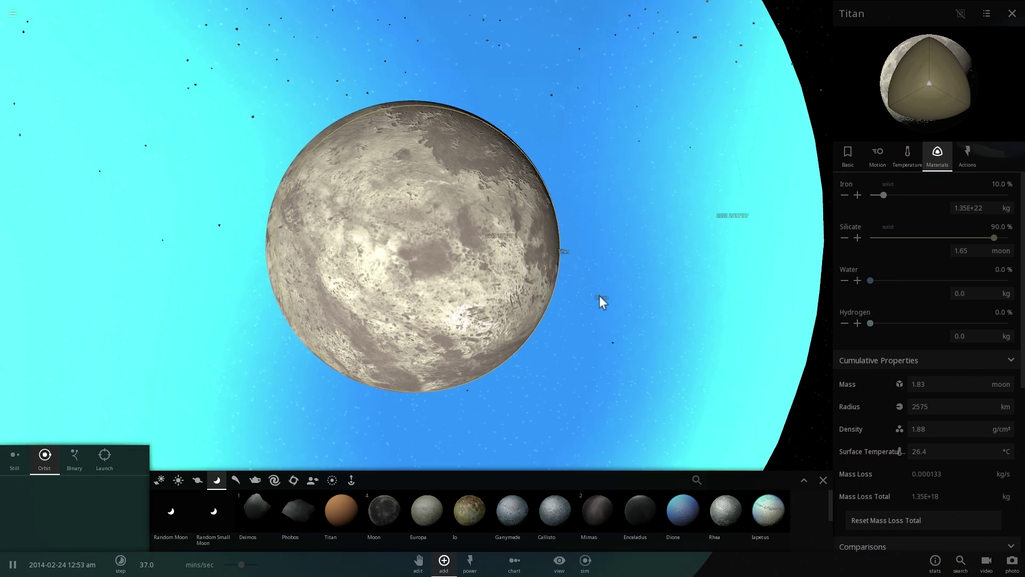
{"action": "scroll", "coordinate": [475, 363], "scroll_direction": "up", "scroll_amount": 5}
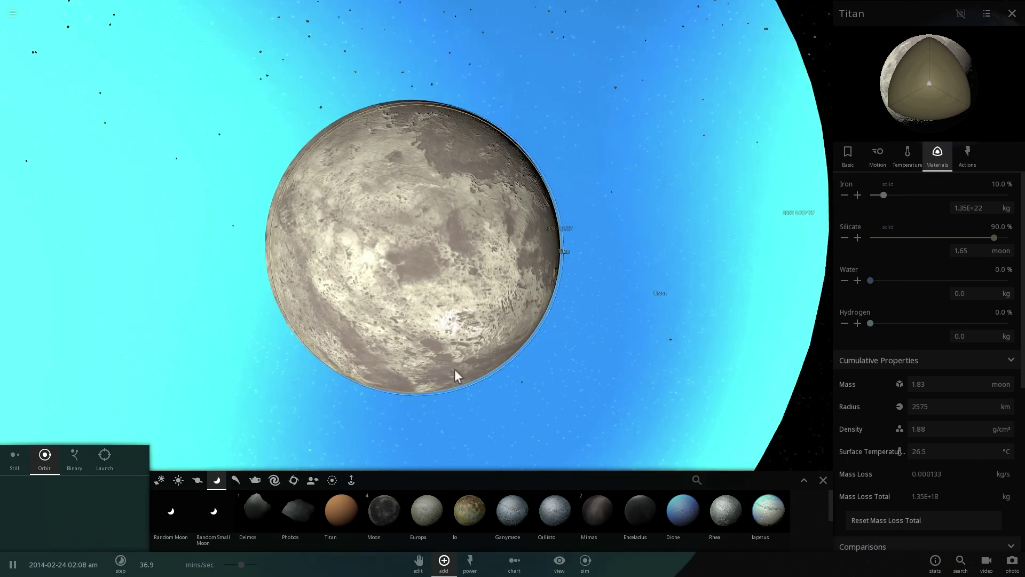
- Pause the simulation and place Chariklo in front of Titan as a launched object at 10.0 km/s
{"action": "left_click", "coordinate": [232, 481]}
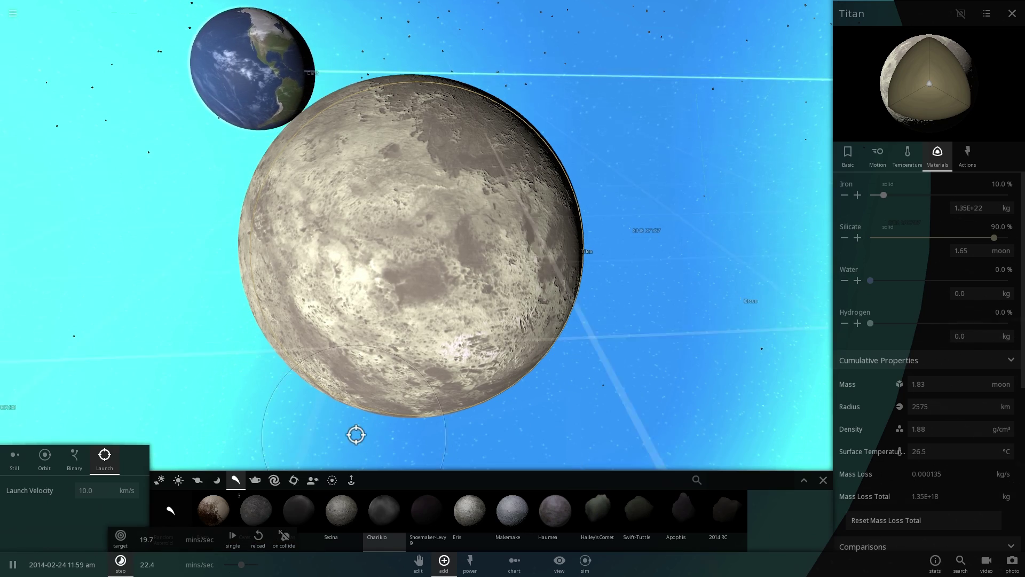
{"action": "scroll", "coordinate": [356, 434], "scroll_direction": "down", "scroll_amount": 5}
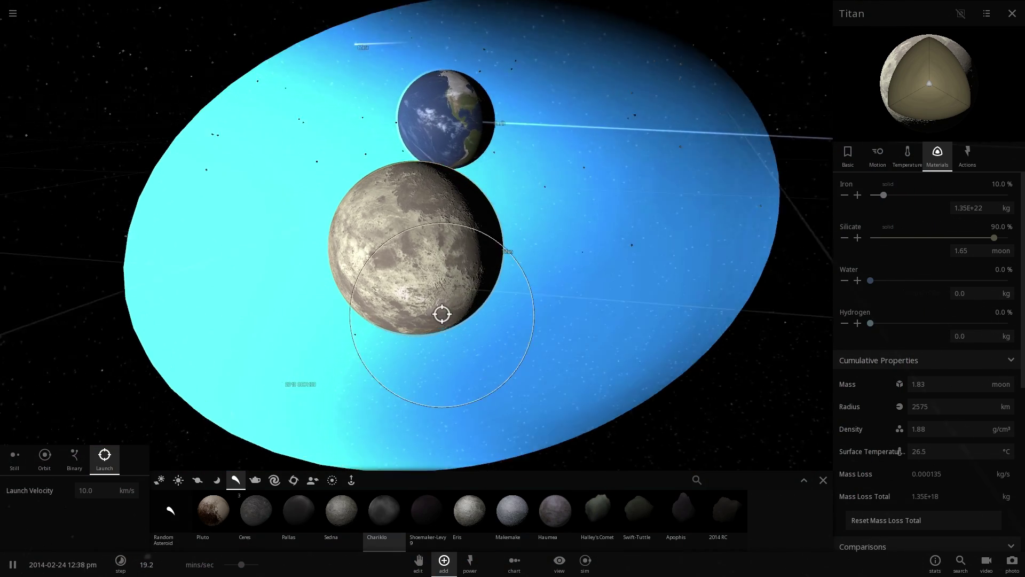
{"action": "scroll", "coordinate": [442, 314], "scroll_direction": "up", "scroll_amount": 3}
{"action": "key", "text": "space"}
{"action": "left_click", "coordinate": [458, 236]}
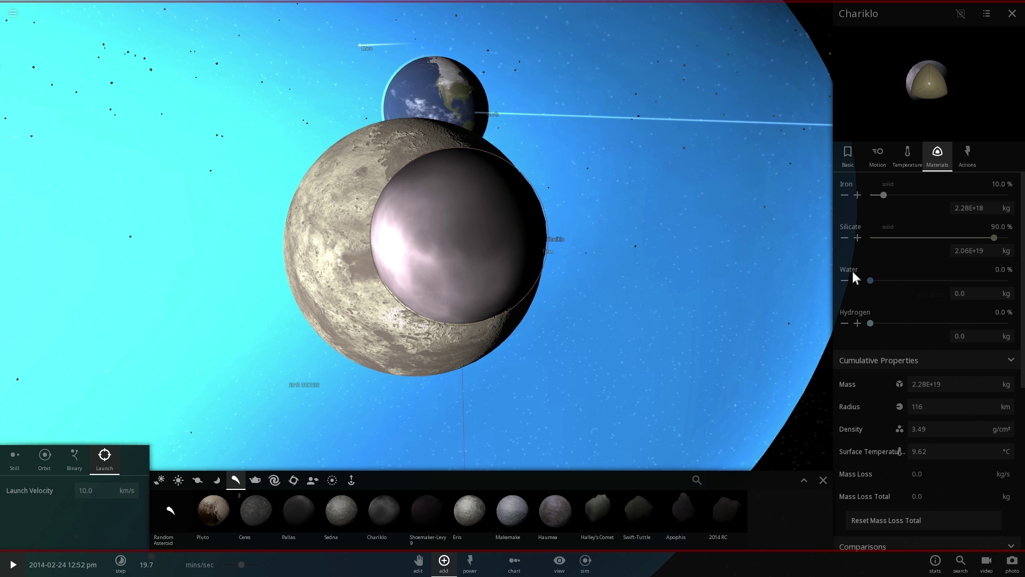
- Set Chariklo's composition to 100 % water and run the simulation so that it strikes Titan
{"action": "left_click_drag", "start_coordinate": [872, 284], "coordinate": [941, 283]}
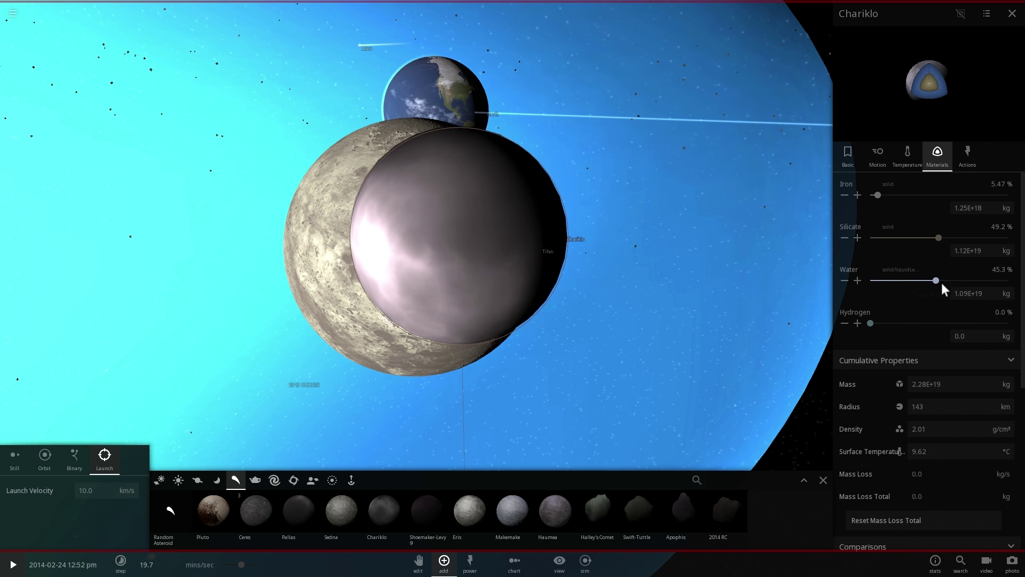
{"action": "right_click_drag", "start_coordinate": [414, 286], "coordinate": [489, 302]}
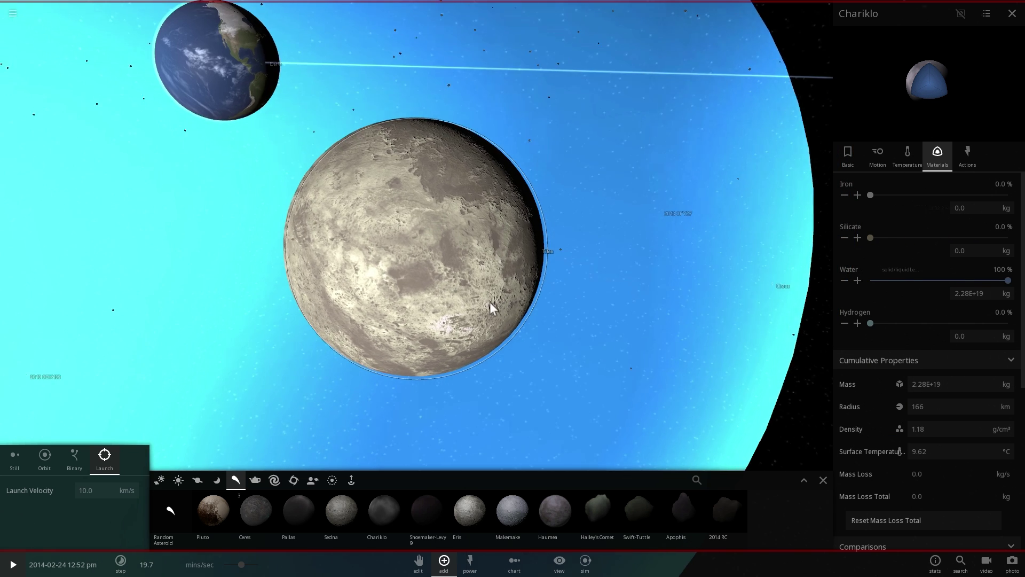
{"action": "scroll", "coordinate": [489, 302], "scroll_direction": "down", "scroll_amount": 3}
{"action": "key", "text": "space"}
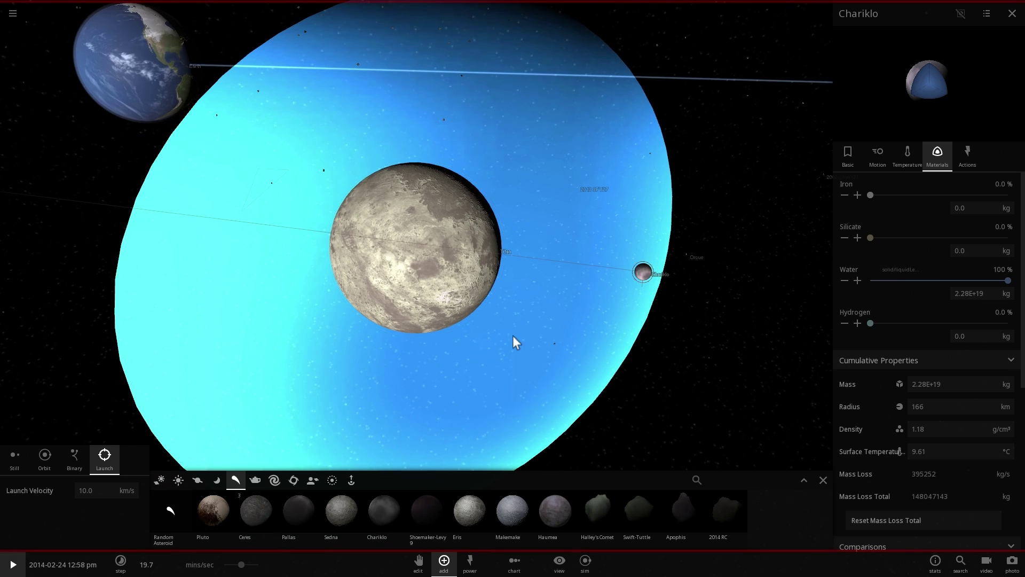
{"action": "scroll", "coordinate": [426, 373], "scroll_direction": "up", "scroll_amount": 5}
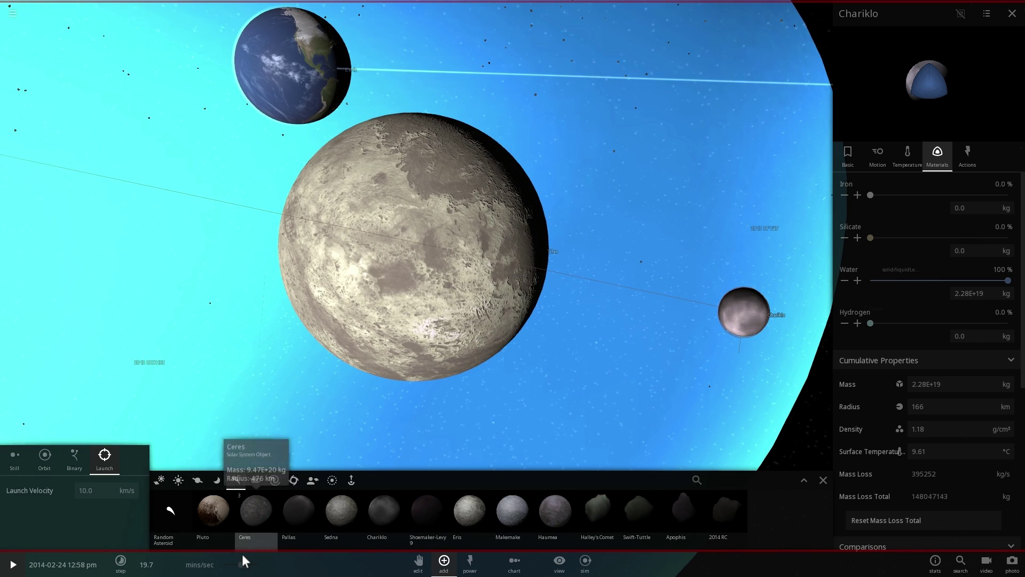
{"action": "scroll", "coordinate": [435, 392], "scroll_direction": "up", "scroll_amount": 3}
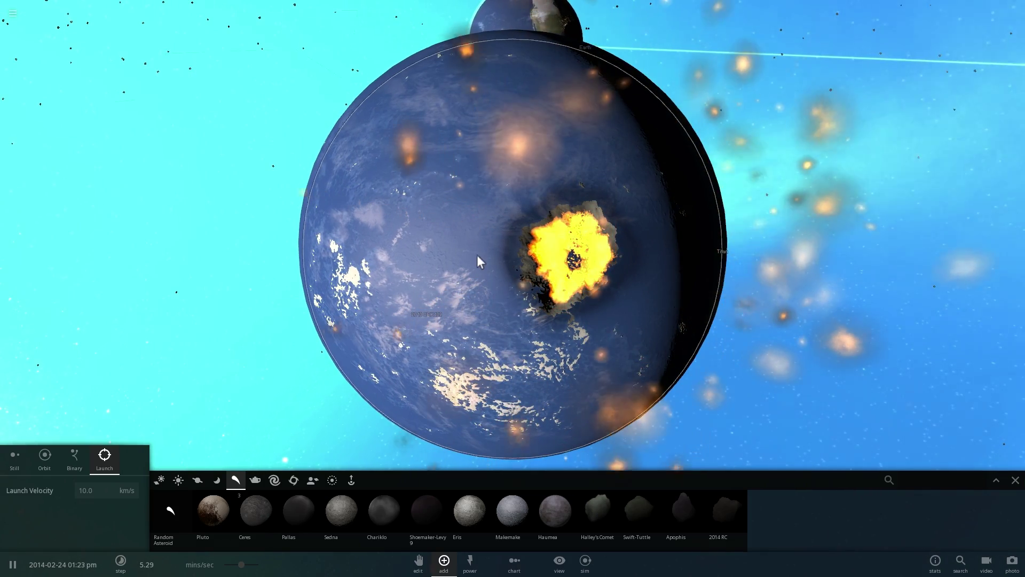
- Examine Titan's impact crater, surface and temperature properties from several distances, on the day and night sides
{"action": "right_click_drag", "start_coordinate": [461, 272], "coordinate": [528, 287]}
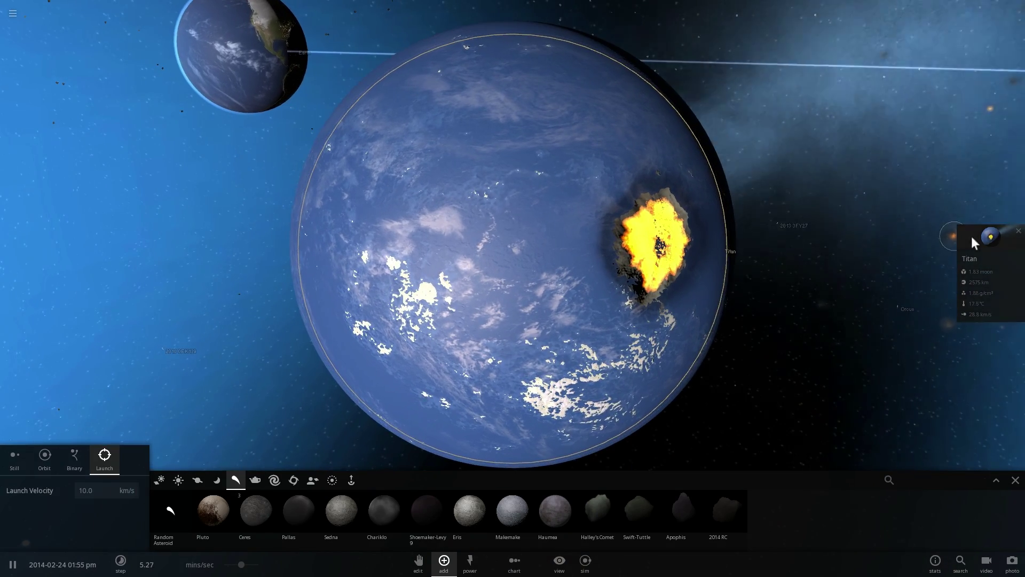
{"action": "left_click", "coordinate": [971, 235]}
{"action": "left_click", "coordinate": [899, 159]}
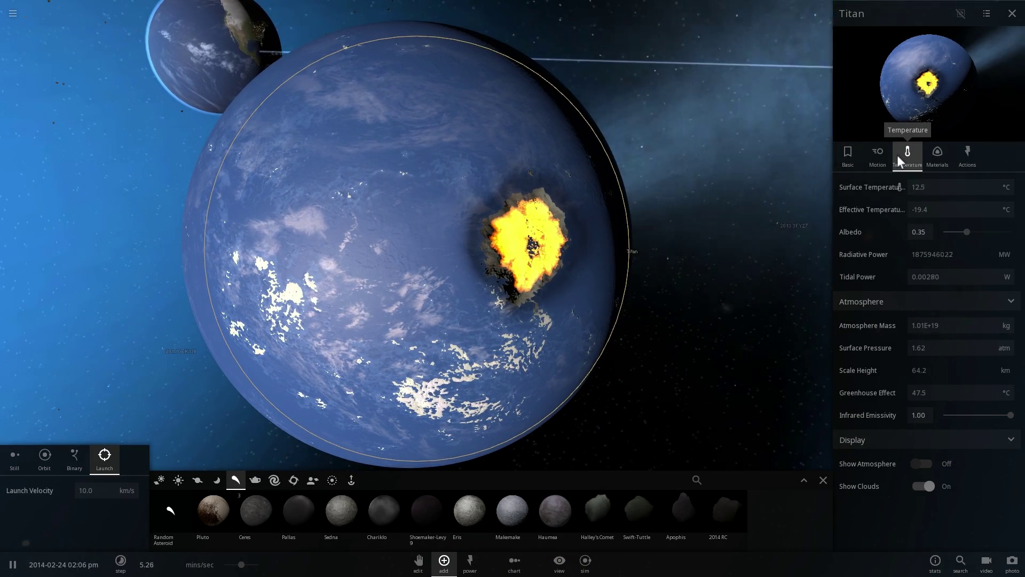
{"action": "scroll", "coordinate": [701, 235], "scroll_direction": "up", "scroll_amount": 5}
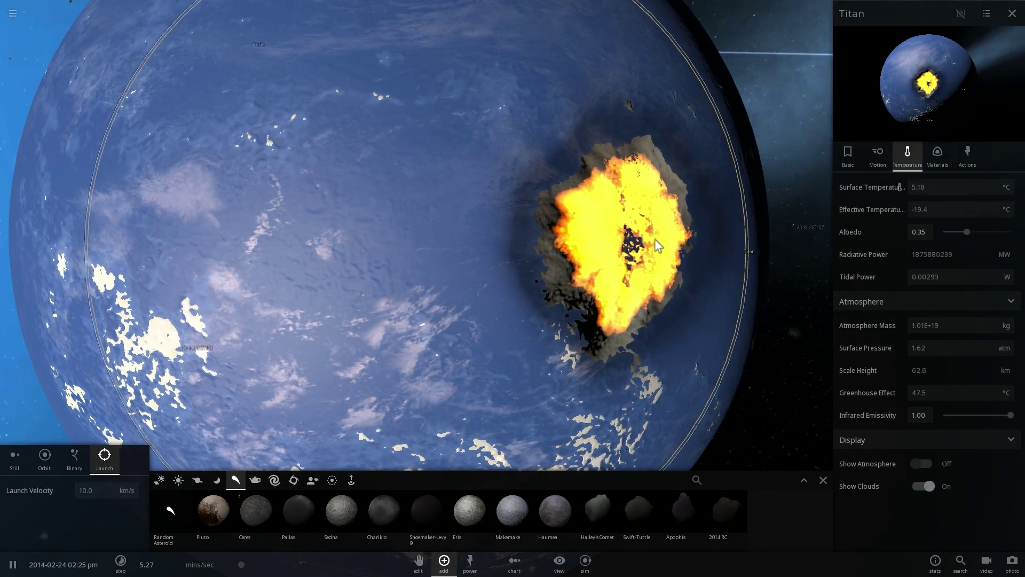
{"action": "scroll", "coordinate": [591, 266], "scroll_direction": "down", "scroll_amount": 2}
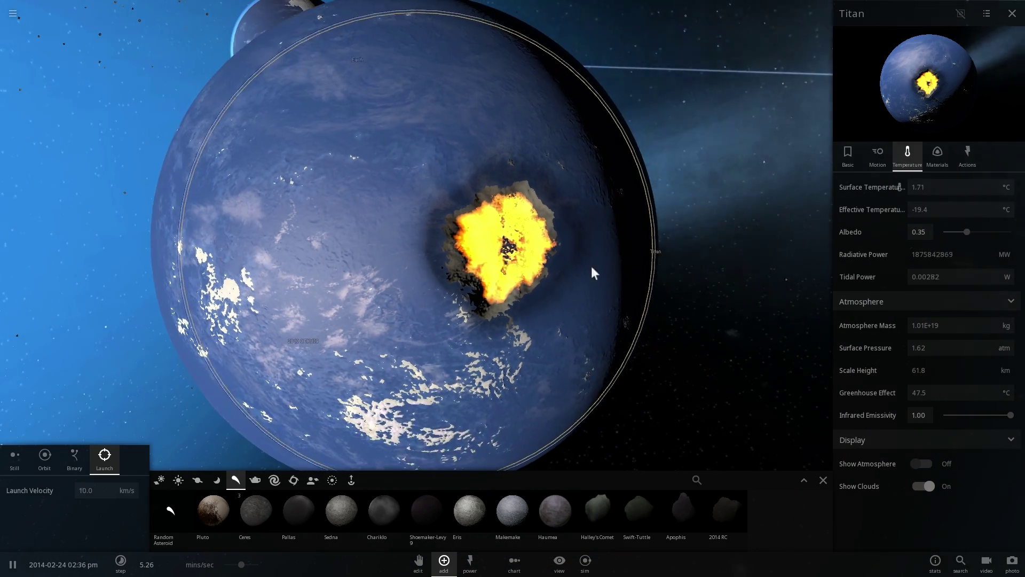
{"action": "scroll", "coordinate": [592, 267], "scroll_direction": "down", "scroll_amount": 5}
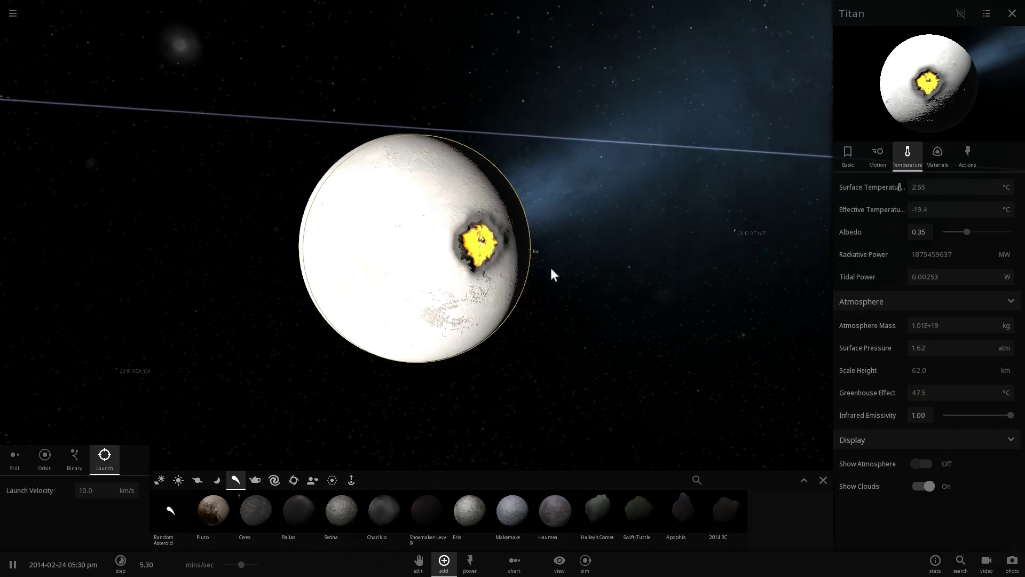
{"action": "scroll", "coordinate": [552, 271], "scroll_direction": "up", "scroll_amount": 3}
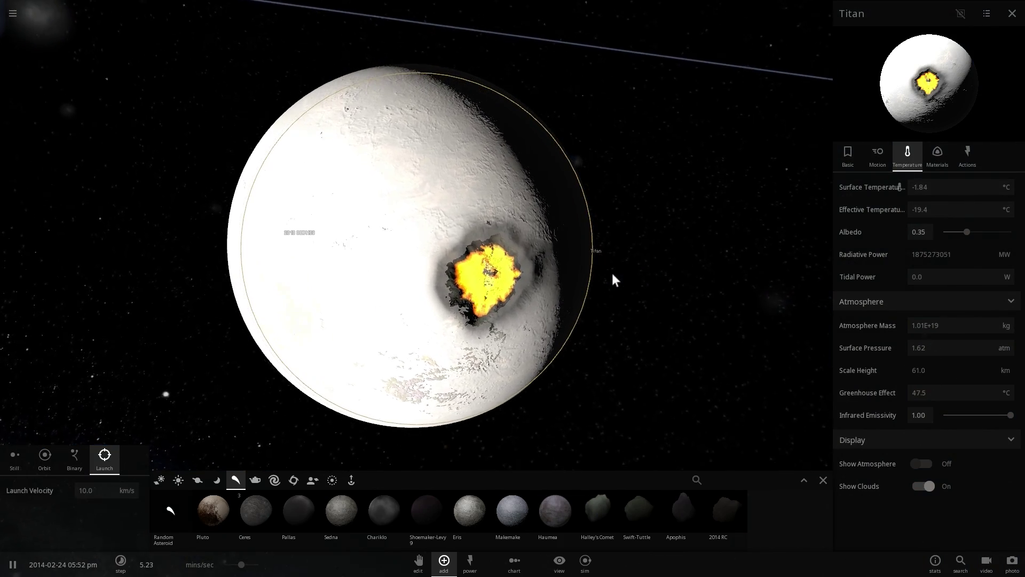
{"action": "right_click_drag", "start_coordinate": [692, 254], "coordinate": [521, 231]}
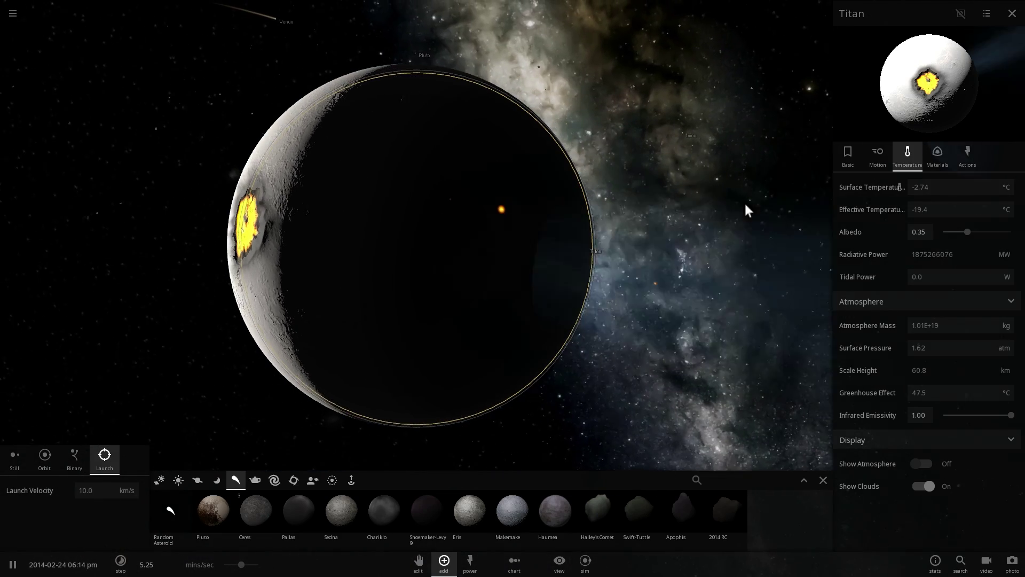
- Inspect Titan's glowing impact crater from all around the moon, close up and with Earth in the background
{"action": "scroll", "coordinate": [399, 283], "scroll_direction": "up", "scroll_amount": 3}
{"action": "right_click_drag", "start_coordinate": [400, 283], "coordinate": [569, 262]}
{"action": "right_click_drag", "start_coordinate": [496, 291], "coordinate": [584, 262]}
{"action": "left_click_drag", "start_coordinate": [584, 268], "coordinate": [682, 315]}
{"action": "scroll", "coordinate": [583, 304], "scroll_direction": "down", "scroll_amount": 3}
{"action": "right_click_drag", "start_coordinate": [583, 298], "coordinate": [706, 292]}
{"action": "scroll", "coordinate": [658, 320], "scroll_direction": "down", "scroll_amount": 4}
{"action": "right_click_drag", "start_coordinate": [643, 243], "coordinate": [471, 296]}
{"action": "scroll", "coordinate": [471, 297], "scroll_direction": "up", "scroll_amount": 4}
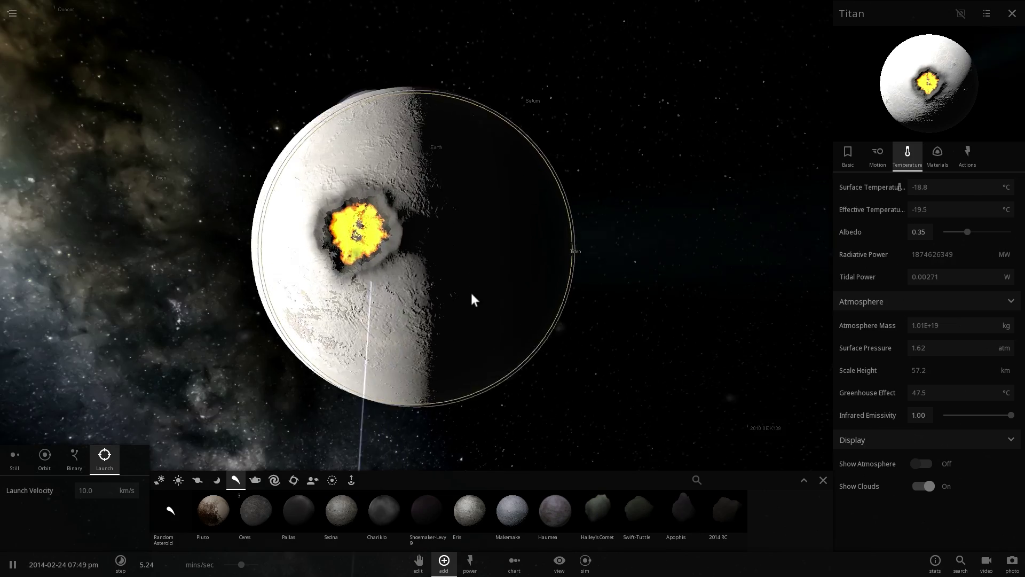
{"action": "right_click_drag", "start_coordinate": [501, 266], "coordinate": [640, 251]}
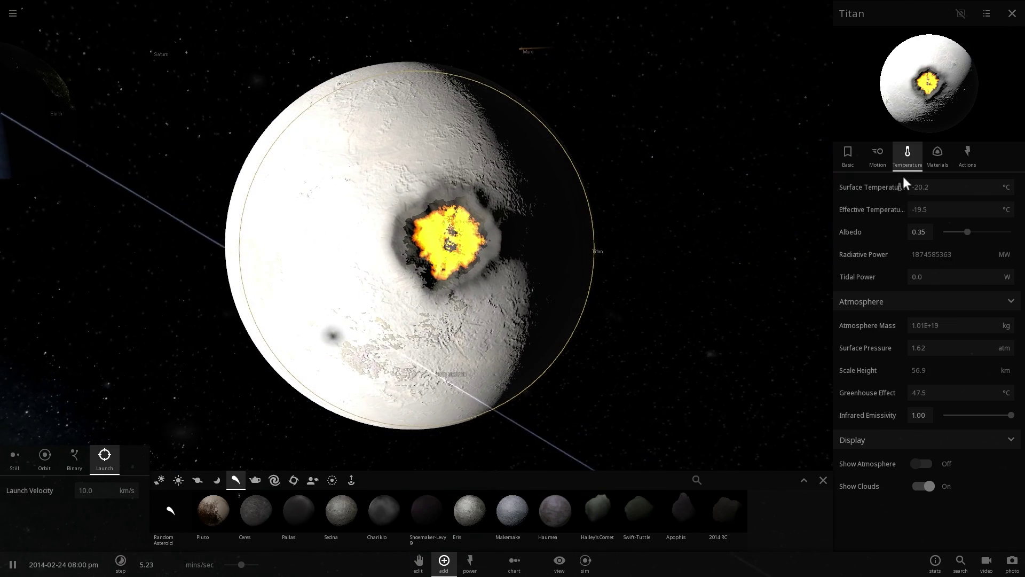
{"action": "right_click_drag", "start_coordinate": [796, 186], "coordinate": [598, 201]}
{"action": "scroll", "coordinate": [598, 200], "scroll_direction": "down", "scroll_amount": 4}
- Check Titan's motion properties, including tidal effects and orbital elements, along with its temperature properties
{"action": "left_click", "coordinate": [867, 157]}
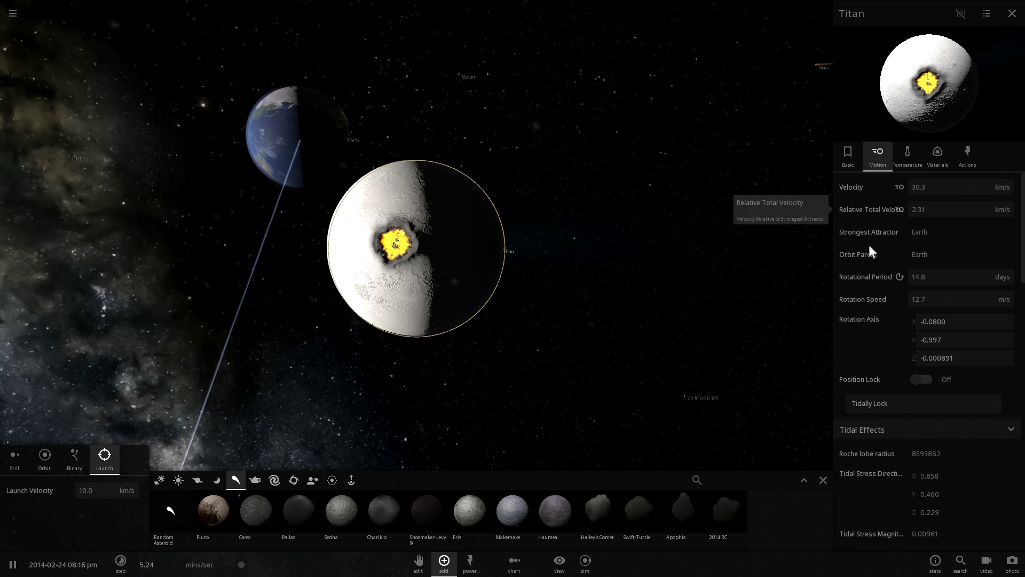
{"action": "scroll", "coordinate": [621, 240], "scroll_direction": "down", "scroll_amount": 2}
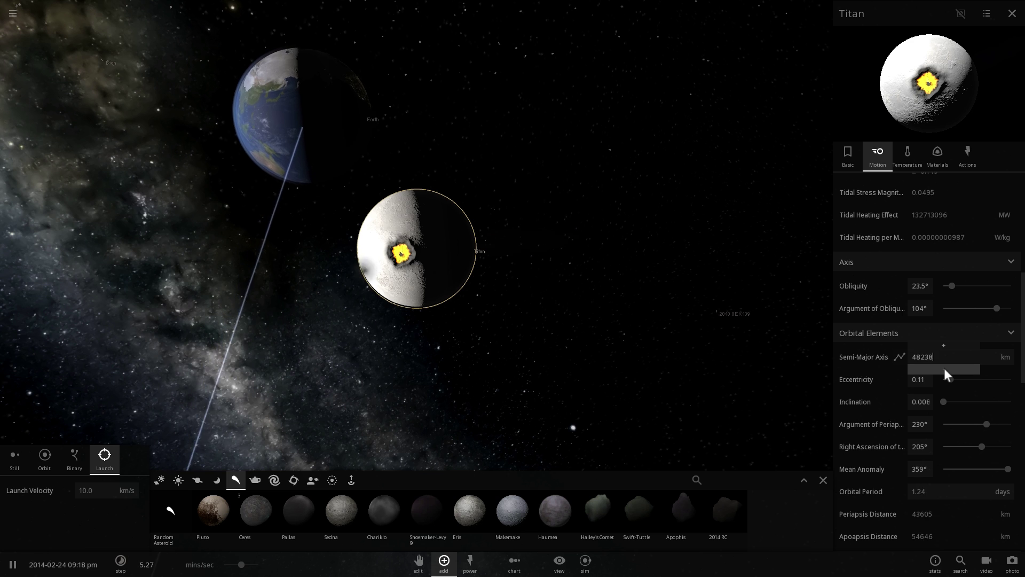
{"action": "left_click_drag", "start_coordinate": [791, 341], "coordinate": [608, 267]}
{"action": "right_click_drag", "start_coordinate": [606, 262], "coordinate": [622, 239]}
{"action": "scroll", "coordinate": [621, 239], "scroll_direction": "up", "scroll_amount": 3}
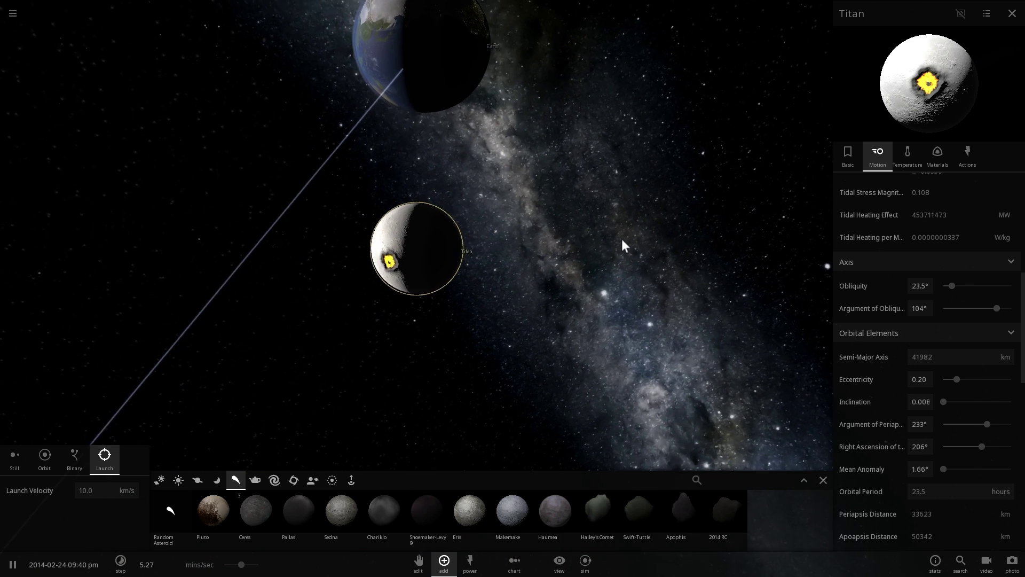
{"action": "left_click", "coordinate": [899, 161]}
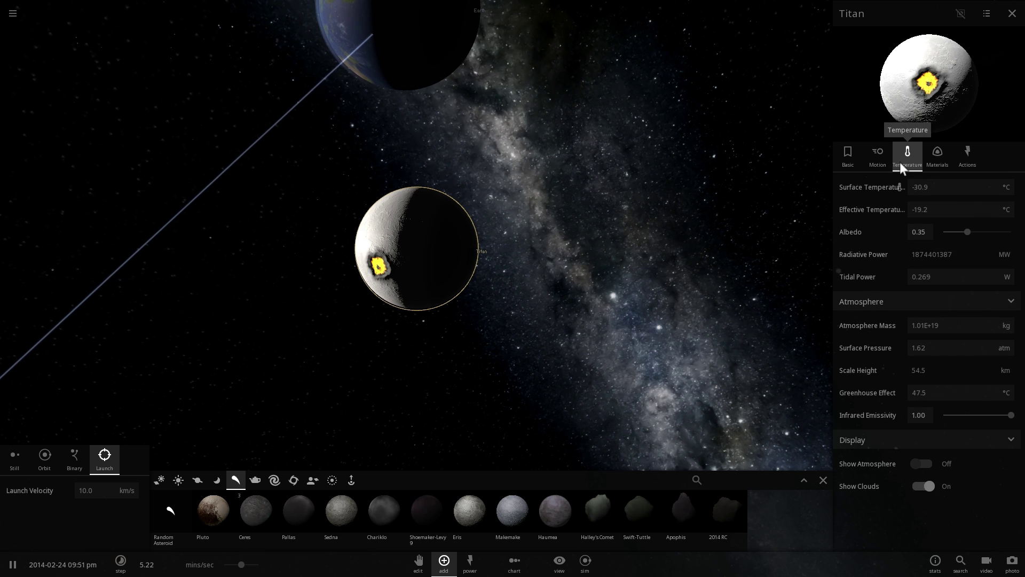
{"action": "left_click", "coordinate": [867, 159]}
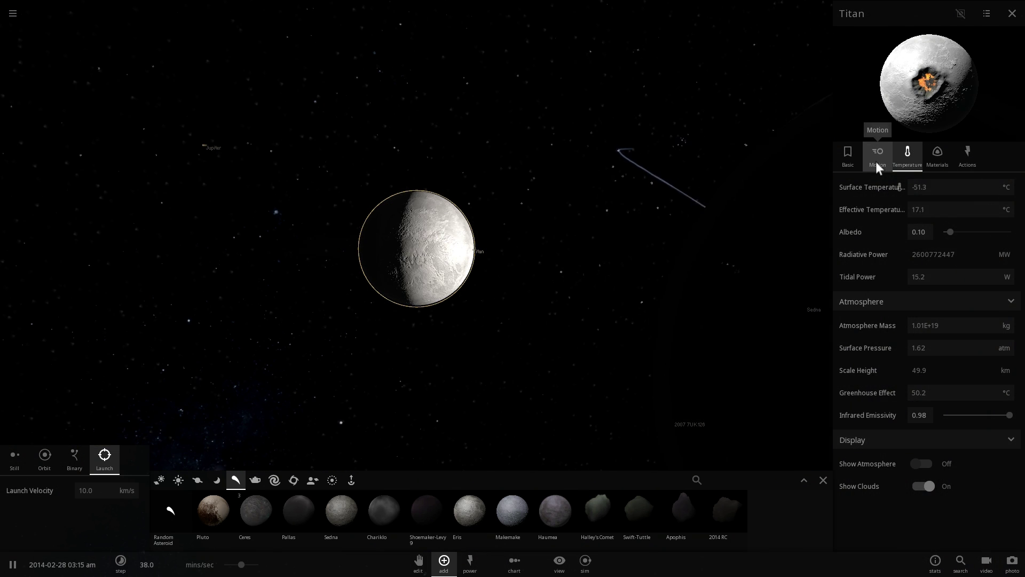
{"action": "left_click", "coordinate": [875, 161]}
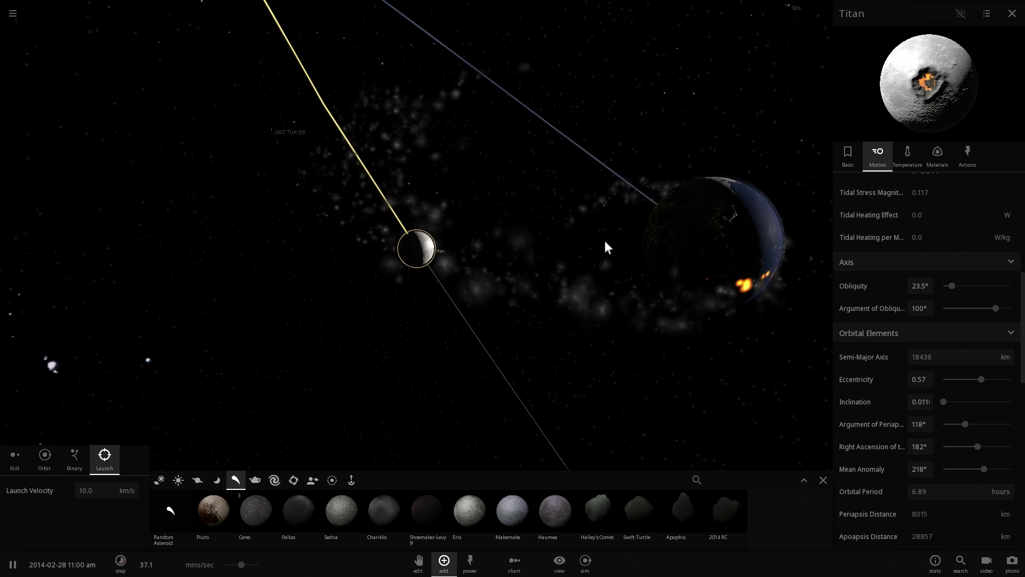
- Focus on Earth and examine its impact scars and the surrounding debris from several sides and distances
{"action": "left_click", "coordinate": [653, 205]}
{"action": "left_click", "coordinate": [574, 240]}
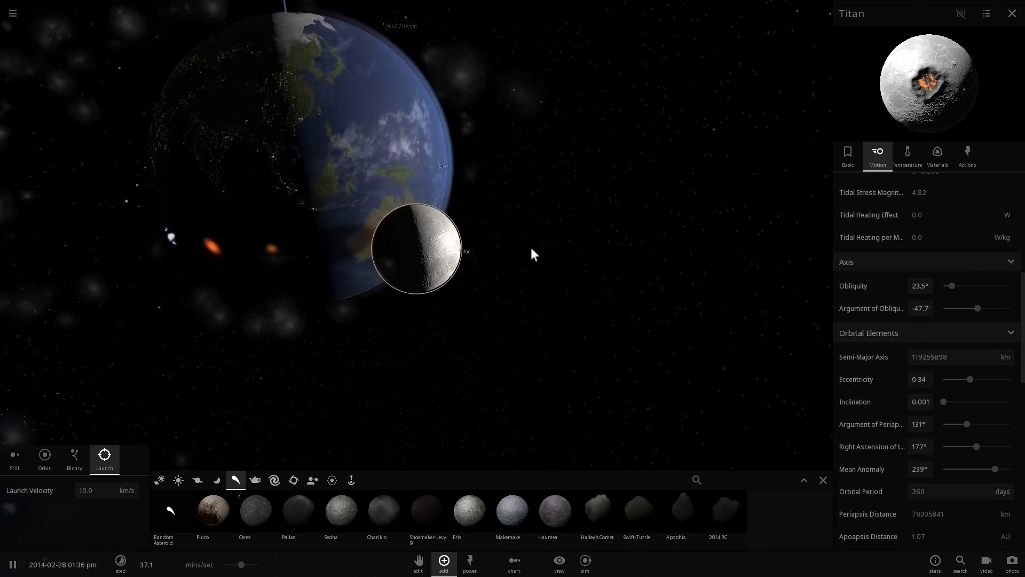
{"action": "left_click_drag", "start_coordinate": [530, 245], "coordinate": [620, 139]}
{"action": "scroll", "coordinate": [599, 248], "scroll_direction": "up", "scroll_amount": 5}
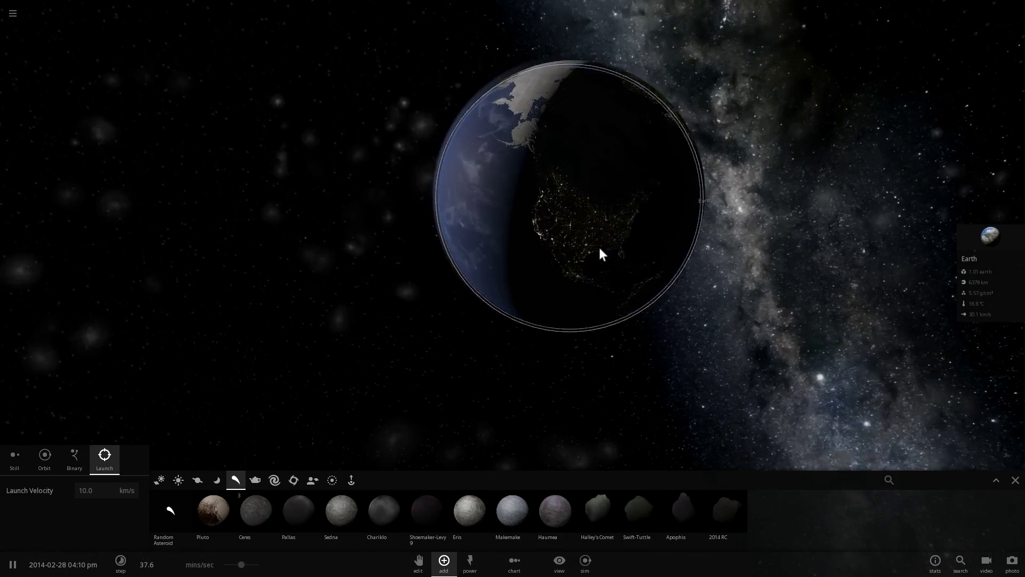
{"action": "left_click_drag", "start_coordinate": [599, 248], "coordinate": [729, 185]}
{"action": "scroll", "coordinate": [671, 191], "scroll_direction": "down", "scroll_amount": 3}
{"action": "left_click_drag", "start_coordinate": [613, 191], "coordinate": [674, 178]}
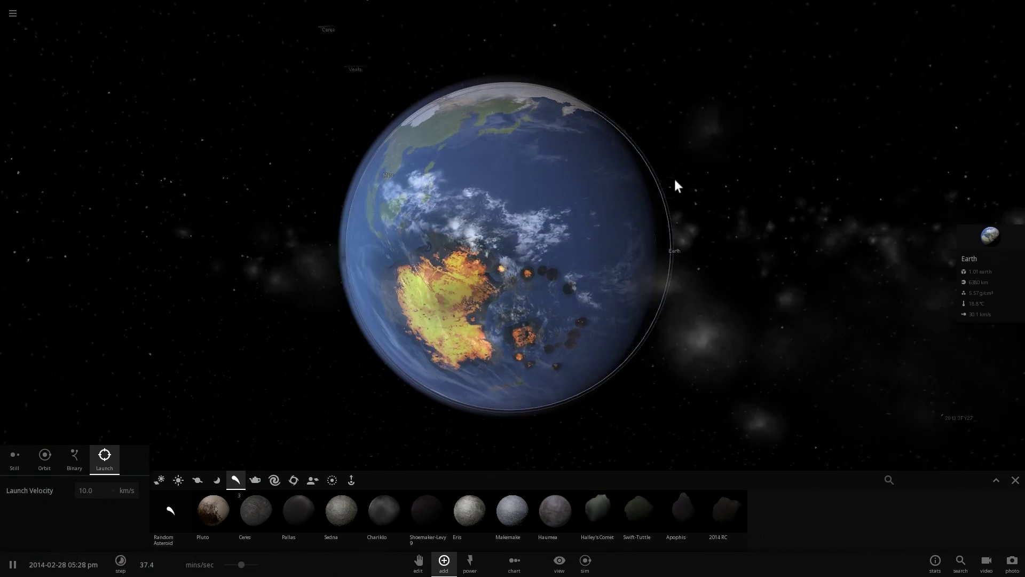
{"action": "right_click_drag", "start_coordinate": [674, 178], "coordinate": [688, 200]}
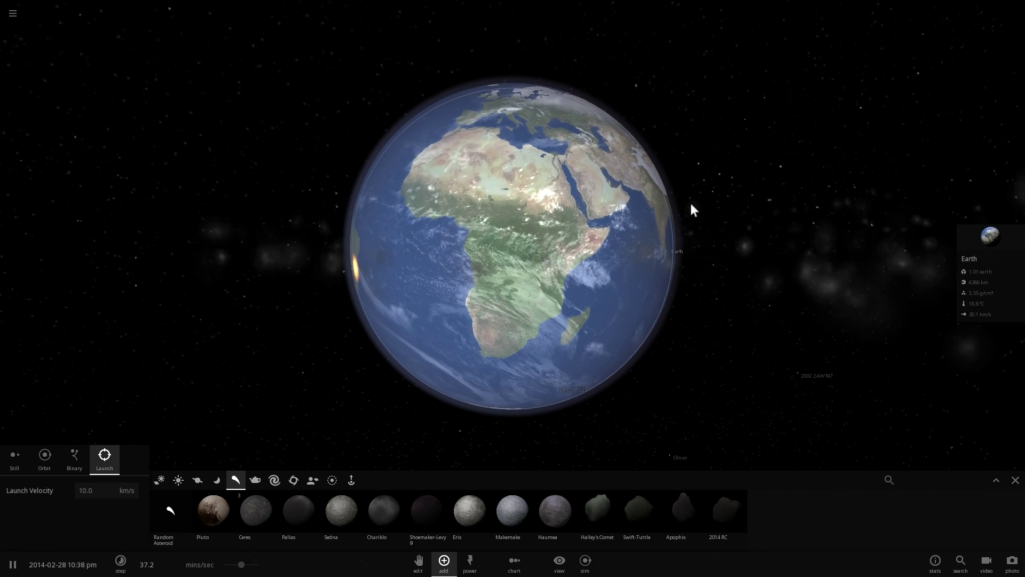
{"action": "scroll", "coordinate": [590, 168], "scroll_direction": "down", "scroll_amount": 3}
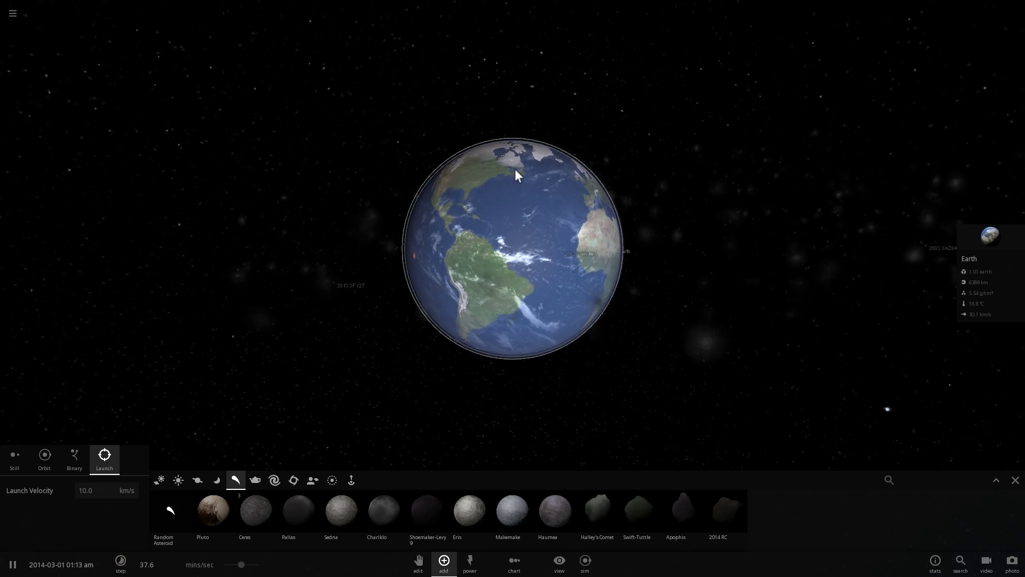
{"action": "right_click_drag", "start_coordinate": [515, 169], "coordinate": [611, 172]}
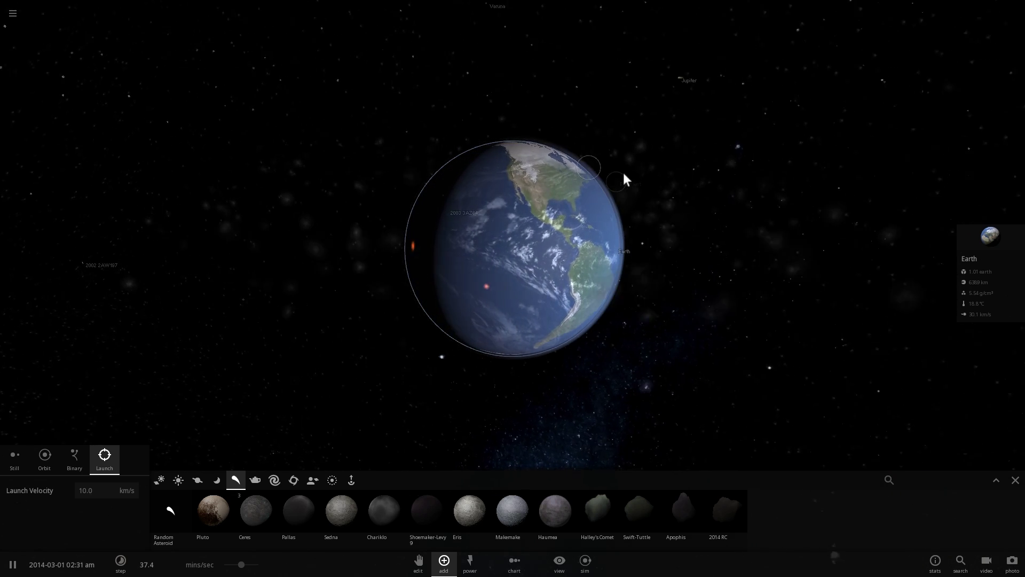
{"action": "right_click_drag", "start_coordinate": [600, 189], "coordinate": [503, 193]}
{"action": "scroll", "coordinate": [502, 194], "scroll_direction": "down", "scroll_amount": 3}
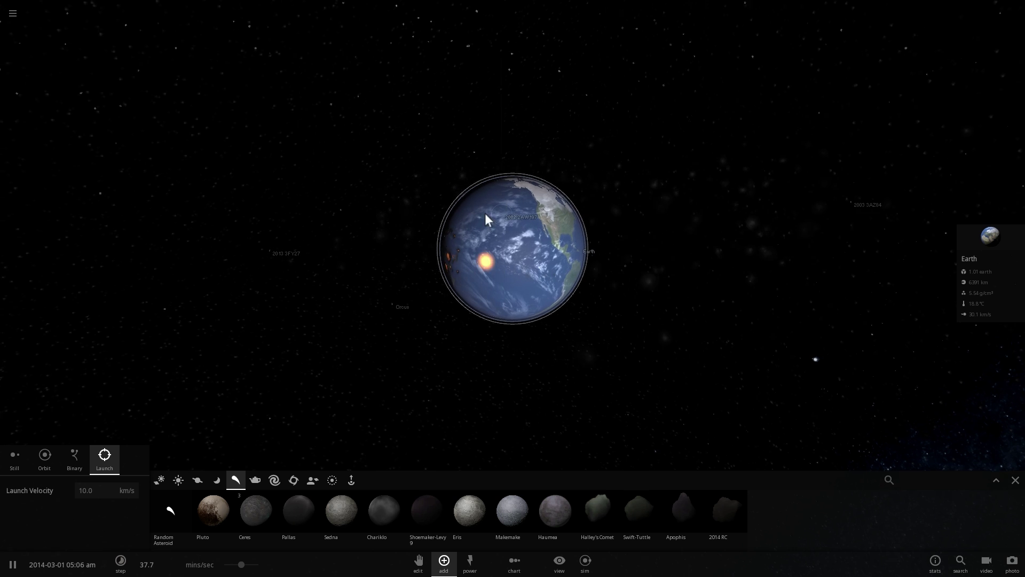
{"action": "scroll", "coordinate": [481, 214], "scroll_direction": "up", "scroll_amount": 3}
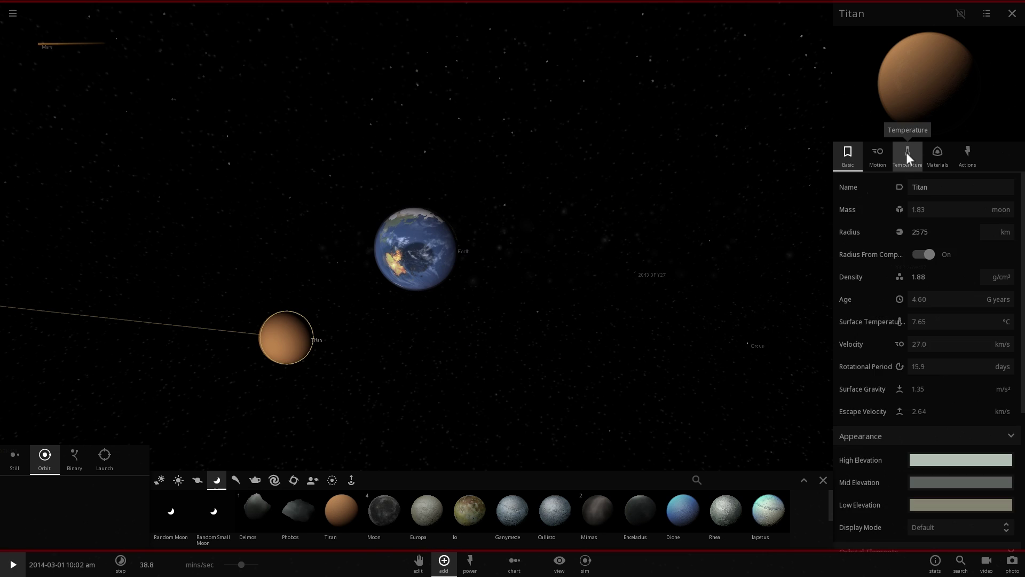
- Run the simulation with the new Titan near Earth and check its temperature and material properties
{"action": "left_click", "coordinate": [906, 155]}
{"action": "key", "text": "space"}
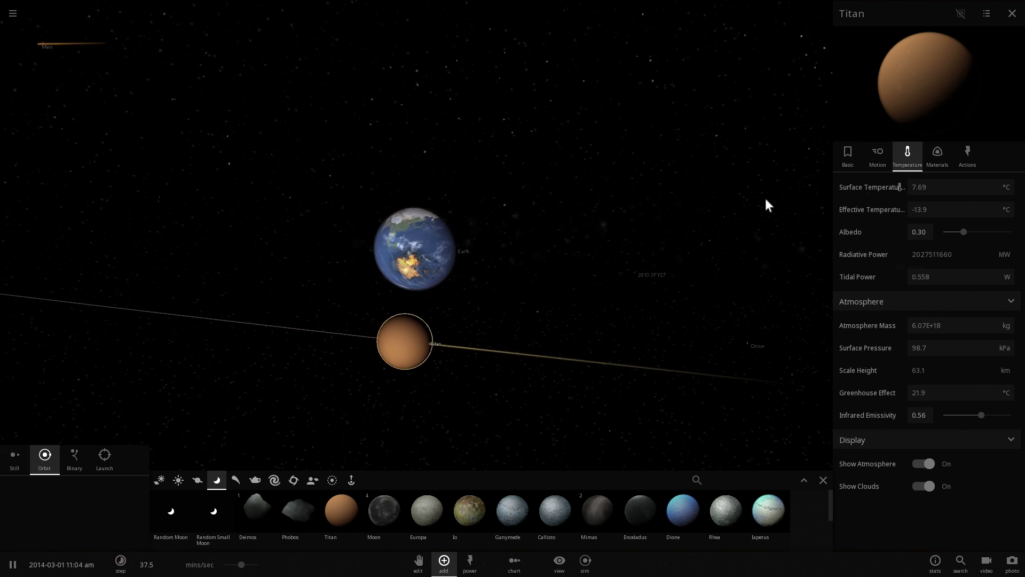
{"action": "left_click", "coordinate": [943, 158]}
{"action": "left_click", "coordinate": [908, 155]}
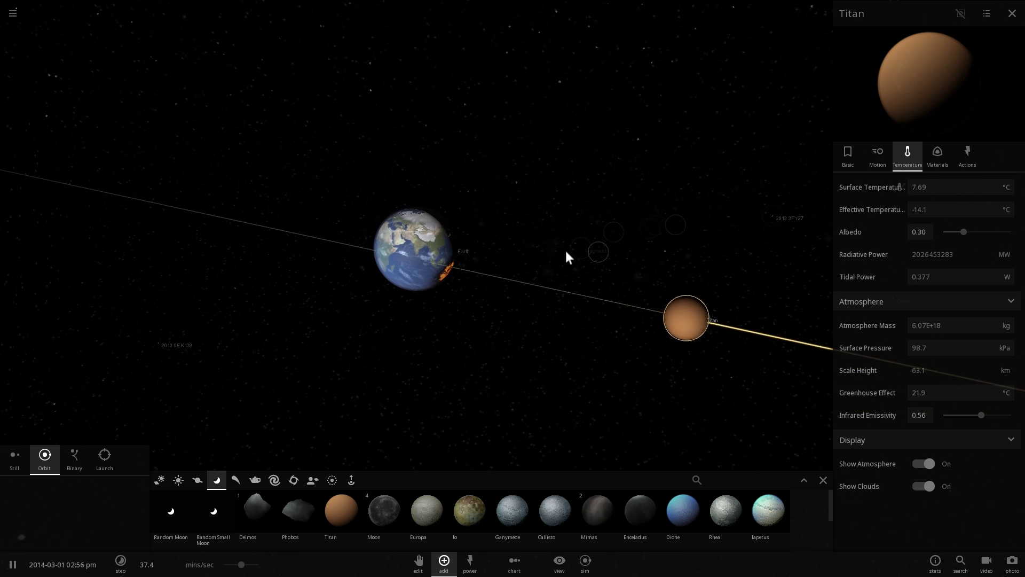
- Add a second Titan in orbit around Earth
{"action": "left_click", "coordinate": [428, 258]}
{"action": "left_click", "coordinate": [343, 508]}
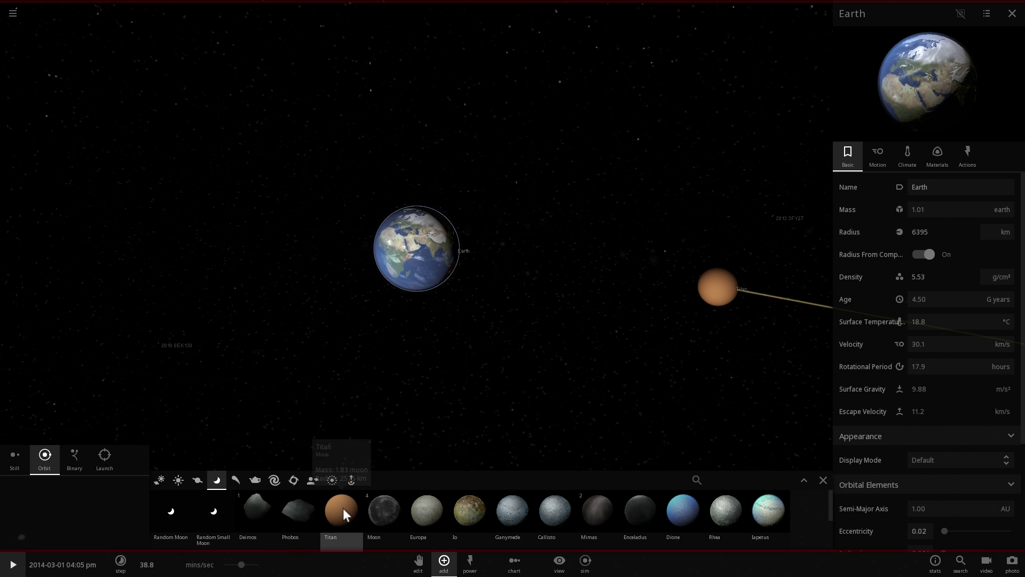
{"action": "left_click", "coordinate": [238, 388]}
- Compare the temperature properties of the two Titans as they move around Earth
{"action": "left_click", "coordinate": [907, 155]}
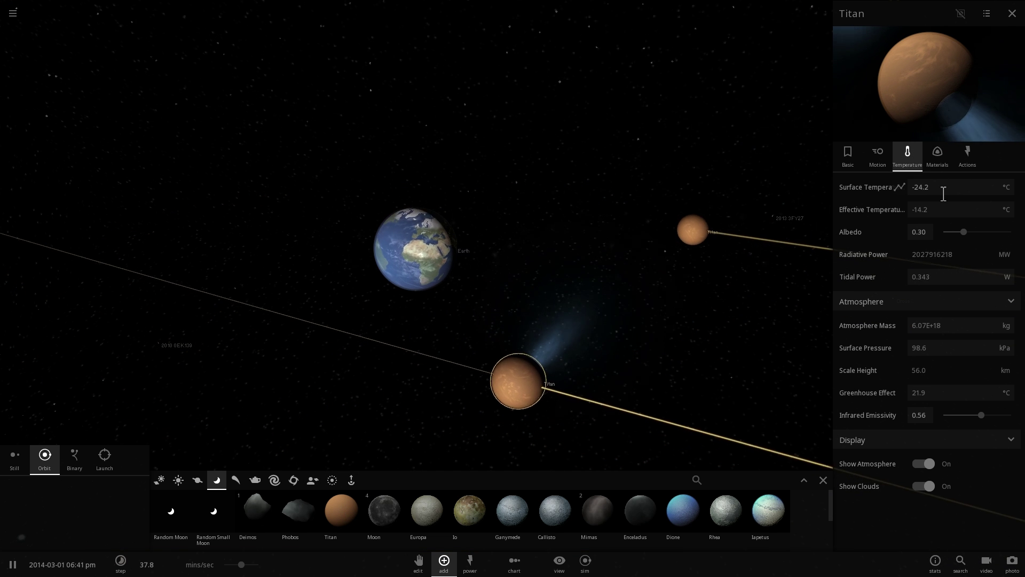
{"action": "left_click_drag", "start_coordinate": [721, 219], "coordinate": [650, 338]}
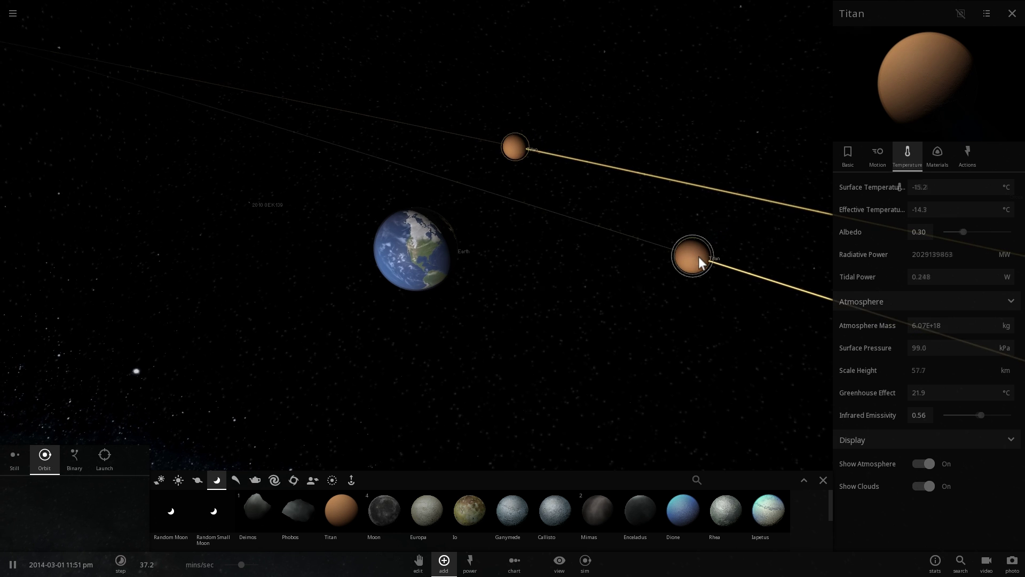
{"action": "left_click", "coordinate": [587, 179]}
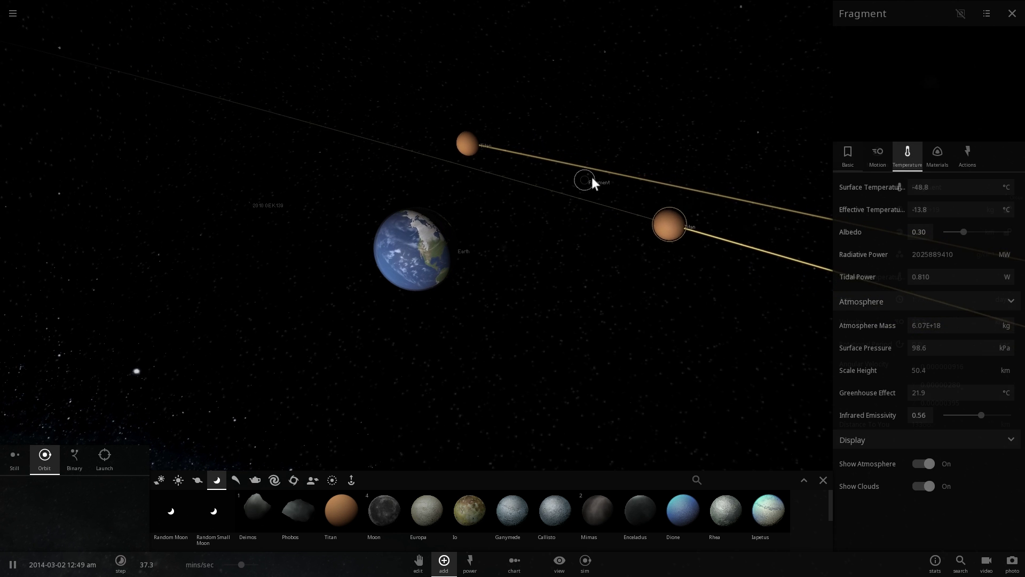
{"action": "left_click", "coordinate": [528, 168]}
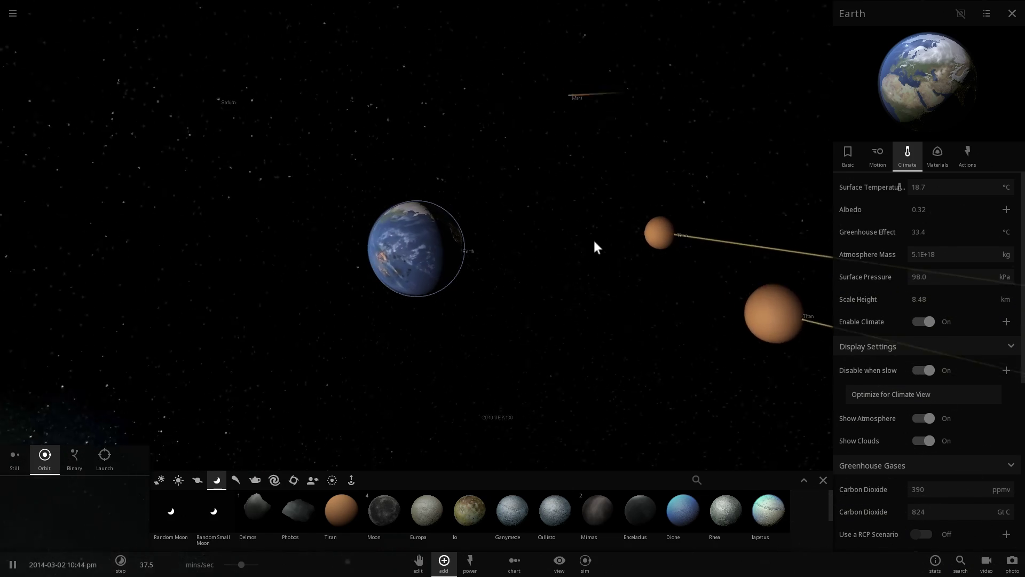
- Add the Moon in orbit around Earth, farther out than the two Titans
{"action": "left_click", "coordinate": [385, 509]}
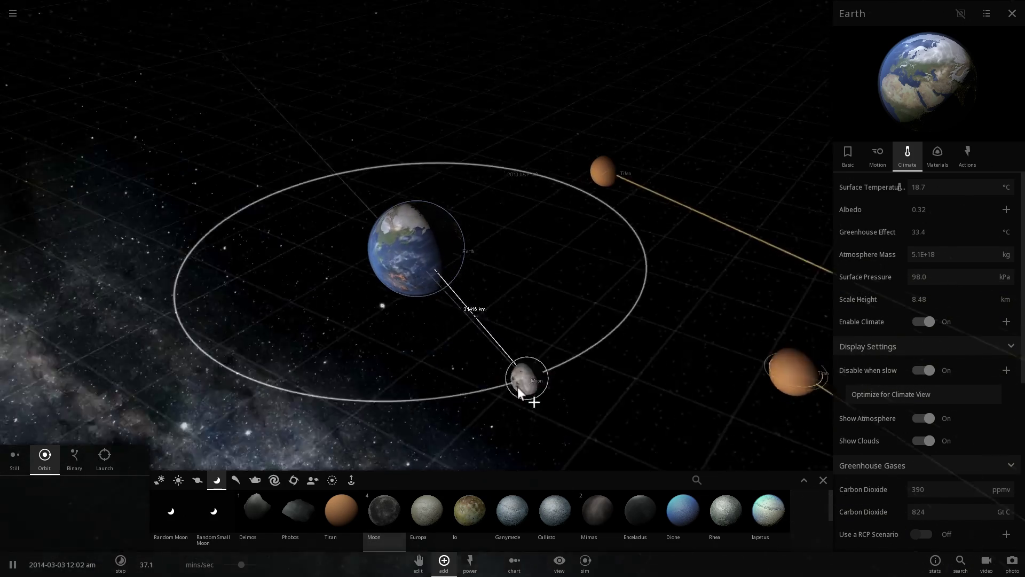
{"action": "scroll", "coordinate": [793, 175], "scroll_direction": "down", "scroll_amount": 3}
{"action": "left_click", "coordinate": [731, 126]}
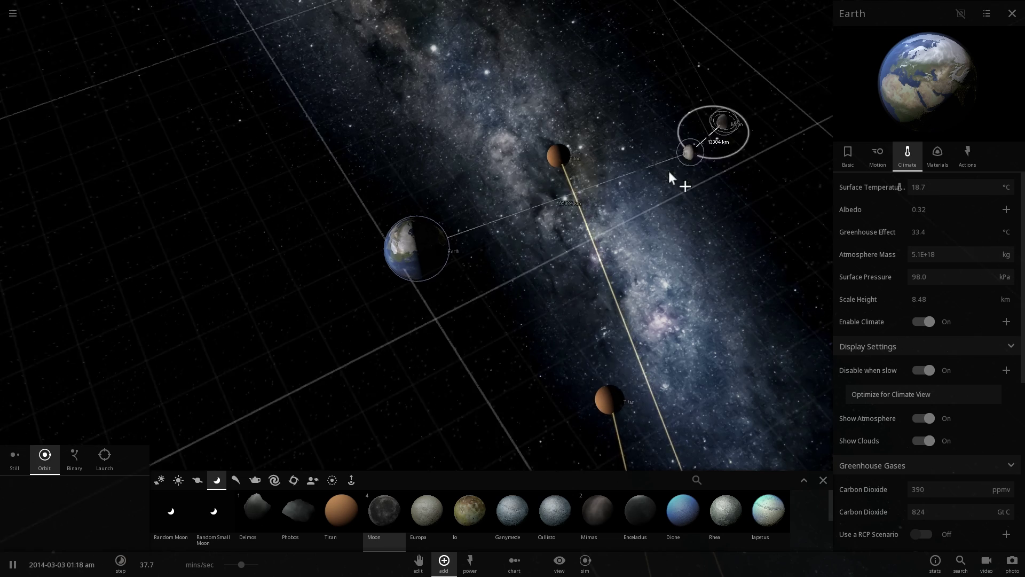
{"action": "left_click_drag", "start_coordinate": [578, 232], "coordinate": [625, 209]}
{"action": "scroll", "coordinate": [590, 220], "scroll_direction": "up", "scroll_amount": 2}
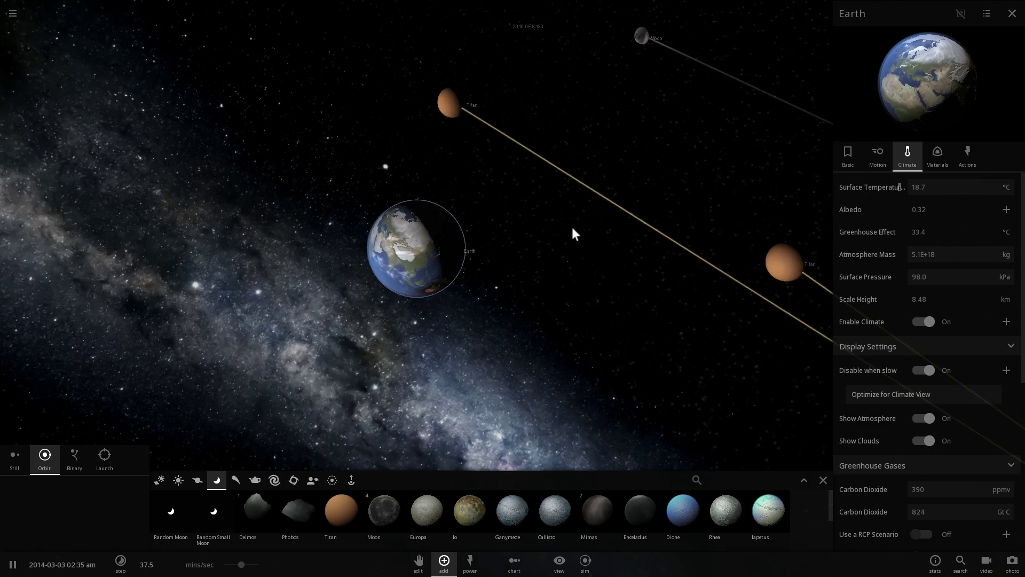
{"action": "left_click_drag", "start_coordinate": [573, 227], "coordinate": [627, 201]}
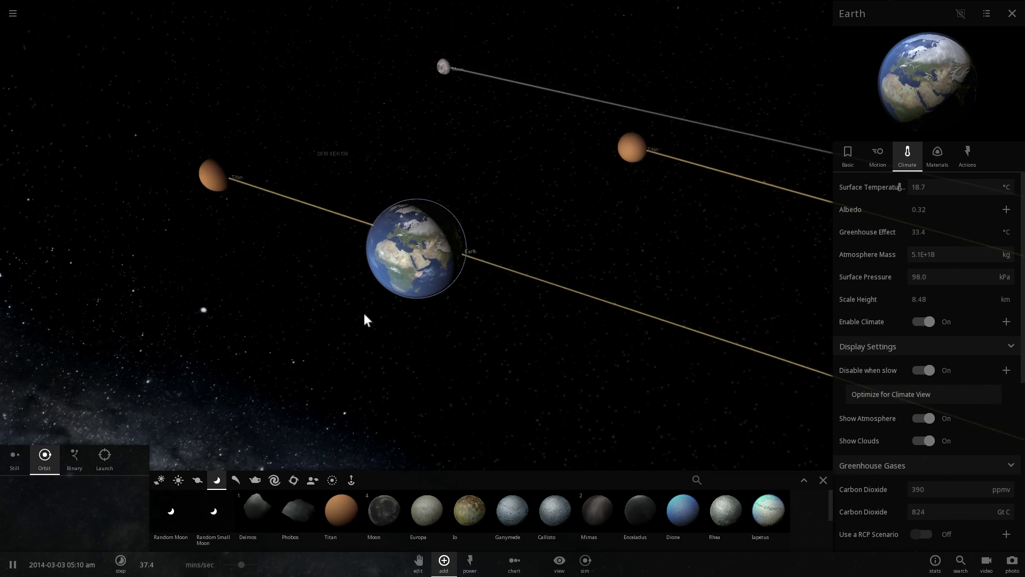
- Examine Earth's surface on the day and night sides while its moons pass around it
{"action": "scroll", "coordinate": [423, 268], "scroll_direction": "up", "scroll_amount": 5}
{"action": "left_click_drag", "start_coordinate": [422, 267], "coordinate": [638, 223]}
{"action": "scroll", "coordinate": [389, 245], "scroll_direction": "down", "scroll_amount": 3}
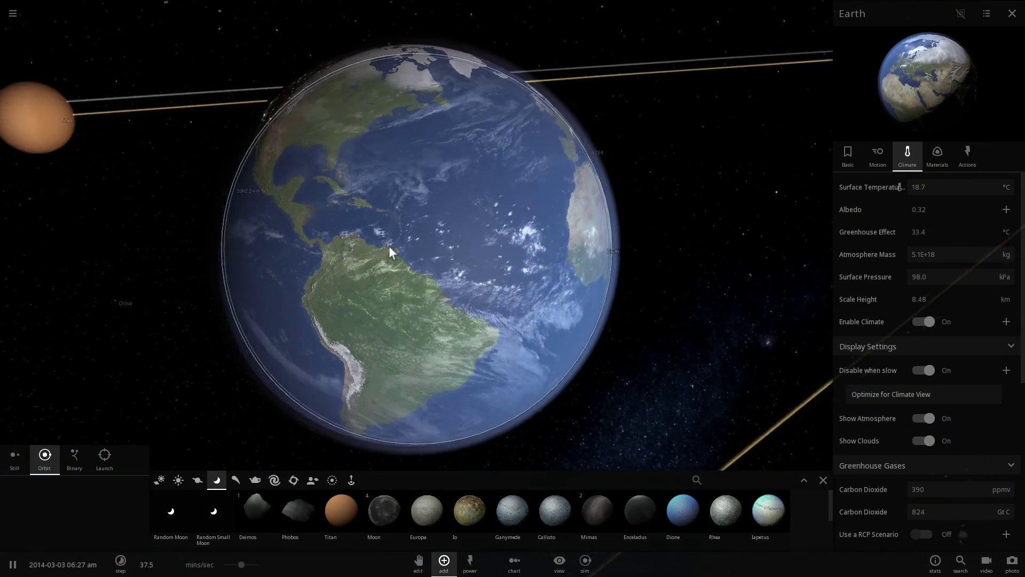
{"action": "left_click_drag", "start_coordinate": [388, 245], "coordinate": [536, 242]}
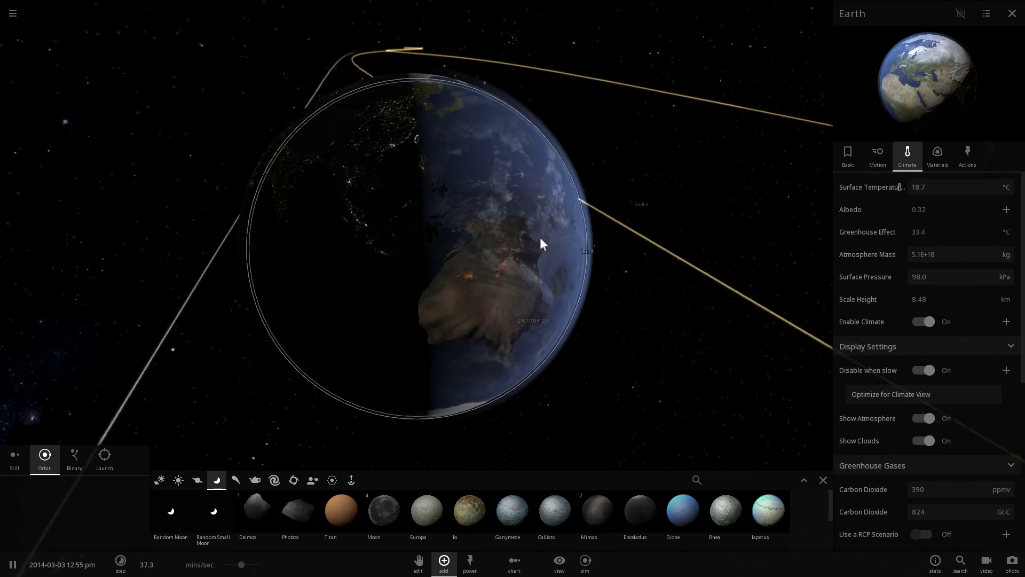
{"action": "left_click_drag", "start_coordinate": [540, 237], "coordinate": [455, 223]}
{"action": "scroll", "coordinate": [434, 223], "scroll_direction": "up", "scroll_amount": 3}
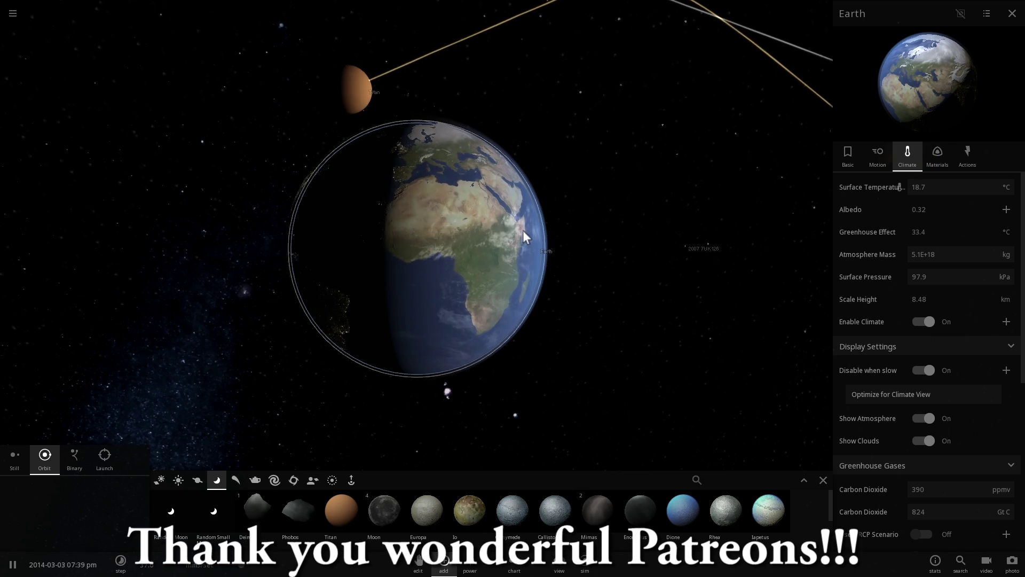
{"action": "left_click_drag", "start_coordinate": [501, 213], "coordinate": [367, 227]}
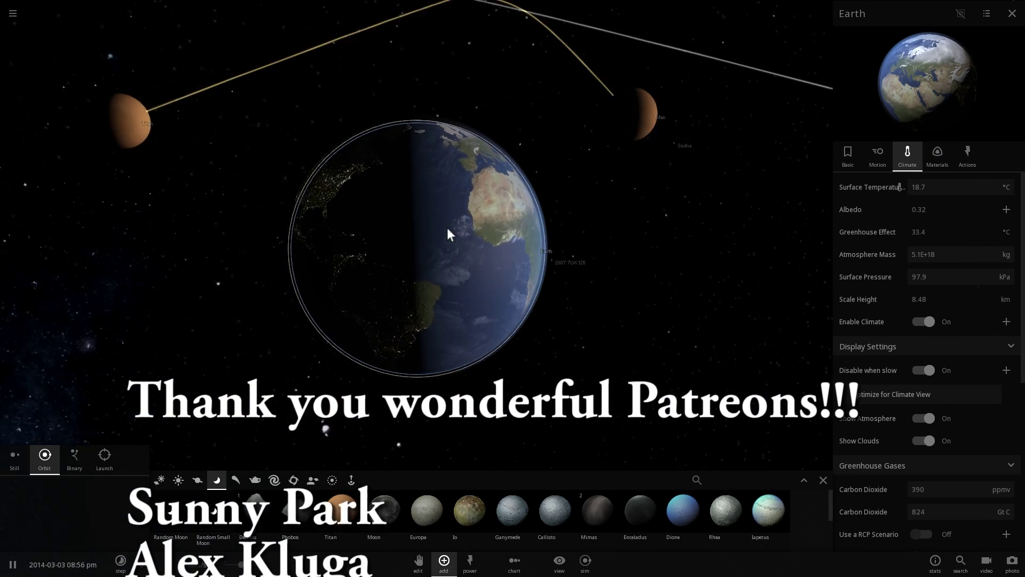
{"action": "scroll", "coordinate": [447, 227], "scroll_direction": "down", "scroll_amount": 3}
- View one Titan up close and from afar, and check the basic properties of Earth and the other Titan
{"action": "double_click", "coordinate": [455, 128]}
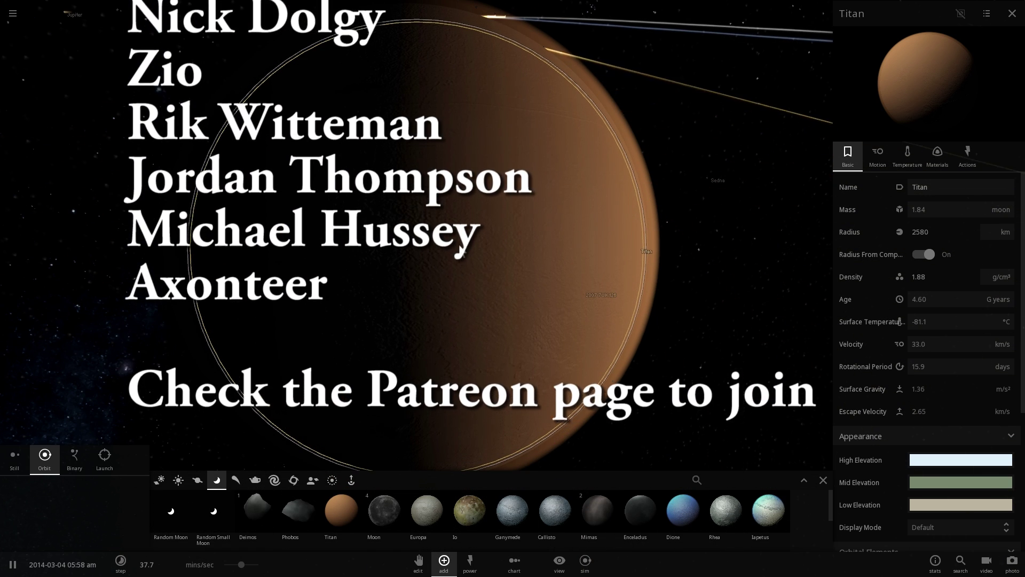
{"action": "scroll", "coordinate": [459, 244], "scroll_direction": "down", "scroll_amount": 3}
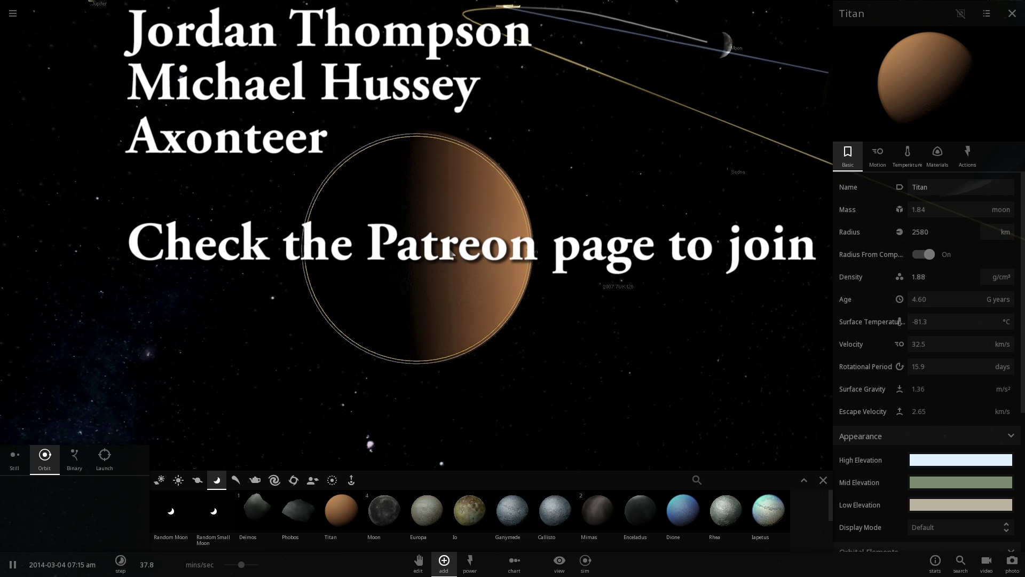
{"action": "right_click_drag", "start_coordinate": [437, 247], "coordinate": [460, 223]}
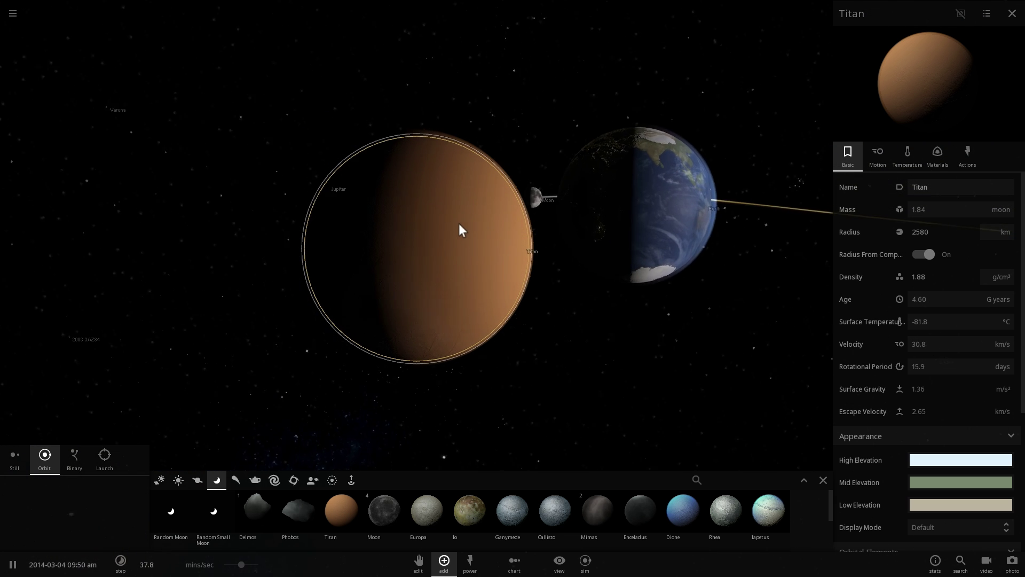
{"action": "left_click_drag", "start_coordinate": [562, 288], "coordinate": [418, 306]}
{"action": "scroll", "coordinate": [501, 363], "scroll_direction": "down", "scroll_amount": 4}
{"action": "scroll", "coordinate": [505, 288], "scroll_direction": "down", "scroll_amount": 3}
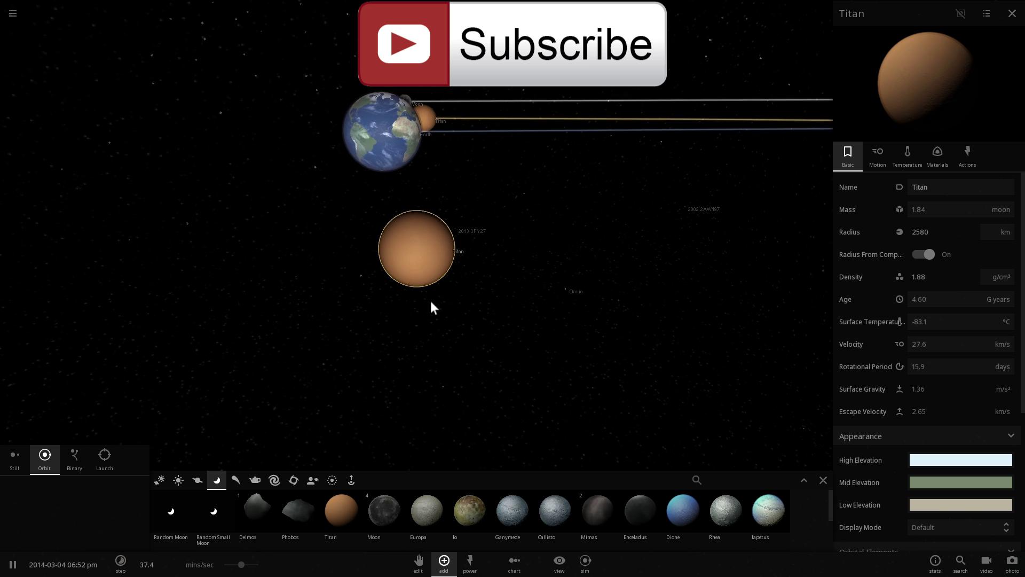
{"action": "left_click", "coordinate": [352, 129]}
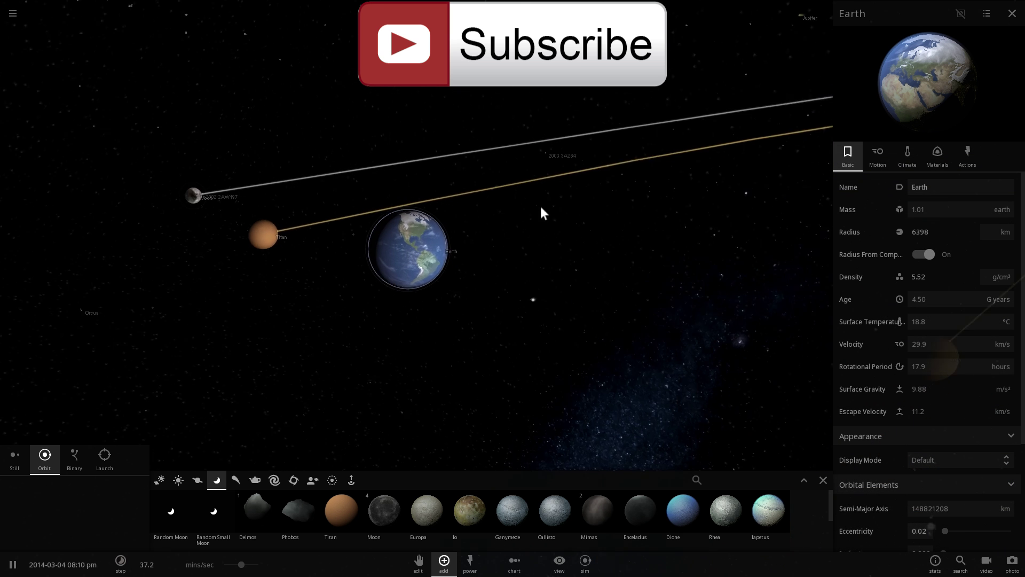
{"action": "left_click", "coordinate": [216, 280]}
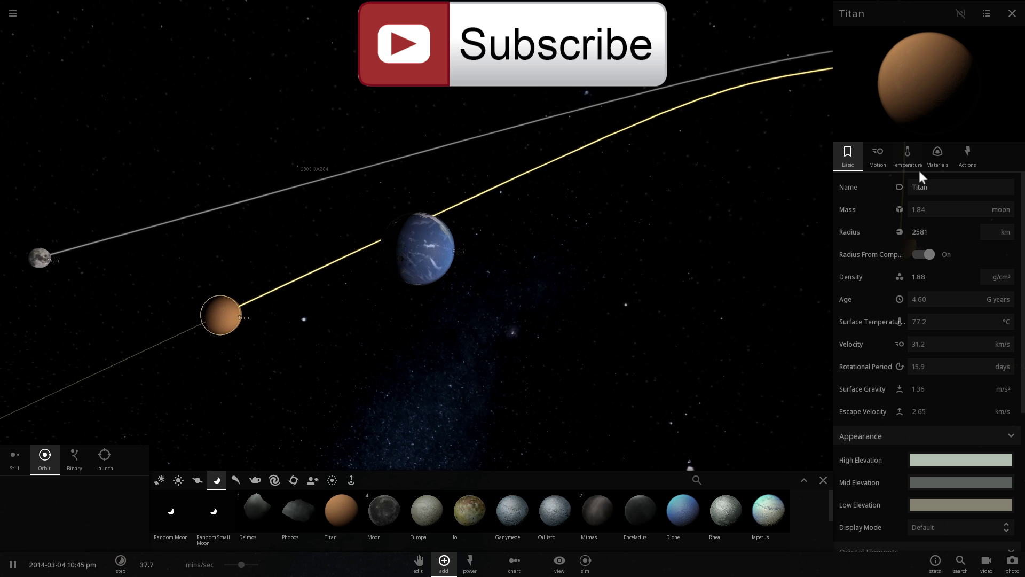
- Speed the simulation up to about 2.5 hours/sec and hide the object library and Titan's properties to watch Earth's moons
{"action": "left_click_drag", "start_coordinate": [236, 564], "coordinate": [241, 564]}
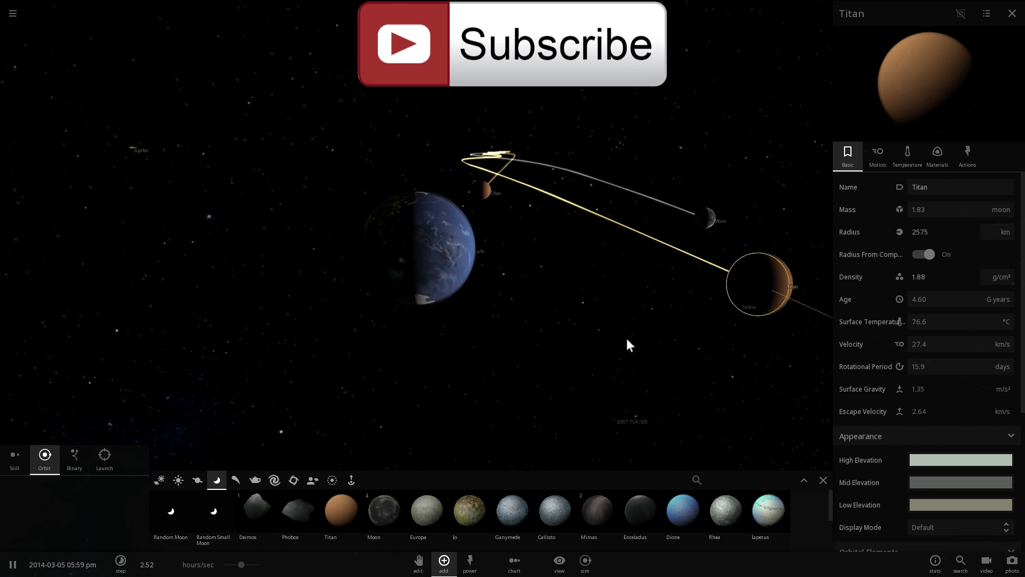
{"action": "left_click", "coordinate": [823, 480]}
{"action": "left_click", "coordinate": [1019, 20]}
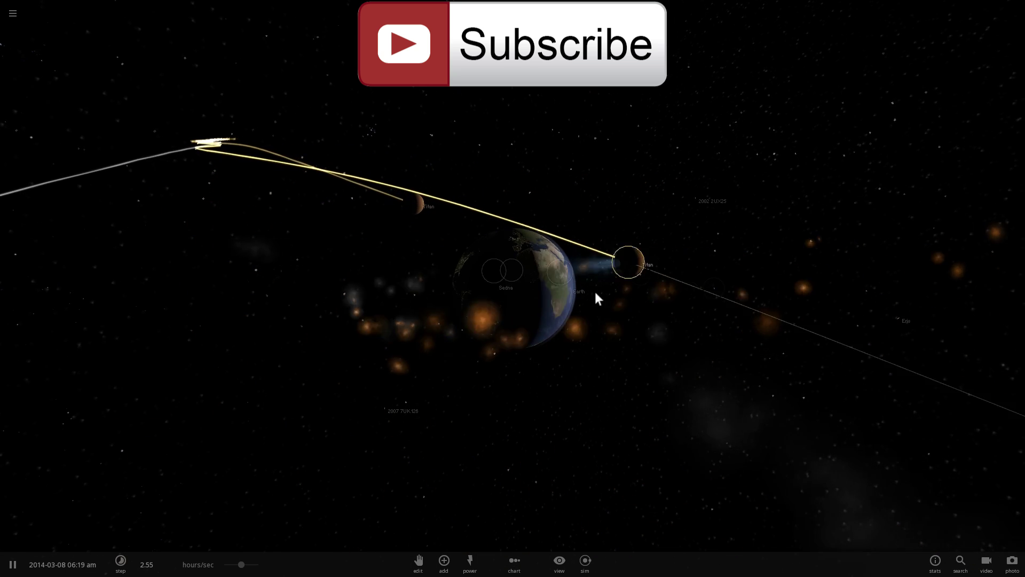
{"action": "scroll", "coordinate": [484, 304], "scroll_direction": "up", "scroll_amount": 2}
{"action": "left_click_drag", "start_coordinate": [414, 350], "coordinate": [465, 453]}
{"action": "scroll", "coordinate": [453, 437], "scroll_direction": "down", "scroll_amount": 2}
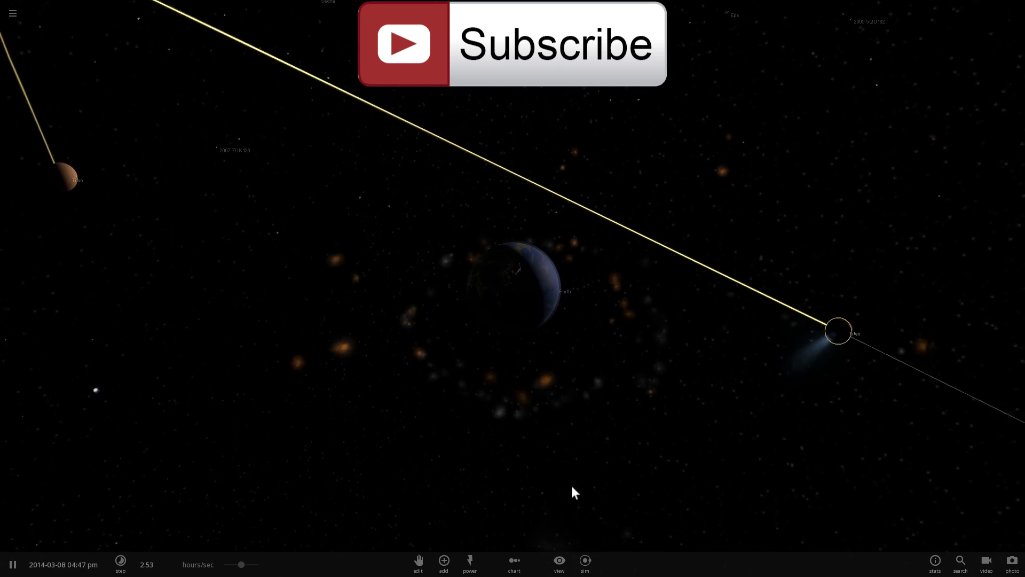